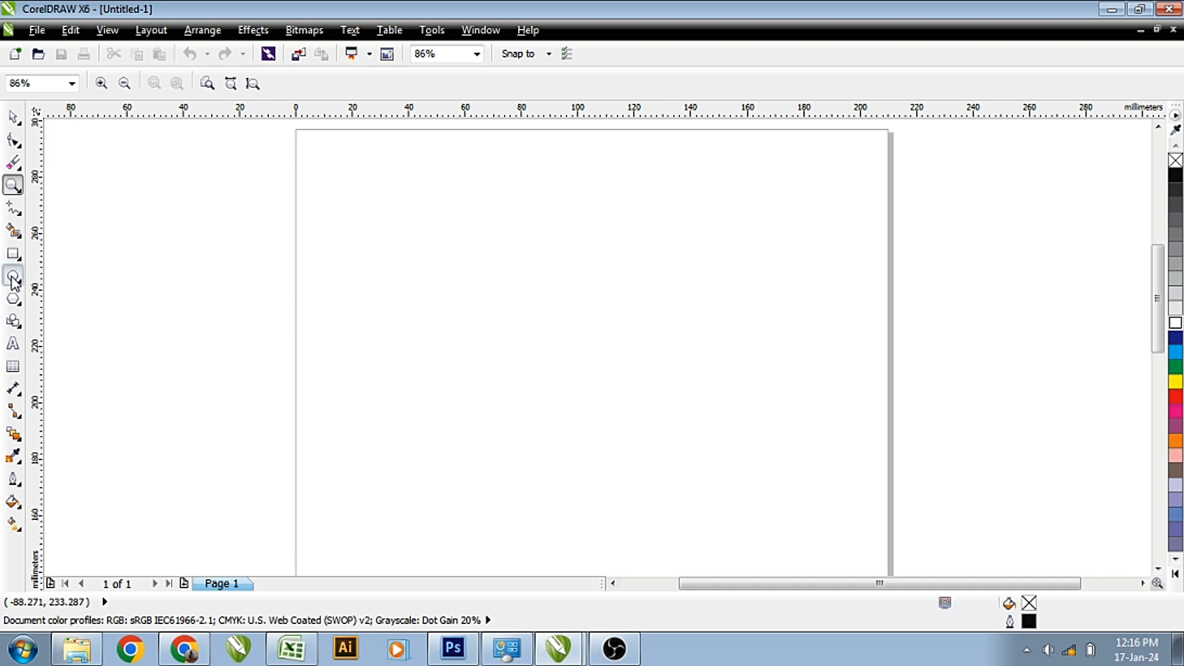
# Draw a circle near the page centre with a 2.0 pt outline.
pyautogui.moveTo(520, 283); pyautogui.dragTo(626, 390)
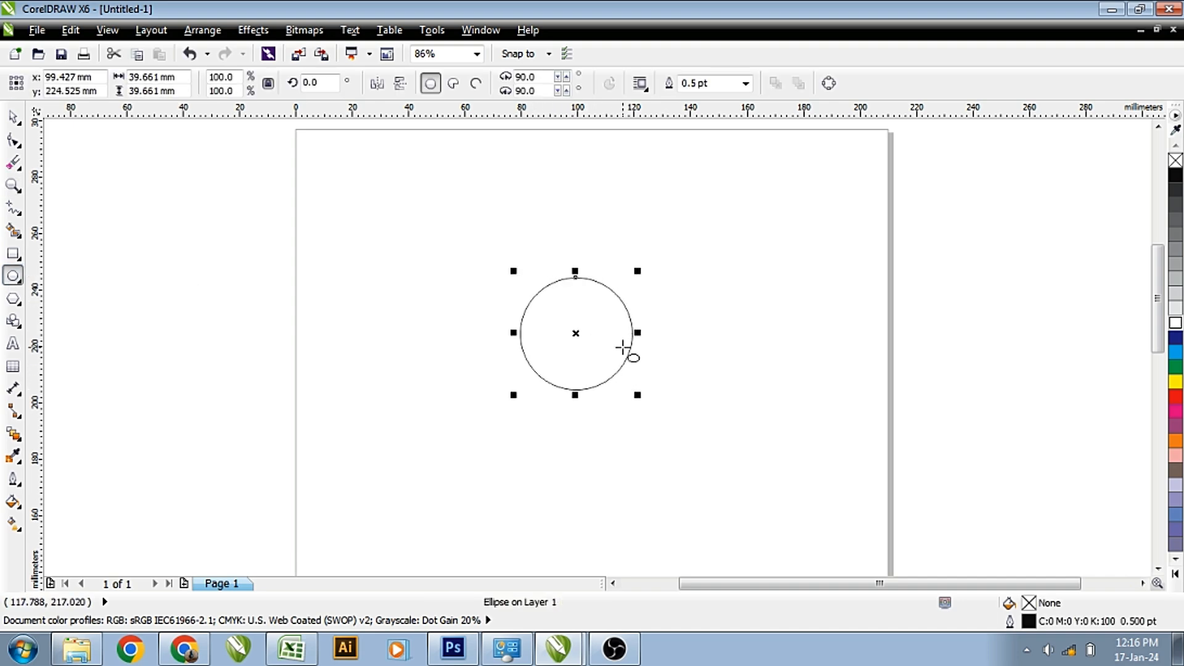
pyautogui.press('space')
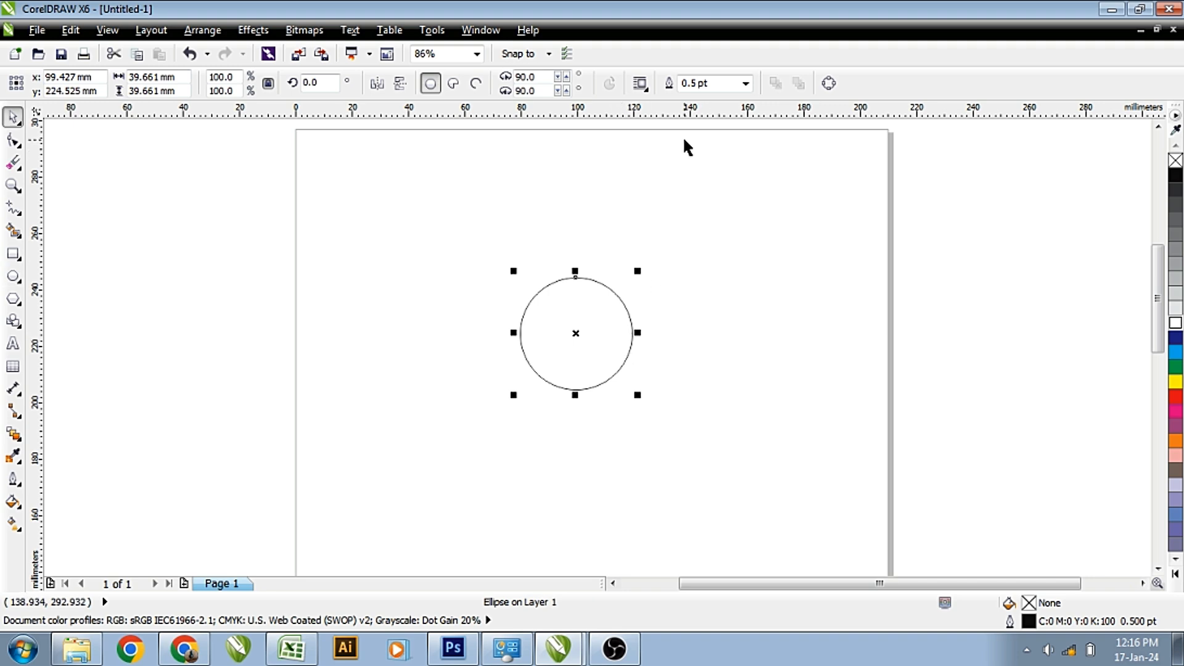
pyautogui.click(740, 85)
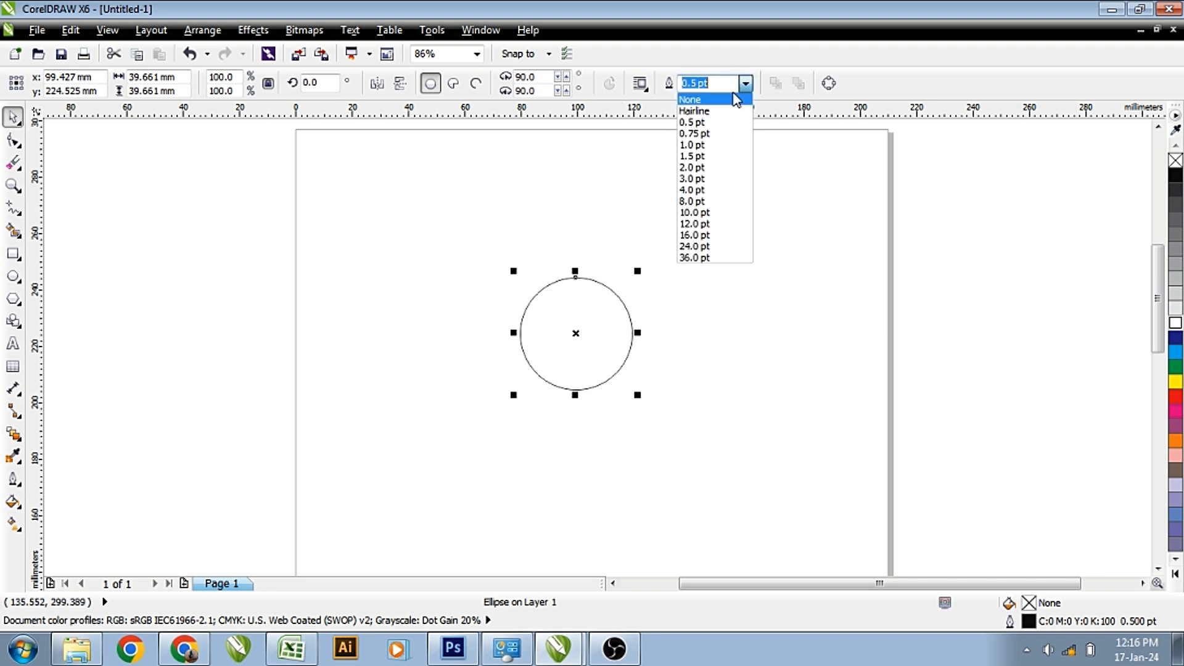
pyautogui.click(709, 176)
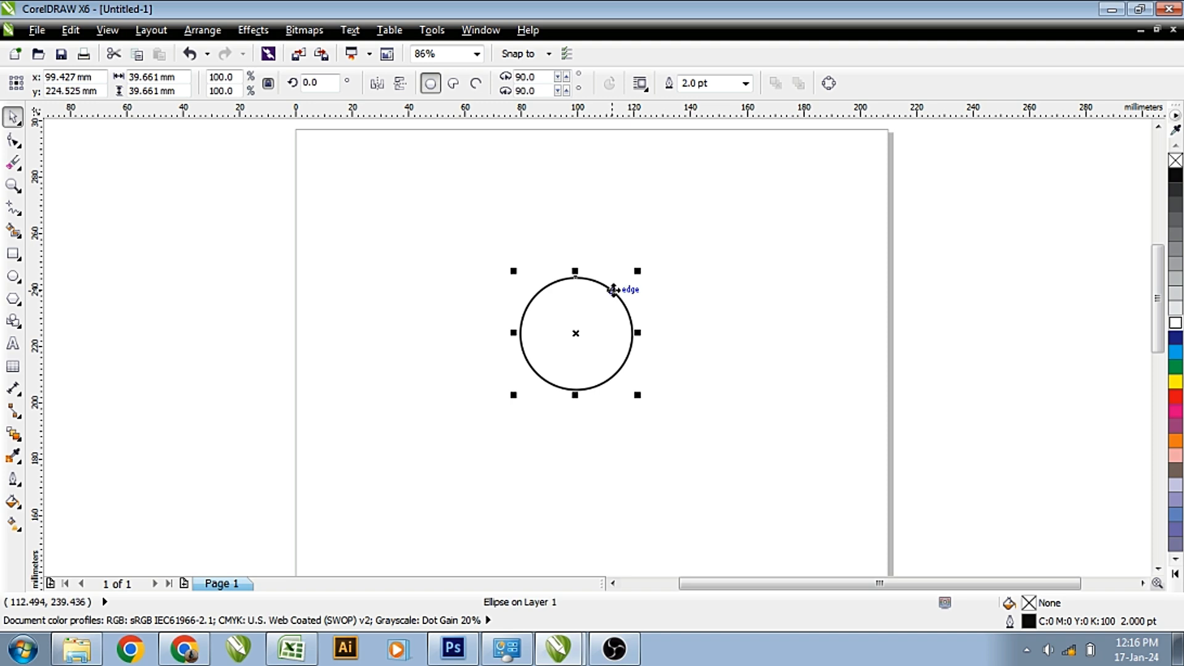
# Add a smaller concentric copy with a 0.5 pt, 40% Black outline and zoom in on the circles.
pyautogui.moveTo(638, 271); pyautogui.dragTo(629, 272)
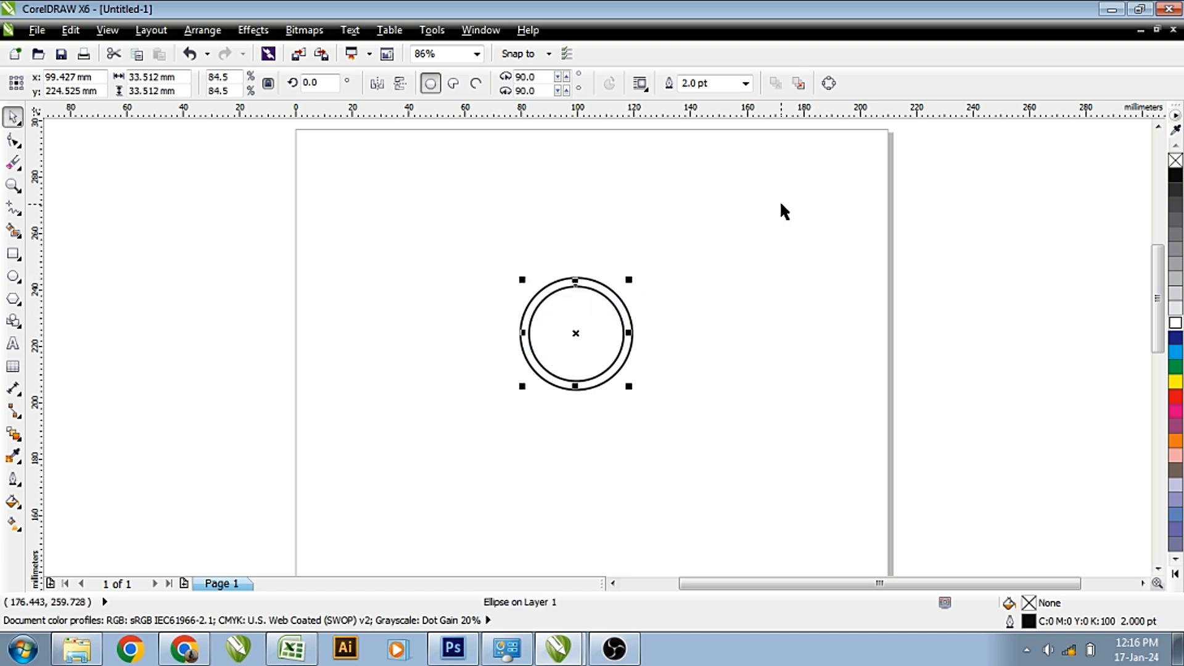
pyautogui.click(746, 84)
pyautogui.click(730, 151)
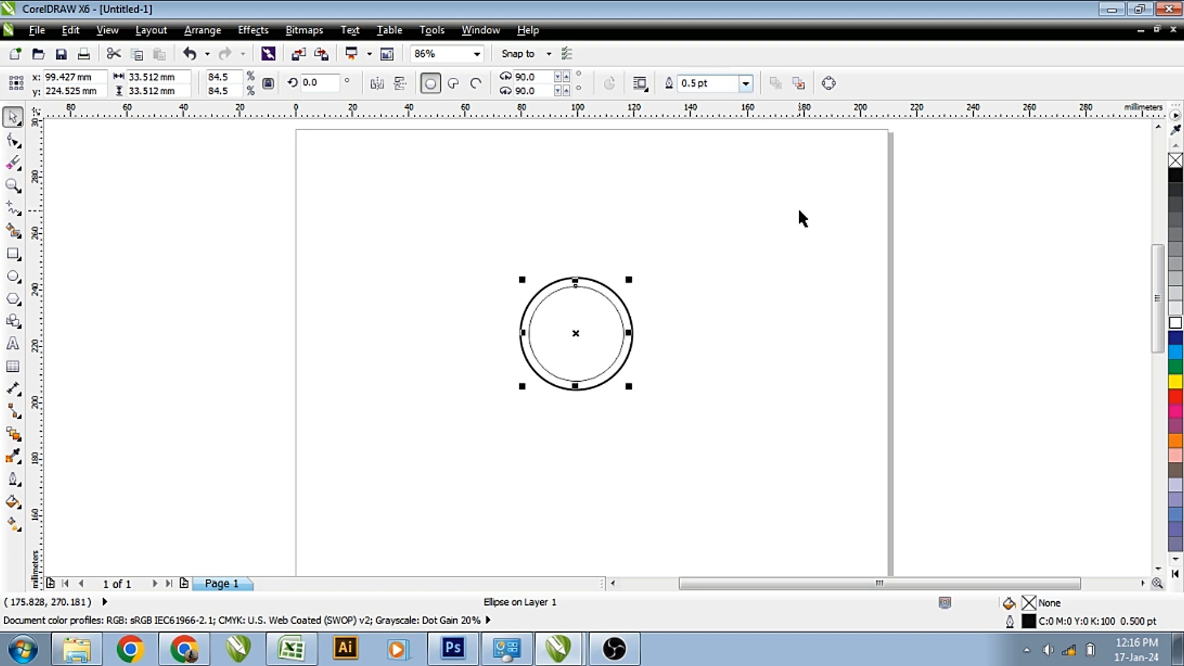
pyautogui.rightClick(1176, 264)
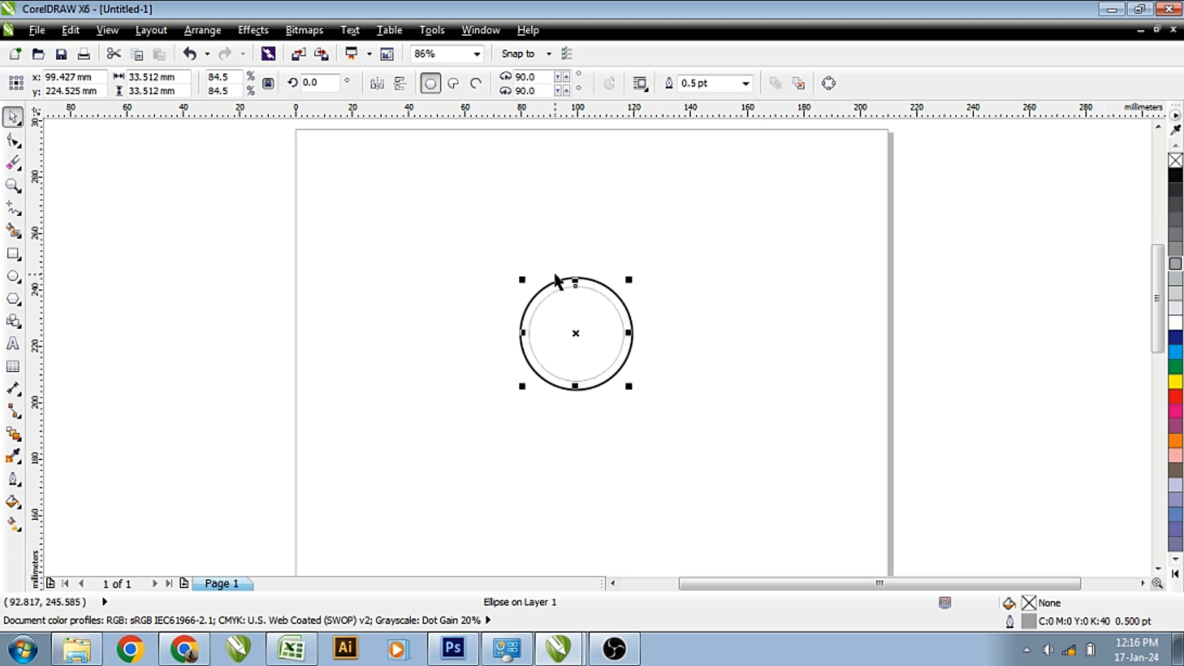
pyautogui.press('z')
pyautogui.moveTo(306, 227); pyautogui.dragTo(882, 461)
pyautogui.click(674, 240)
pyautogui.click(579, 246)
# Scale a larger concentric copy outward and give its outline orange (C0 M60 Y100 K0).
pyautogui.moveTo(658, 233); pyautogui.dragTo(706, 202)
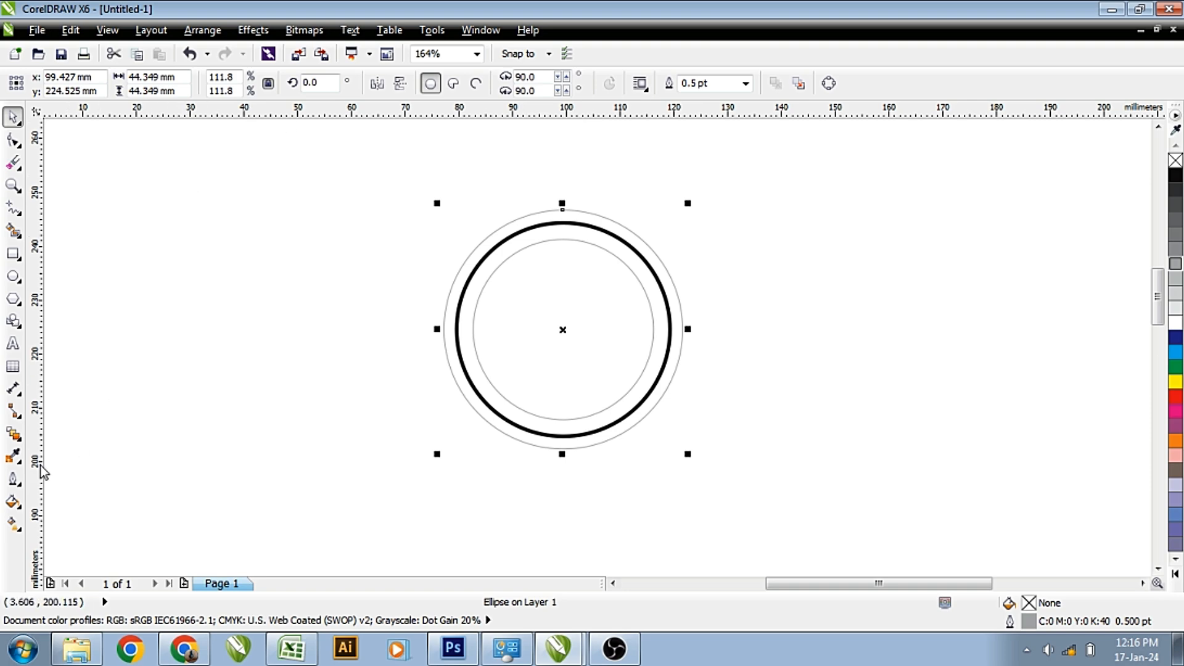
pyautogui.click(19, 487)
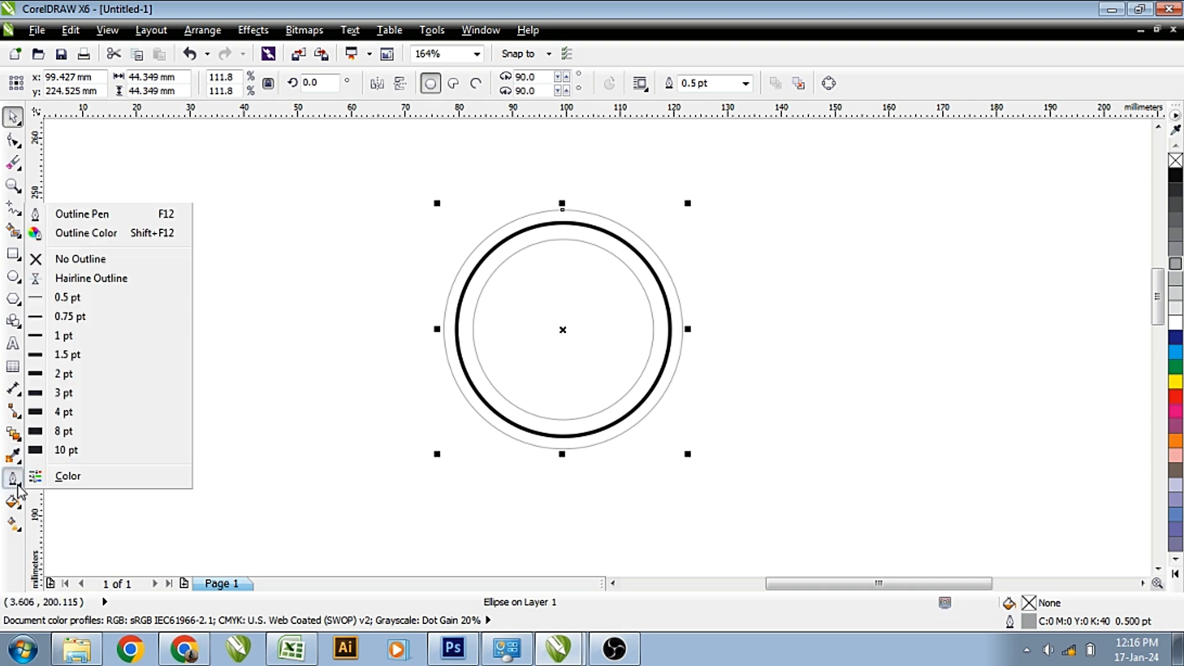
pyautogui.click(114, 233)
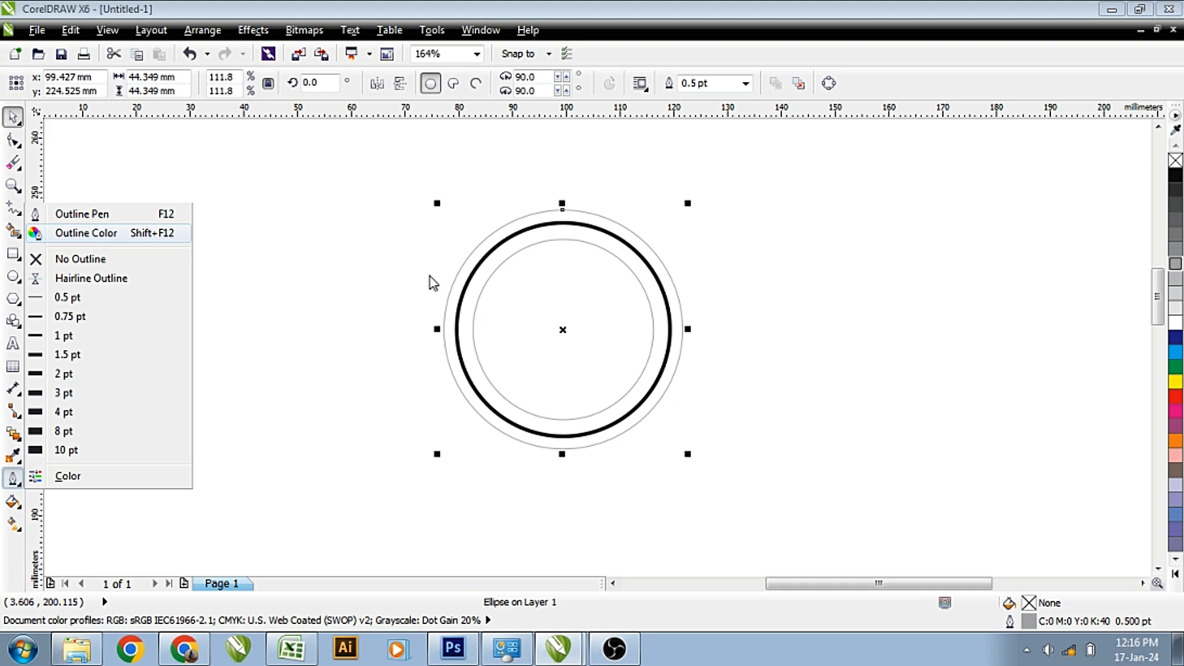
pyautogui.click(721, 183)
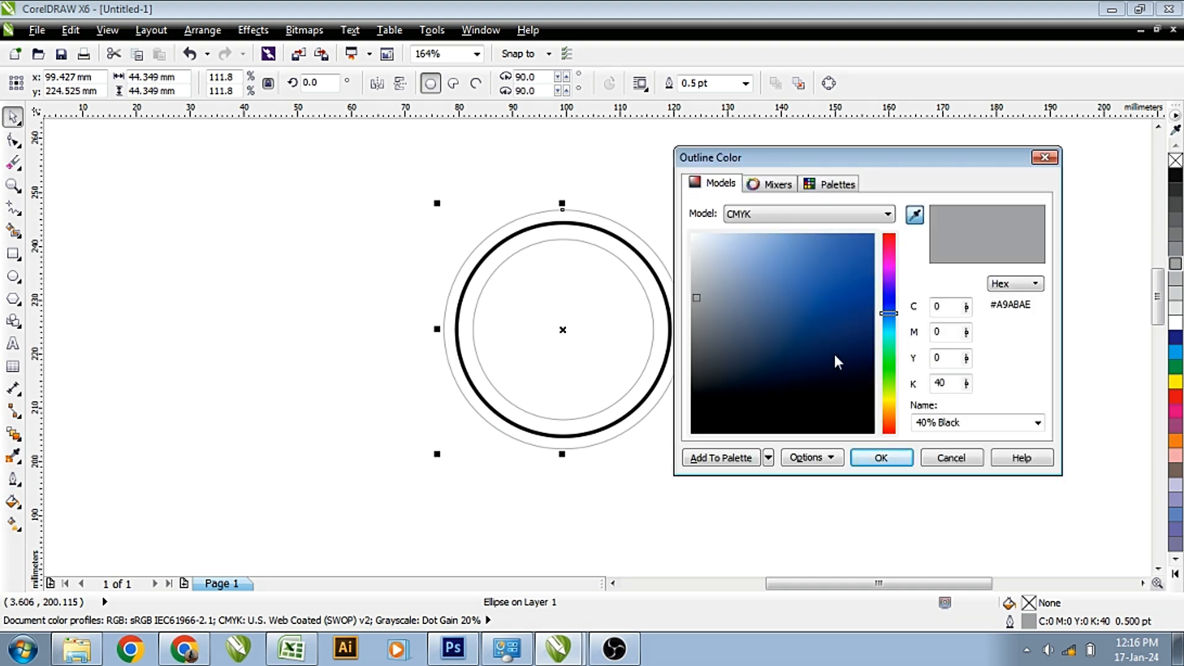
pyautogui.click(820, 291)
pyautogui.click(881, 458)
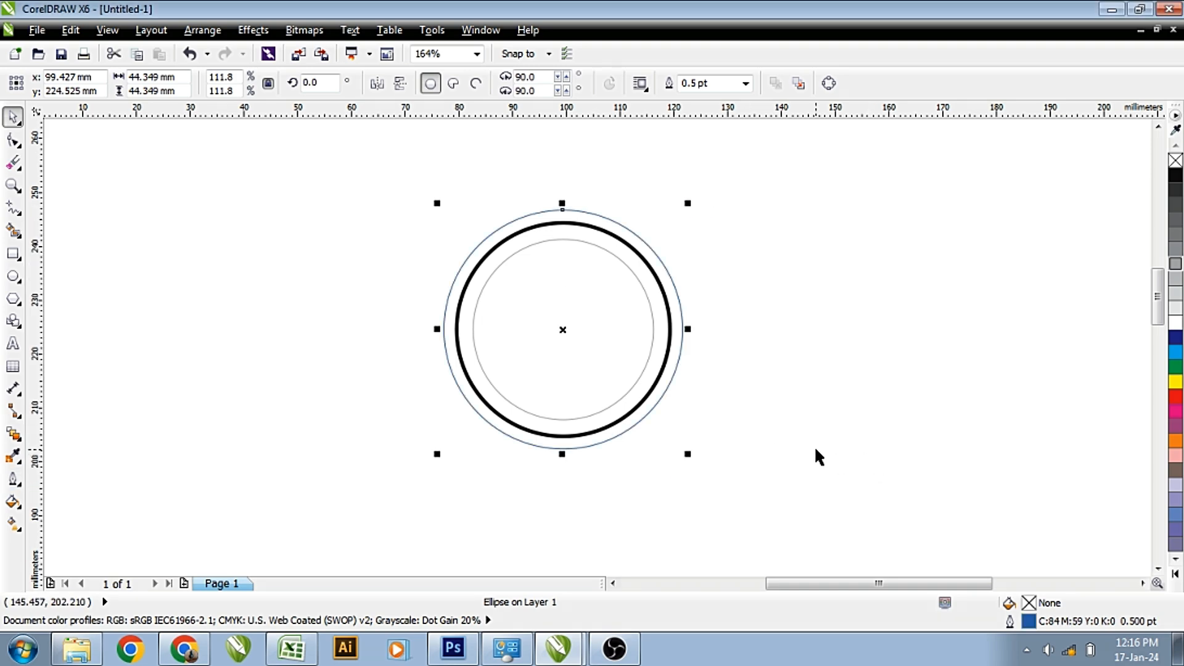
pyautogui.rightClick(1176, 440)
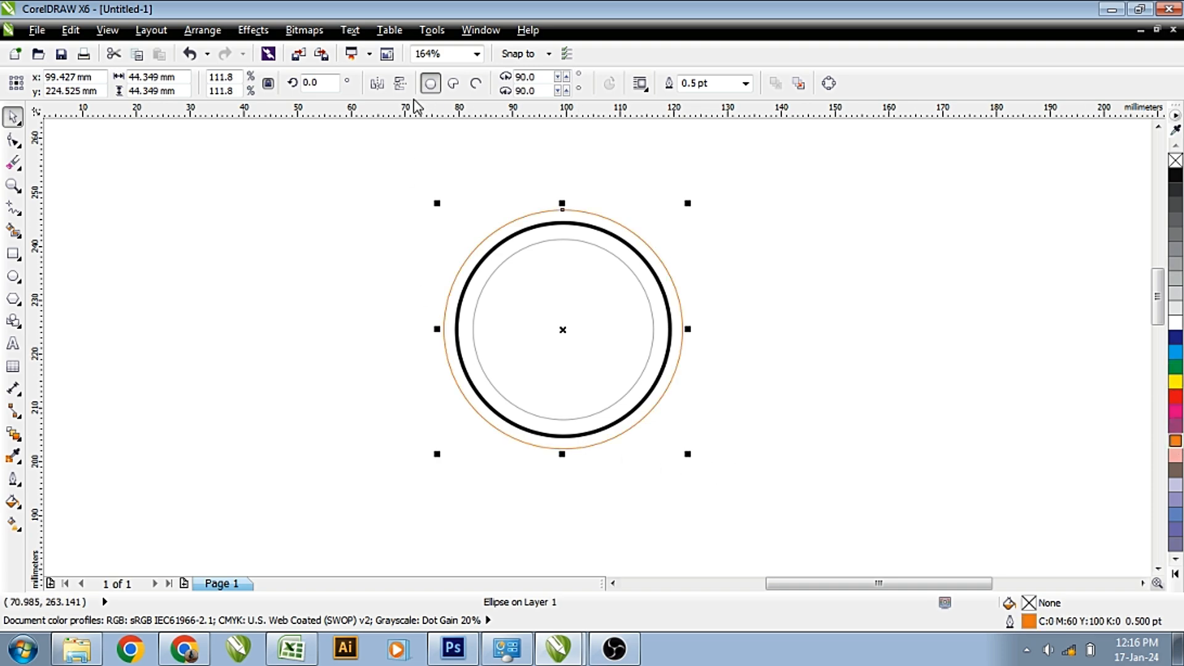
pyautogui.click(173, 290)
pyautogui.hscroll(-1, 173, 290)
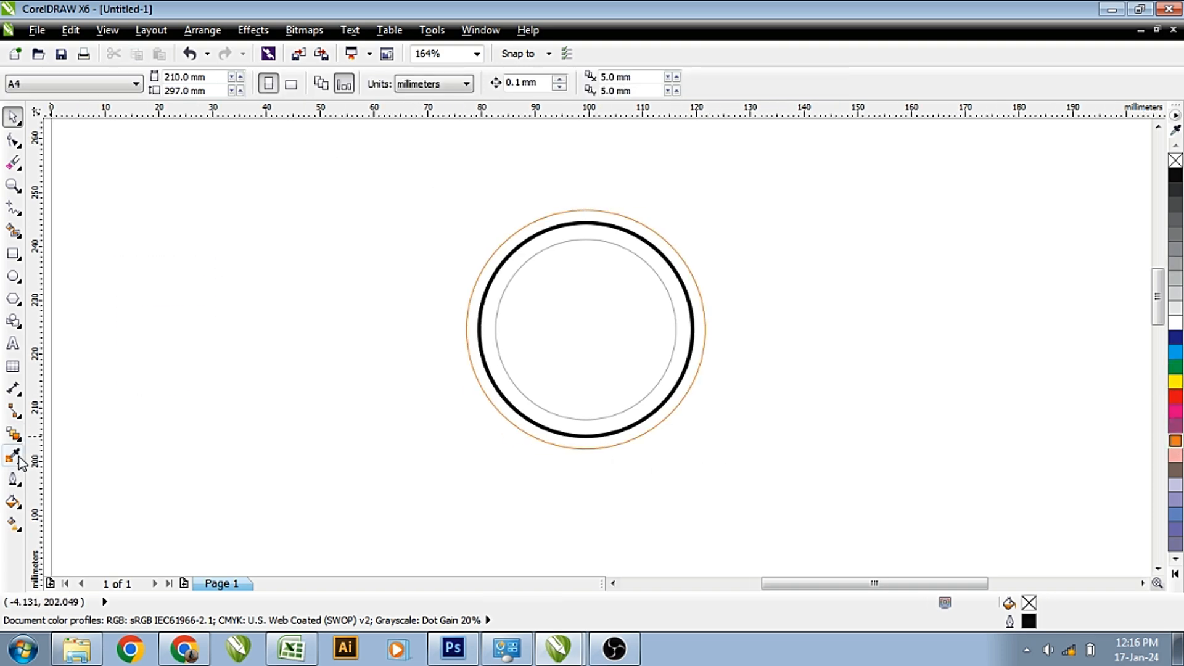
# Set a dotted line style as the document's default outline for new objects.
pyautogui.click(13, 479)
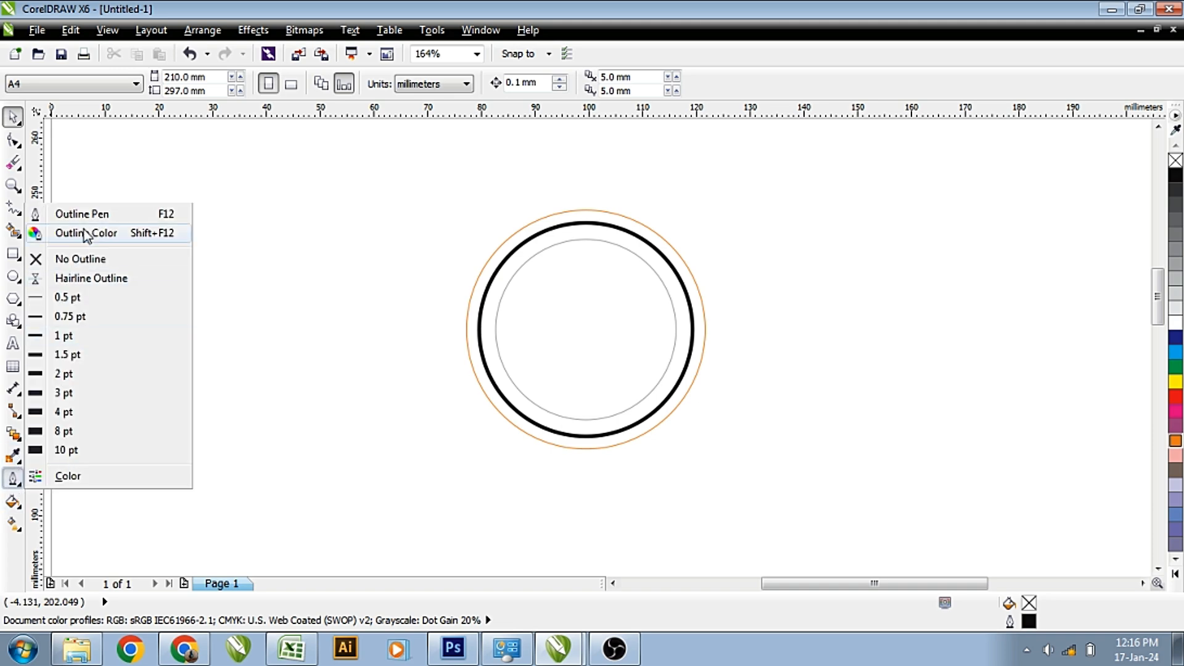
pyautogui.click(148, 238)
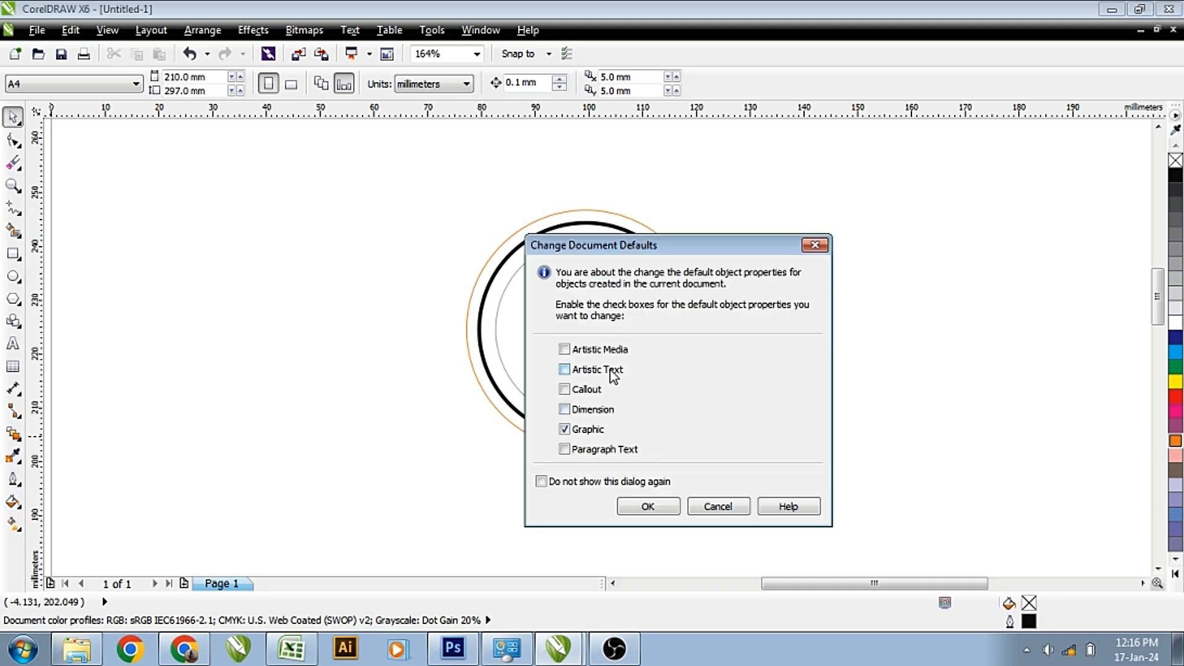
pyautogui.click(594, 354)
pyautogui.click(655, 510)
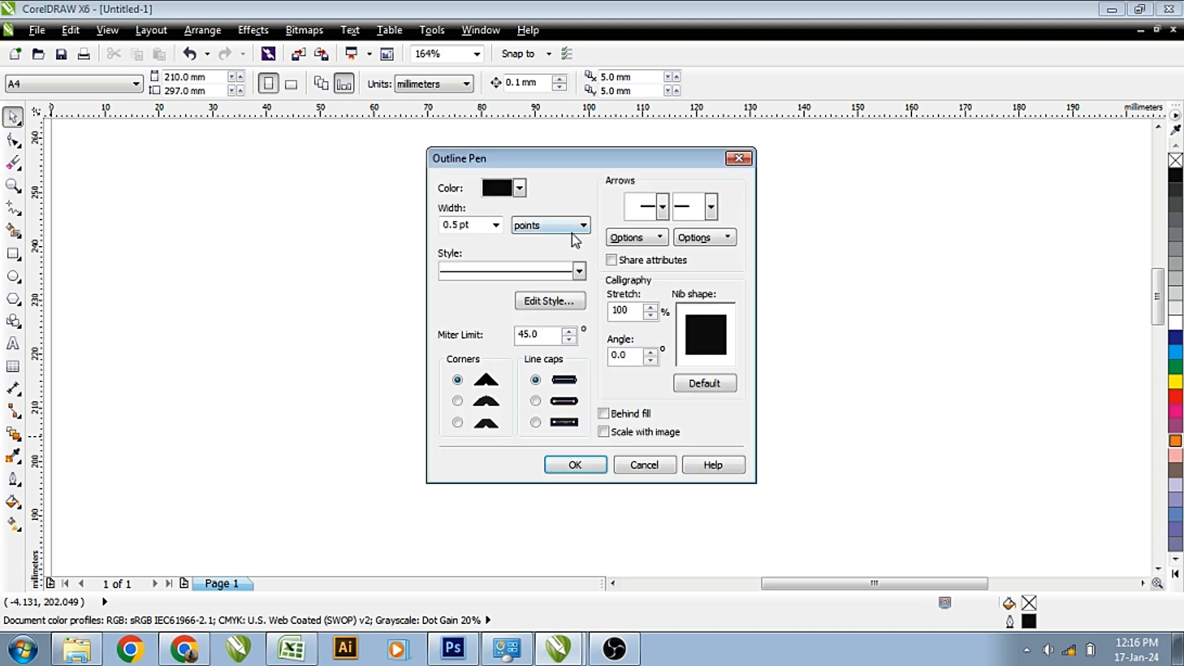
pyautogui.click(521, 277)
pyautogui.click(535, 370)
pyautogui.click(591, 462)
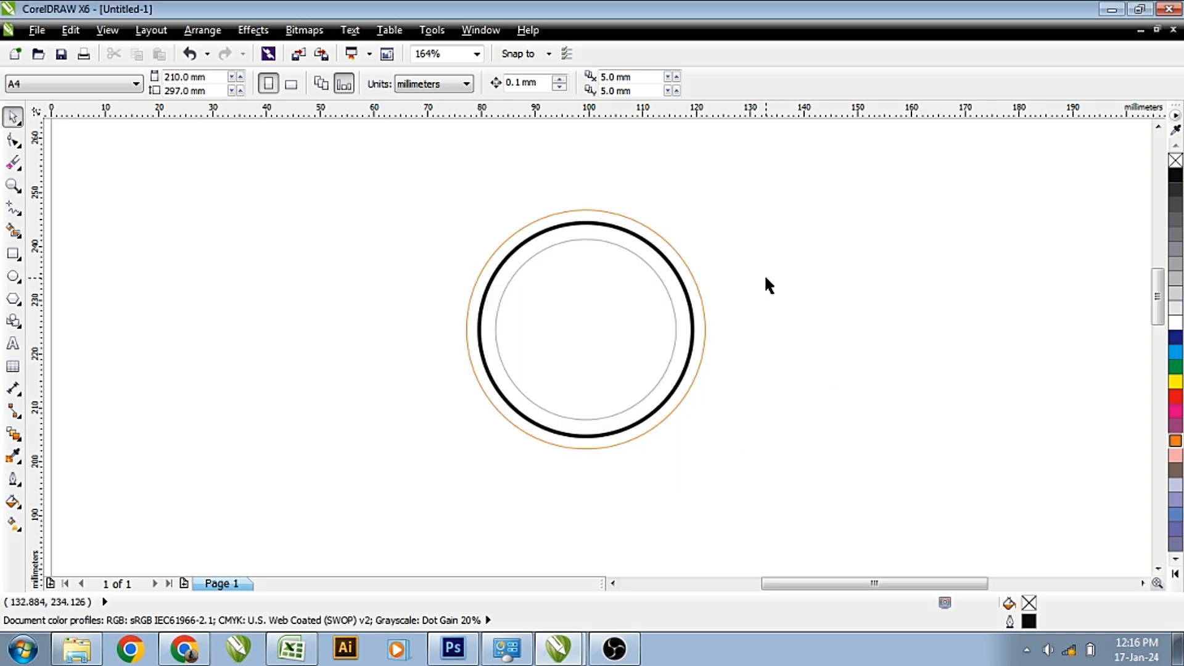
# Give the outer orange circle a dotted outline style.
pyautogui.click(655, 239)
pyautogui.press('F12')
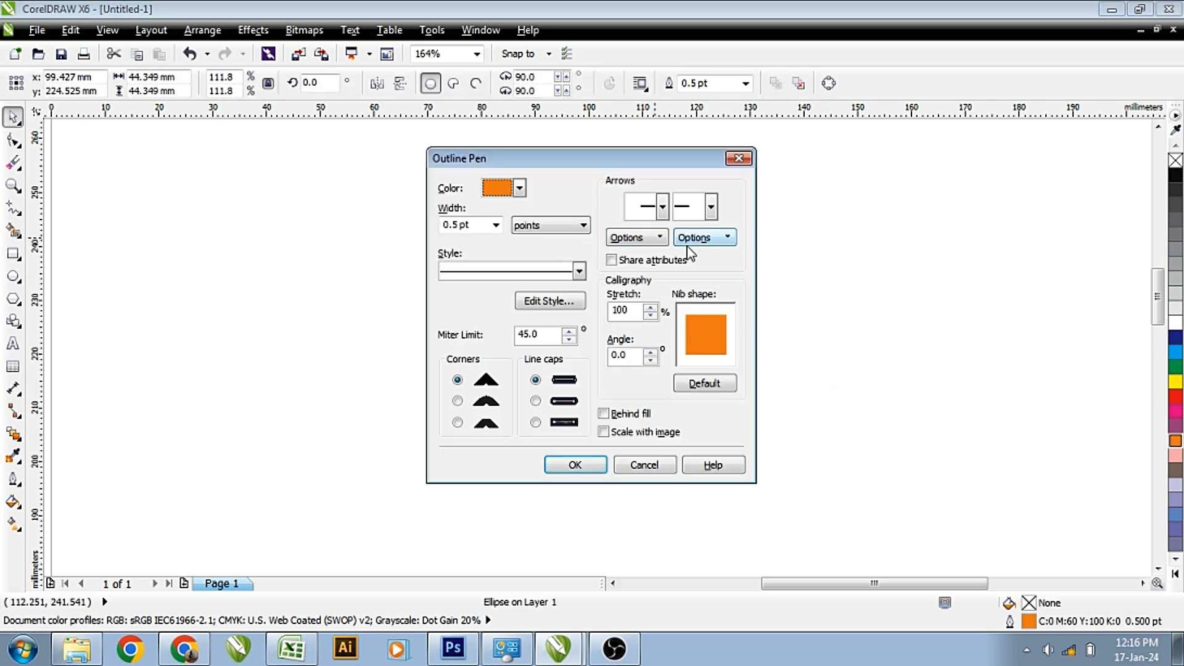
pyautogui.click(545, 272)
pyautogui.click(501, 357)
pyautogui.click(589, 466)
pyautogui.click(882, 327)
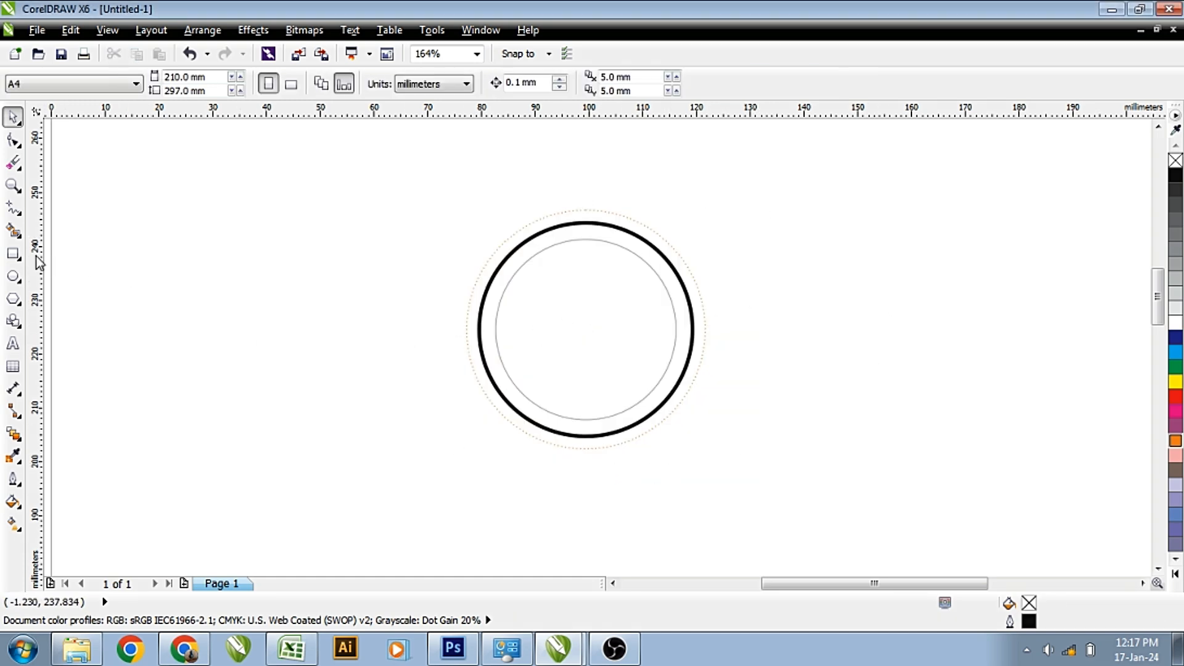
# Draw a 38.687 × 12.251 mm rectangle upper right of the circles with a 1 pt outline.
pyautogui.click(13, 253)
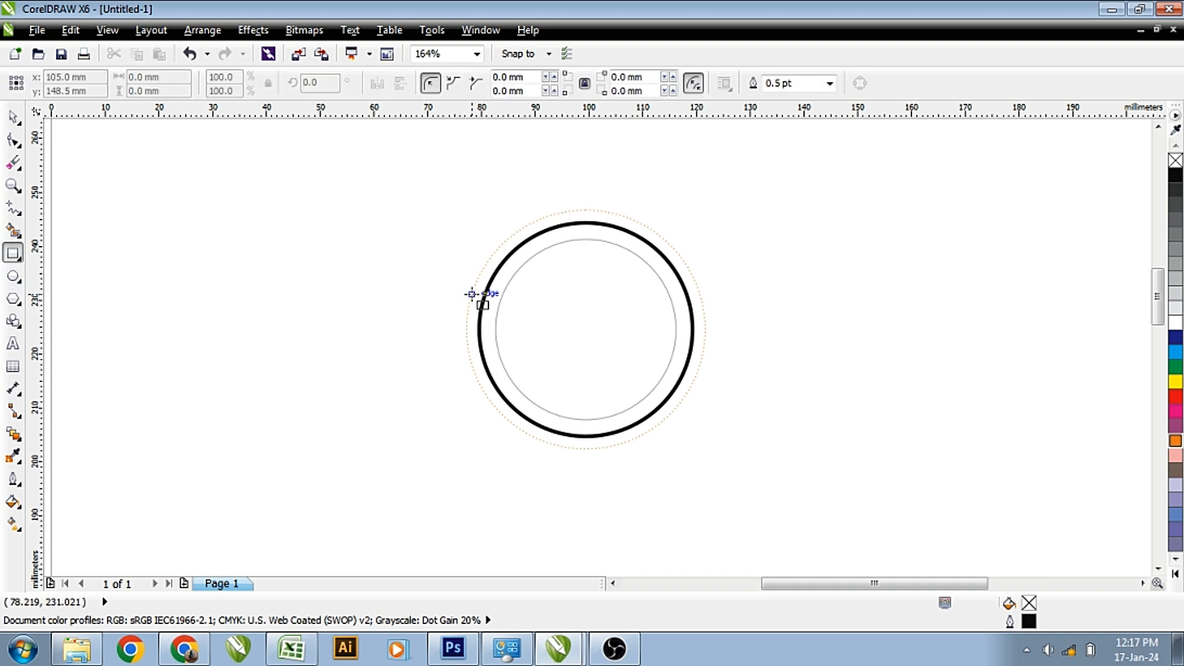
pyautogui.moveTo(746, 219); pyautogui.dragTo(955, 286)
pyautogui.press('space')
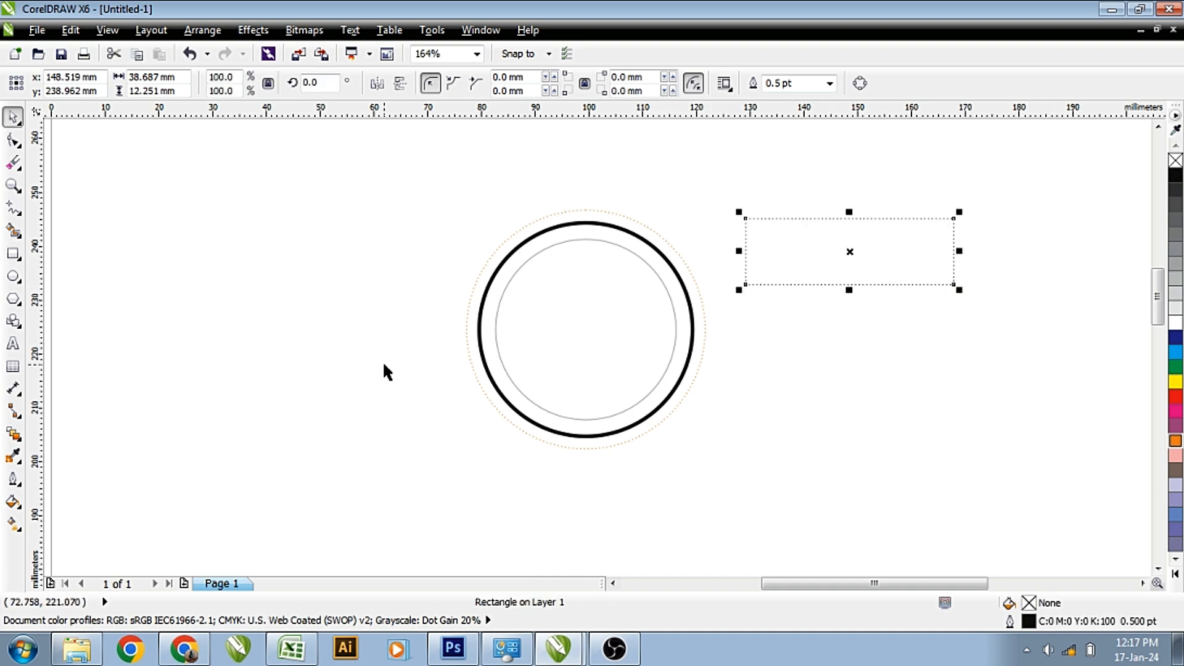
pyautogui.click(18, 482)
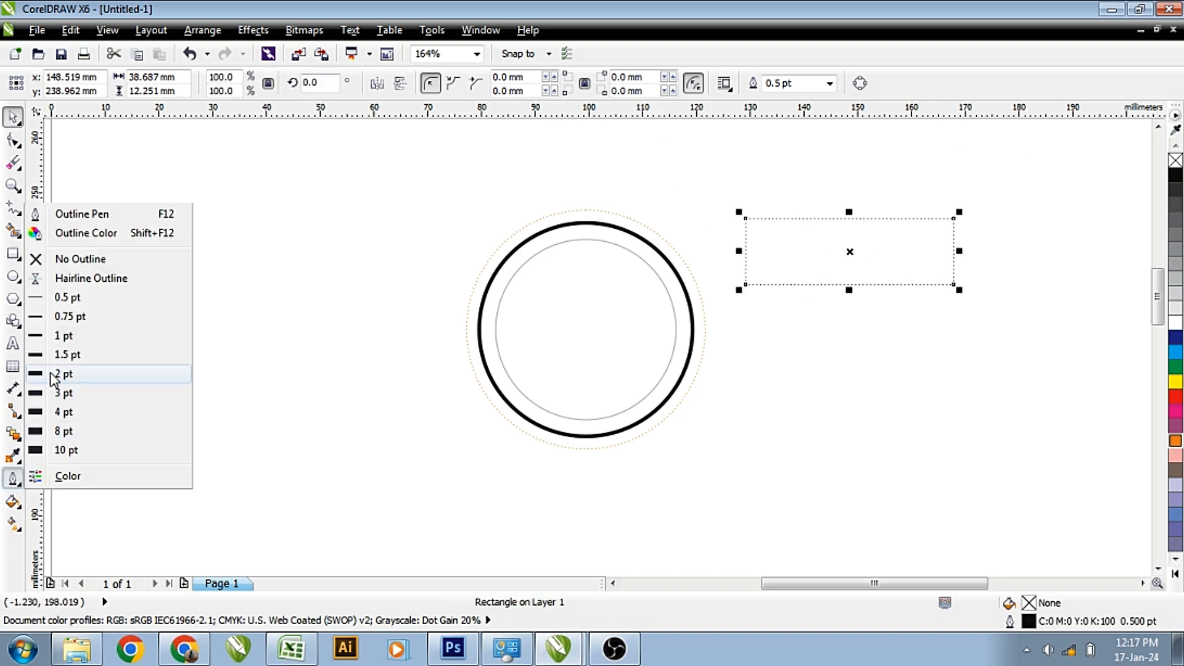
pyautogui.click(53, 337)
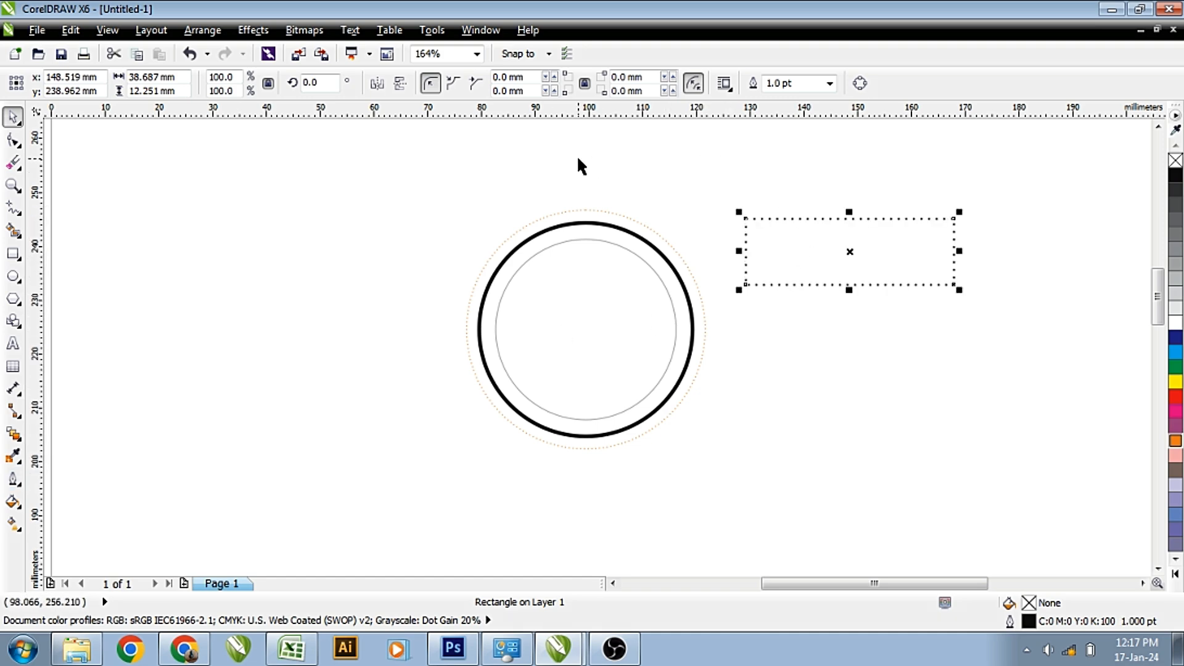
# Change the rectangle's outline style to solid.
pyautogui.press('F12')
pyautogui.click(579, 272)
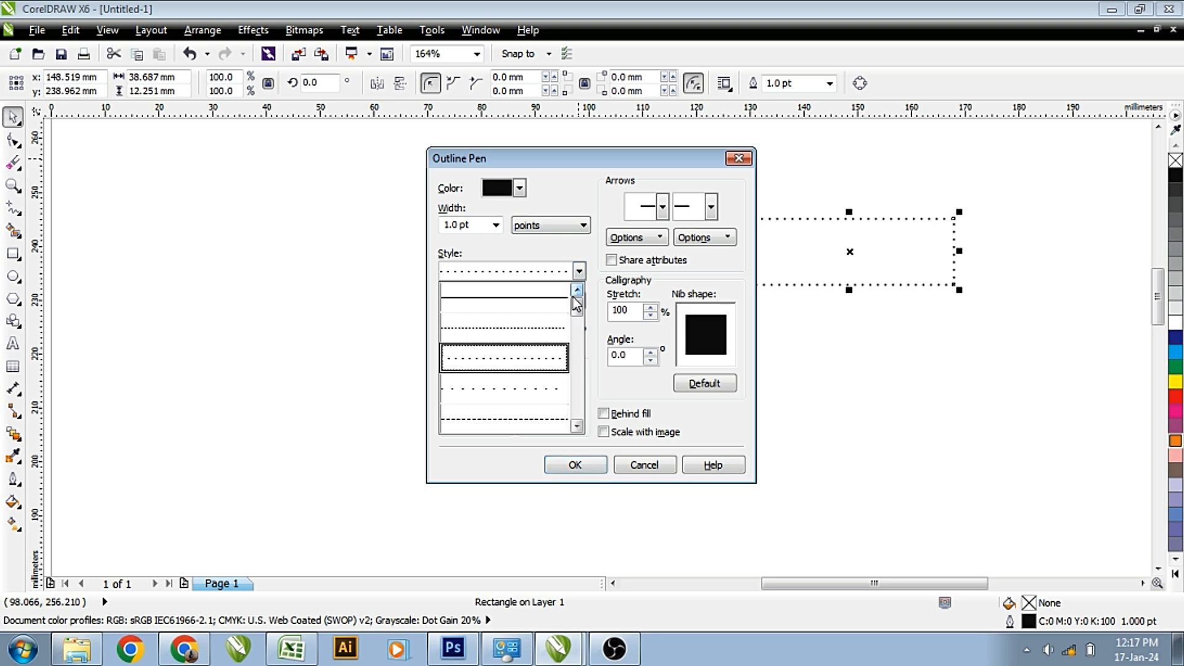
pyautogui.click(542, 304)
pyautogui.click(589, 467)
pyautogui.press('Escape')
pyautogui.click(811, 285)
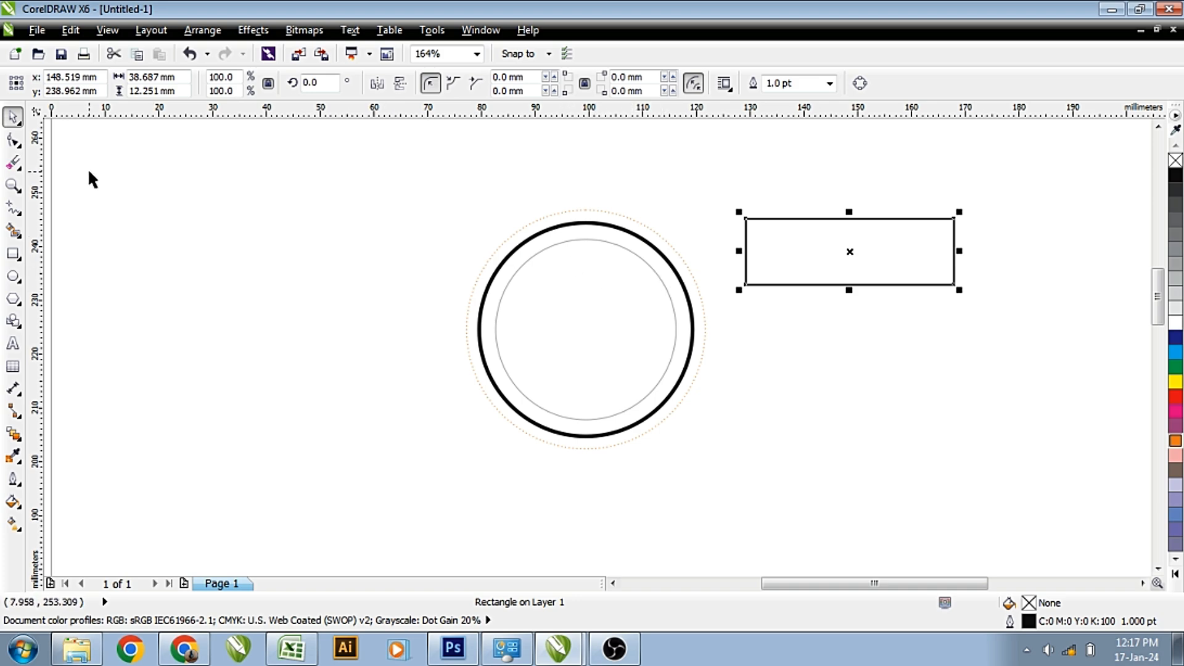
# Round the rectangle's corners into a pill, fill it red and remove its outline.
pyautogui.click(13, 140)
pyautogui.moveTo(760, 221); pyautogui.dragTo(850, 195)
pyautogui.press('space')
pyautogui.moveTo(841, 251); pyautogui.dragTo(809, 235)
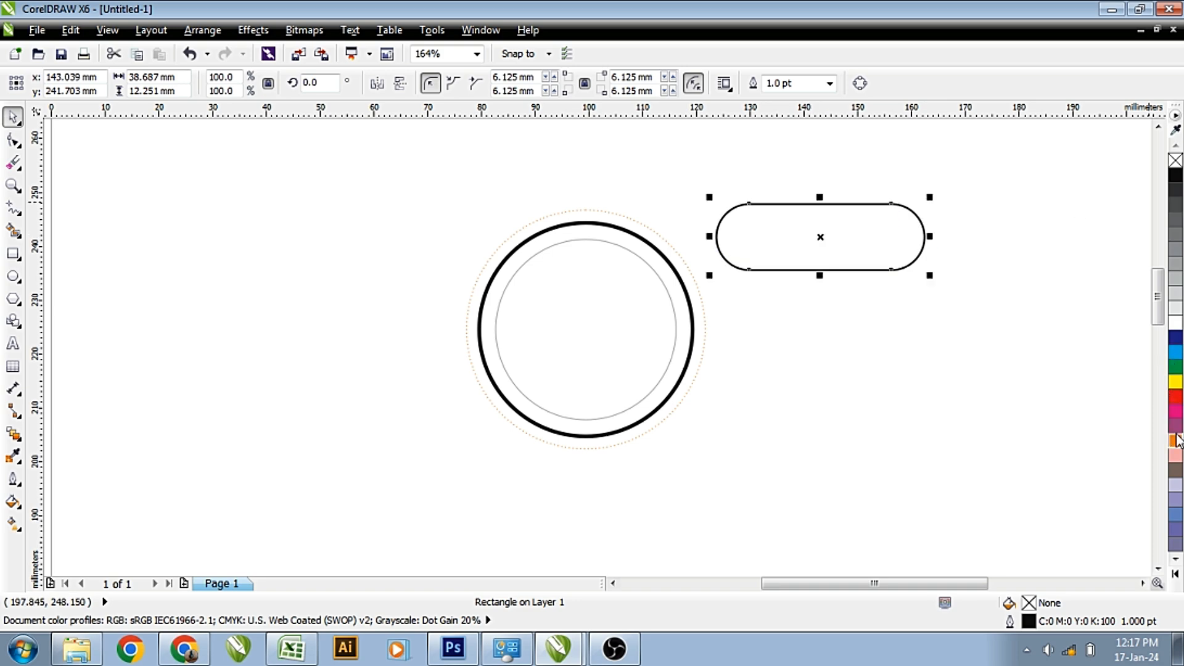
pyautogui.click(1176, 397)
pyautogui.rightClick(1176, 160)
# Place a copy of the red bar lower down.
pyautogui.click(1002, 269)
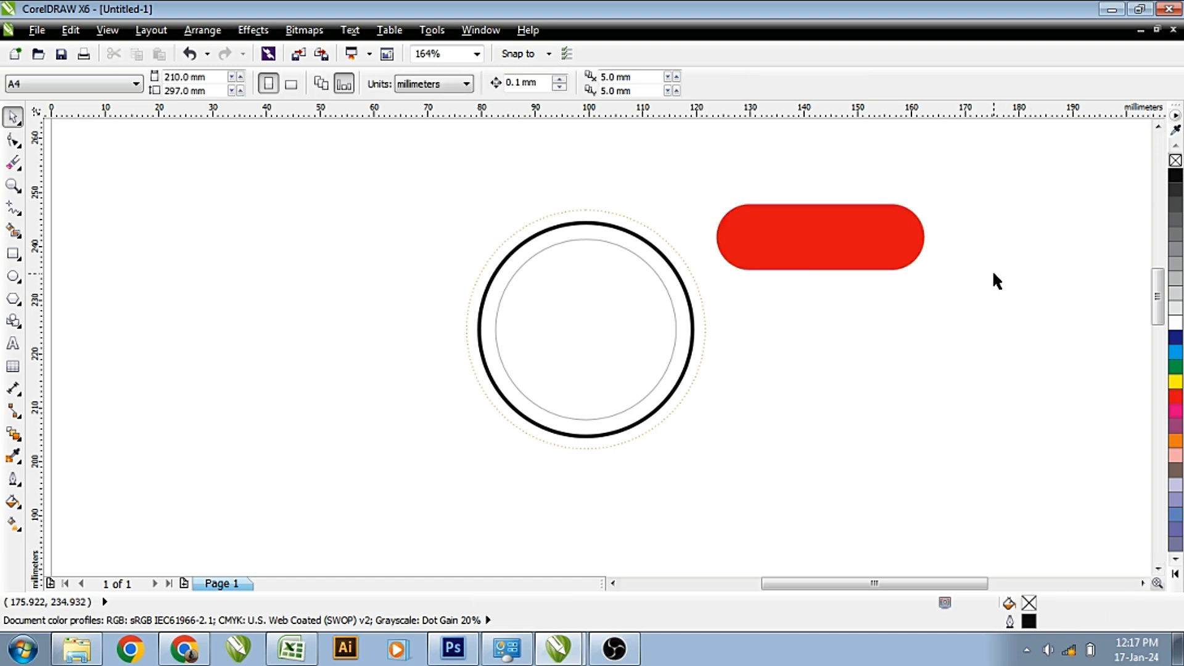
pyautogui.click(835, 232)
pyautogui.moveTo(829, 231); pyautogui.dragTo(856, 433)
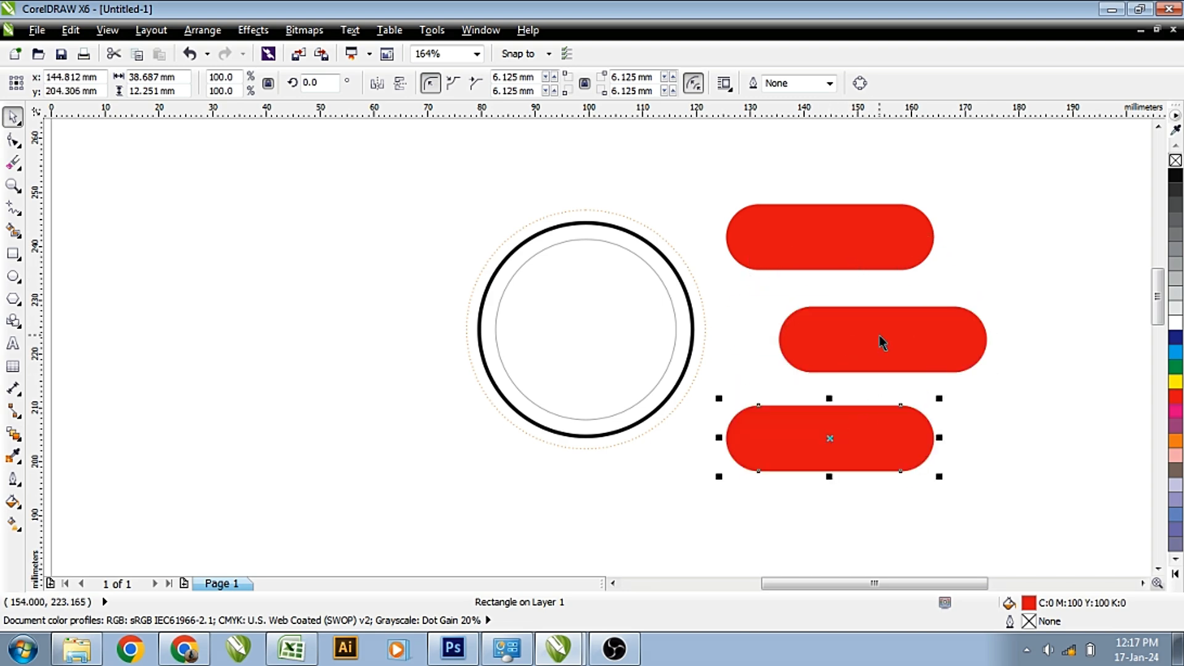
# Distribute the three red bars with even spacing.
pyautogui.keyDown('shift'); pyautogui.click(880, 342); pyautogui.keyUp('shift')
pyautogui.keyDown('shift'); pyautogui.click(841, 235); pyautogui.keyUp('shift')
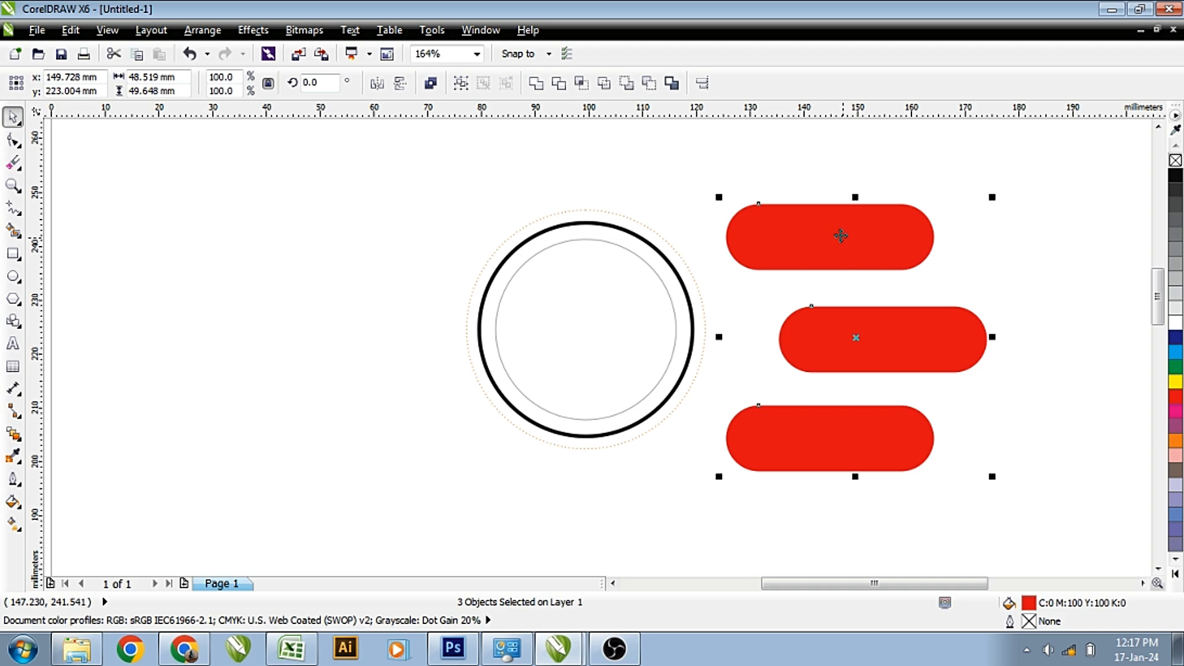
pyautogui.click(710, 85)
pyautogui.click(524, 264)
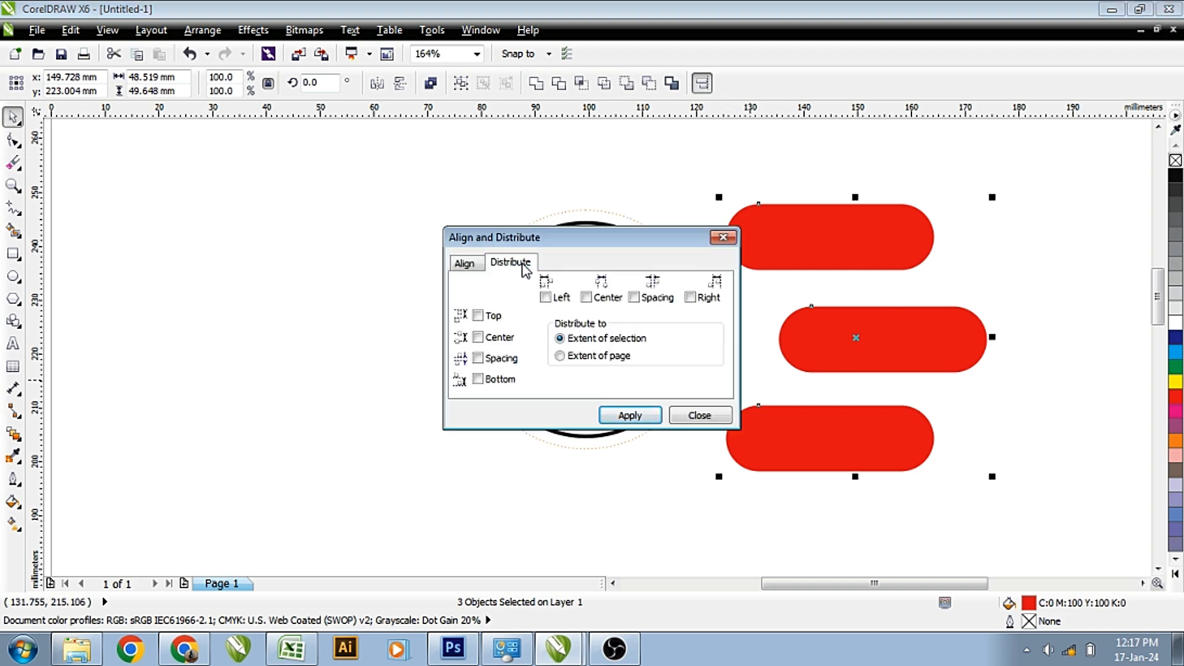
pyautogui.click(478, 358)
pyautogui.click(660, 416)
pyautogui.click(676, 417)
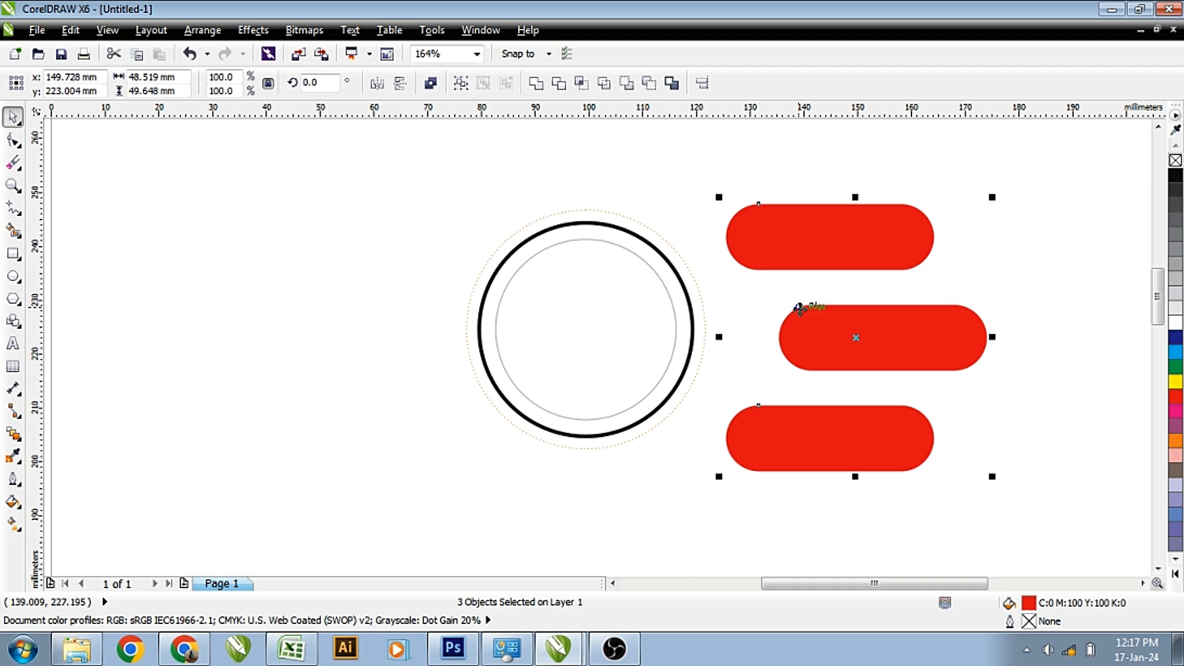
# Group the bars, centre them vertically on the circle, then shrink and nudge the group right.
pyautogui.click(461, 84)
pyautogui.keyDown('shift'); pyautogui.click(612, 310); pyautogui.keyUp('shift')
pyautogui.press('e')
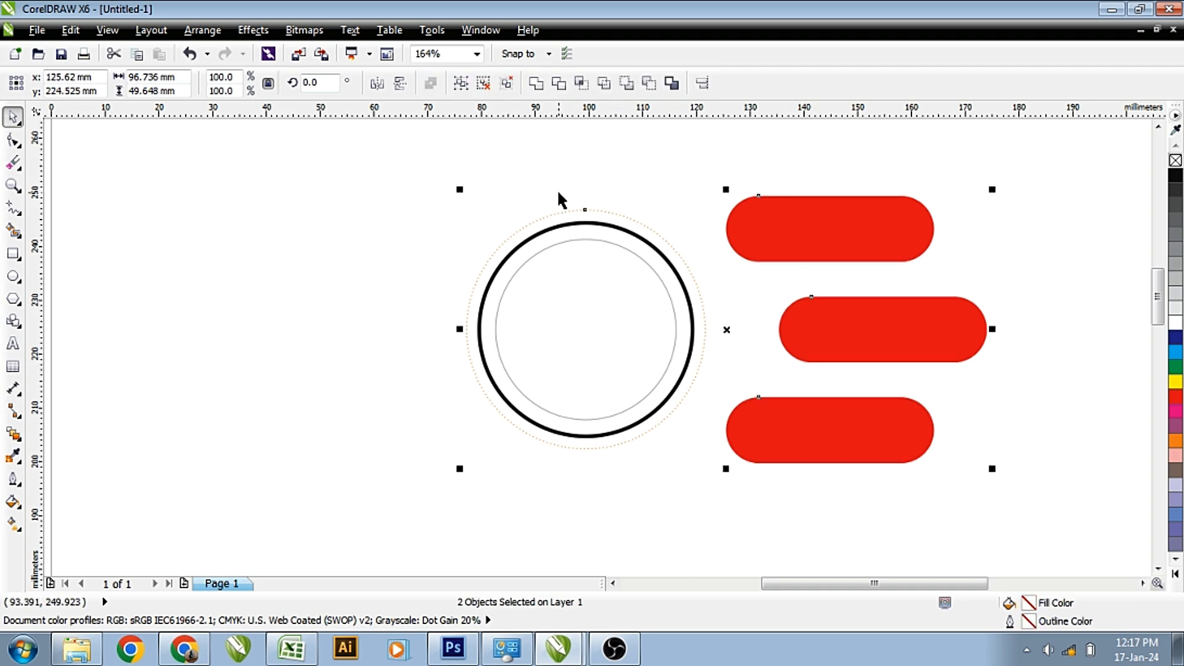
pyautogui.click(549, 200)
pyautogui.click(855, 247)
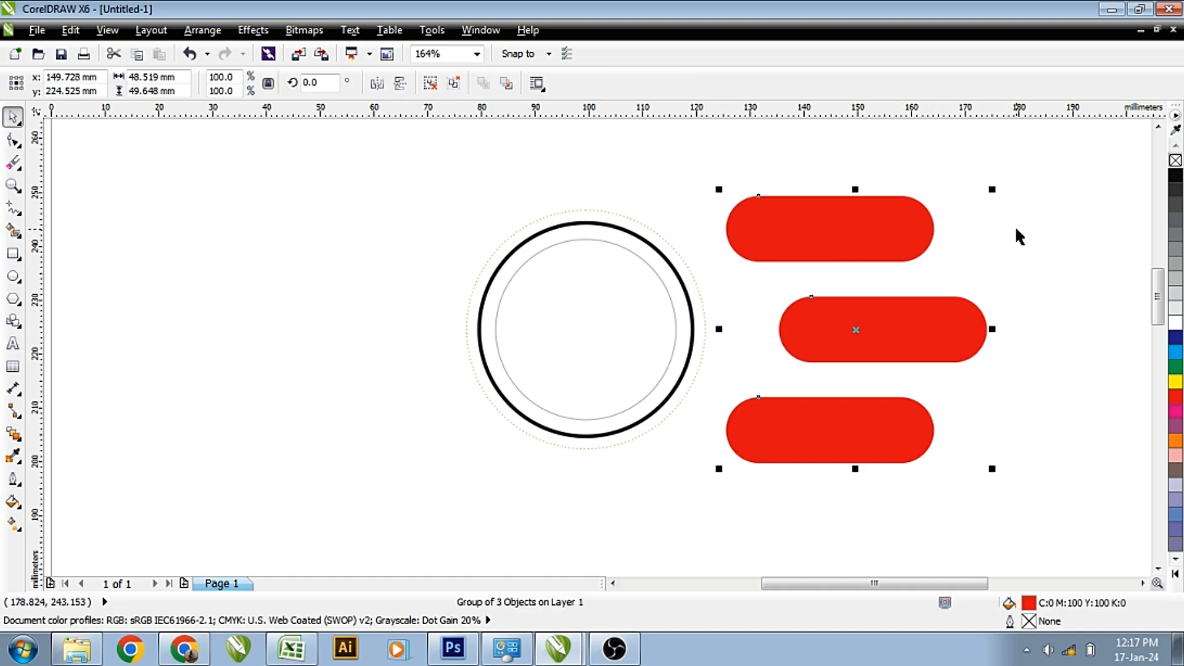
pyautogui.moveTo(995, 191)
pyautogui.mouseDown()
pyautogui.moveTo(984, 193)
pyautogui.moveTo(999, 187)
pyautogui.mouseUp()
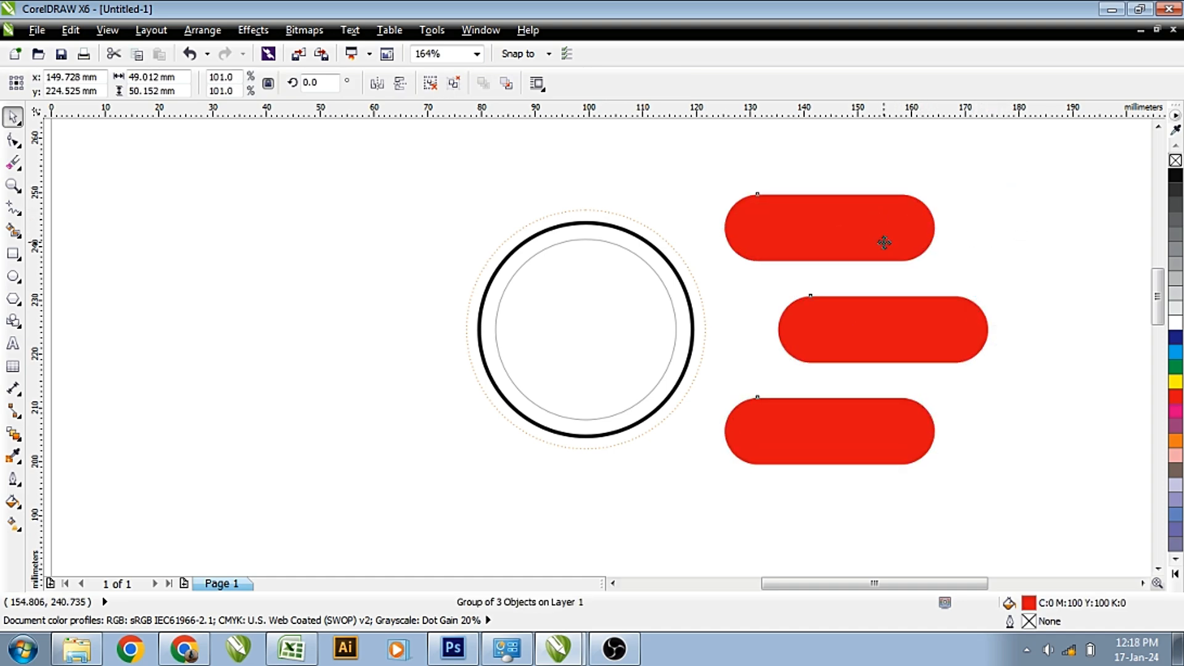
pyautogui.keyDown('shift'); pyautogui.click(638, 281); pyautogui.keyUp('shift')
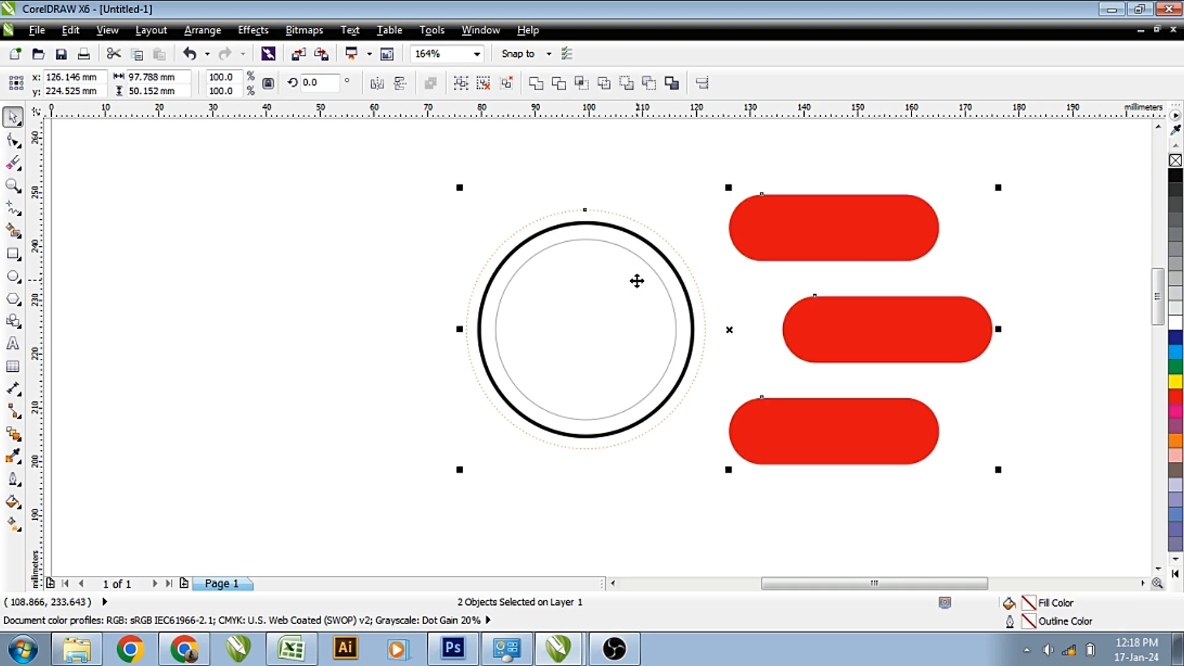
pyautogui.click(670, 194)
pyautogui.moveTo(785, 235); pyautogui.dragTo(797, 234)
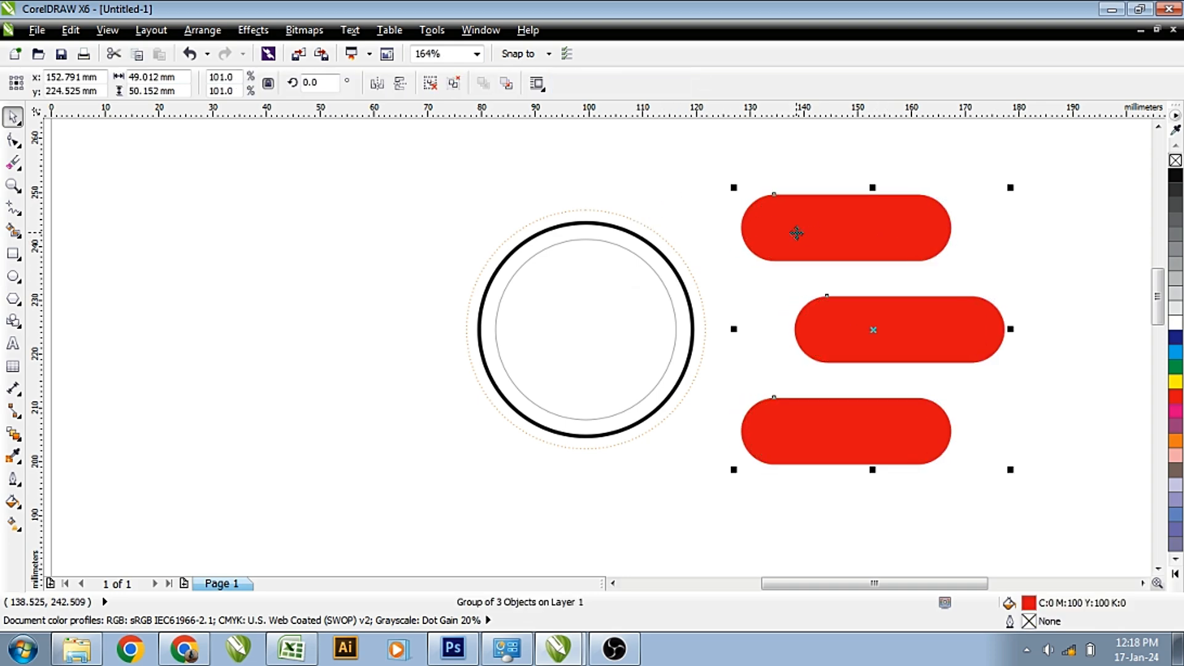
# Ungroup the bars and recolour the middle one dark blue and the bottom one green.
pyautogui.click(455, 84)
pyautogui.click(815, 291)
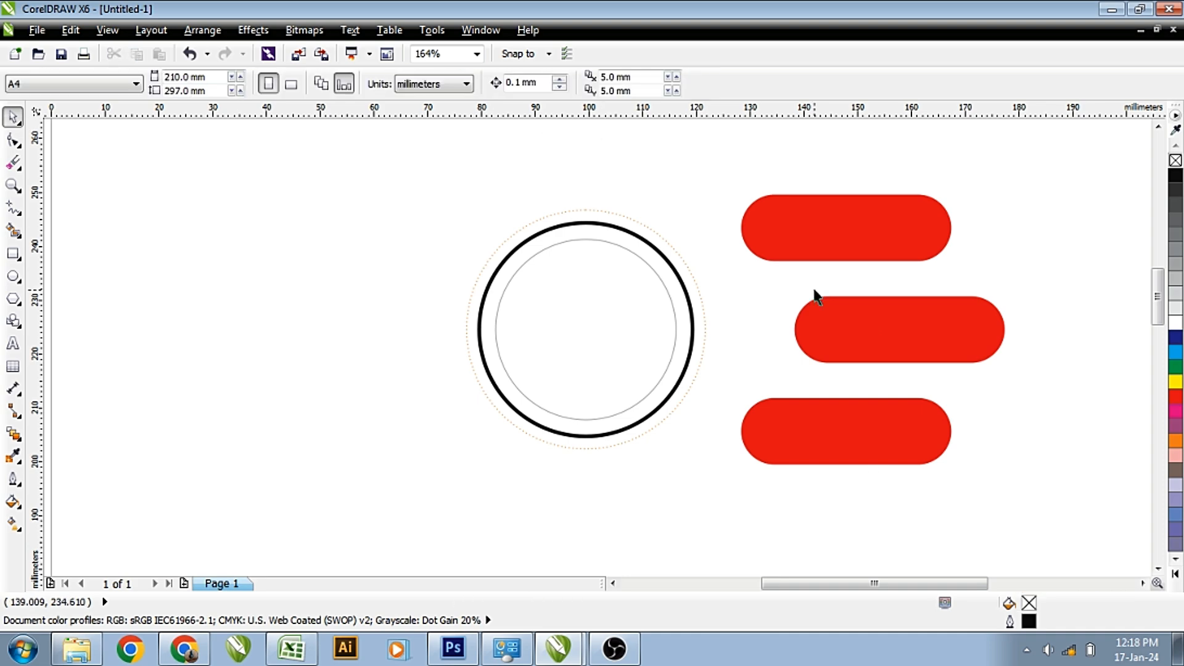
pyautogui.click(851, 319)
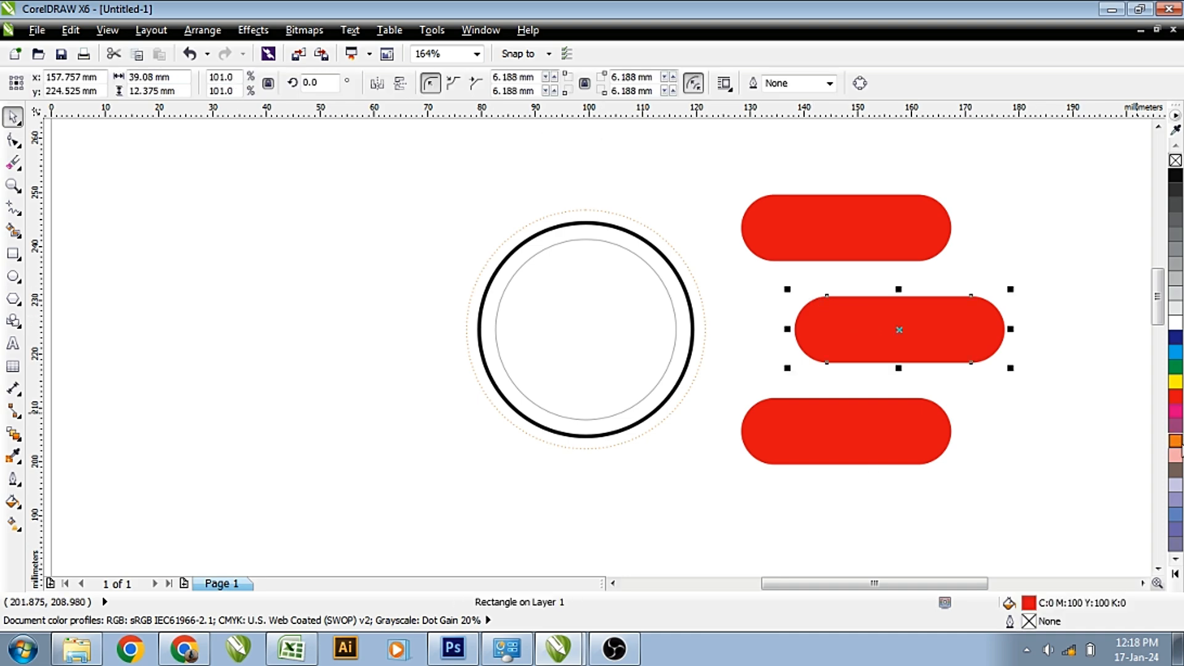
pyautogui.click(1176, 353)
pyautogui.click(888, 447)
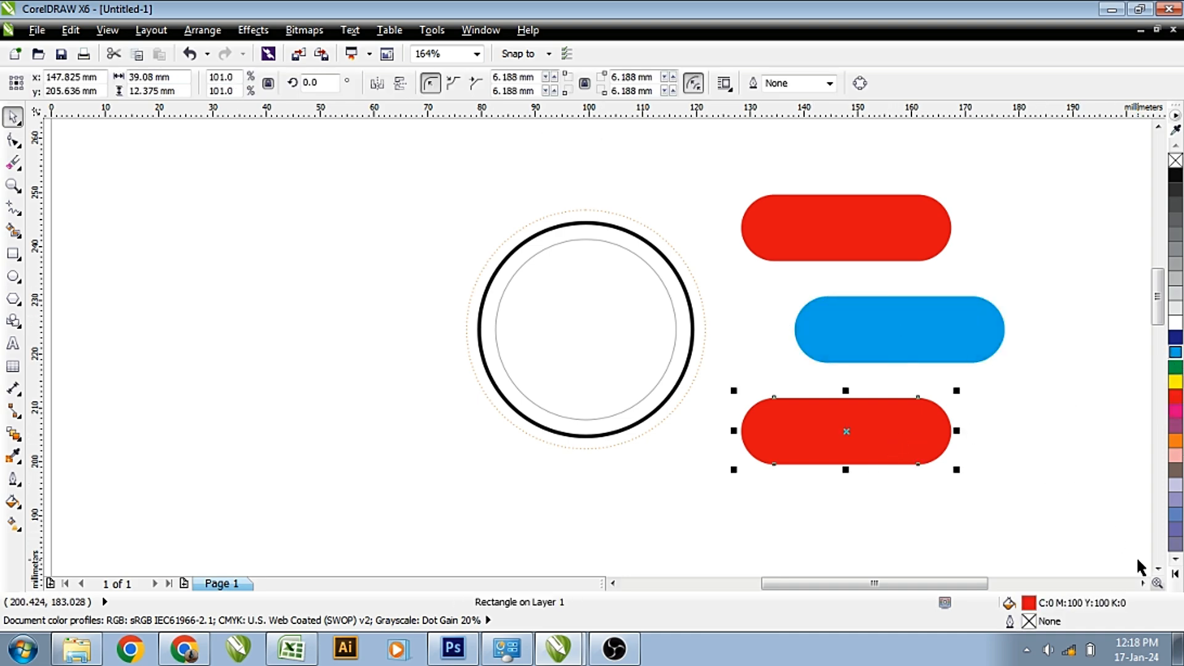
pyautogui.click(1176, 574)
pyautogui.click(1140, 402)
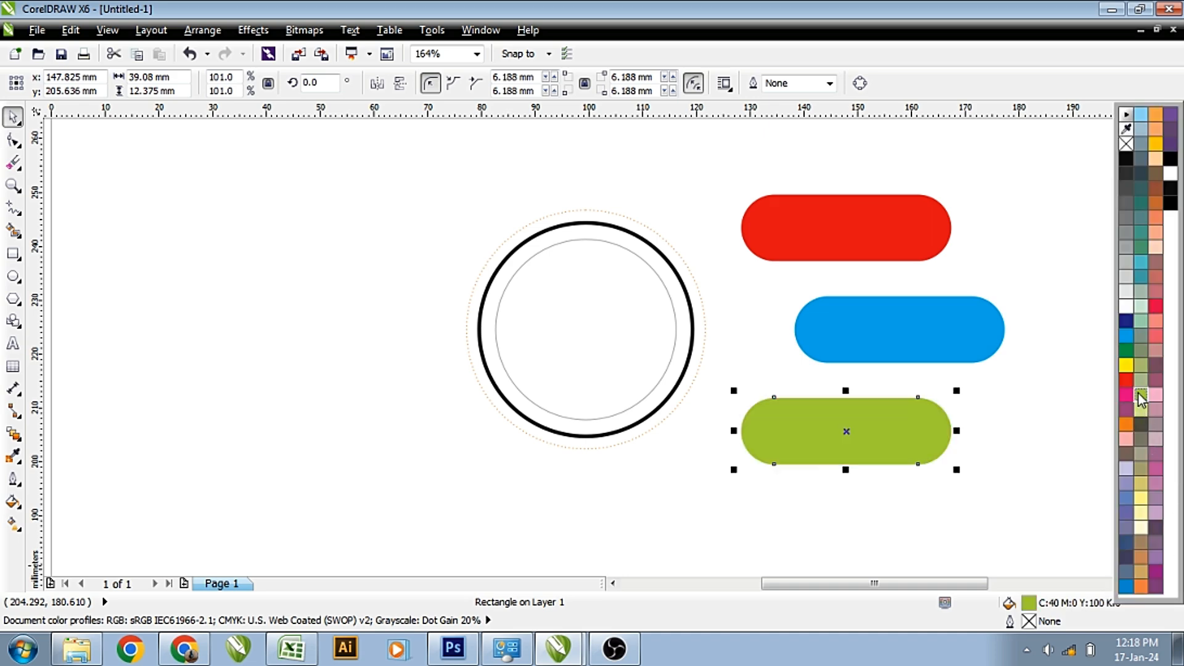
pyautogui.click(975, 334)
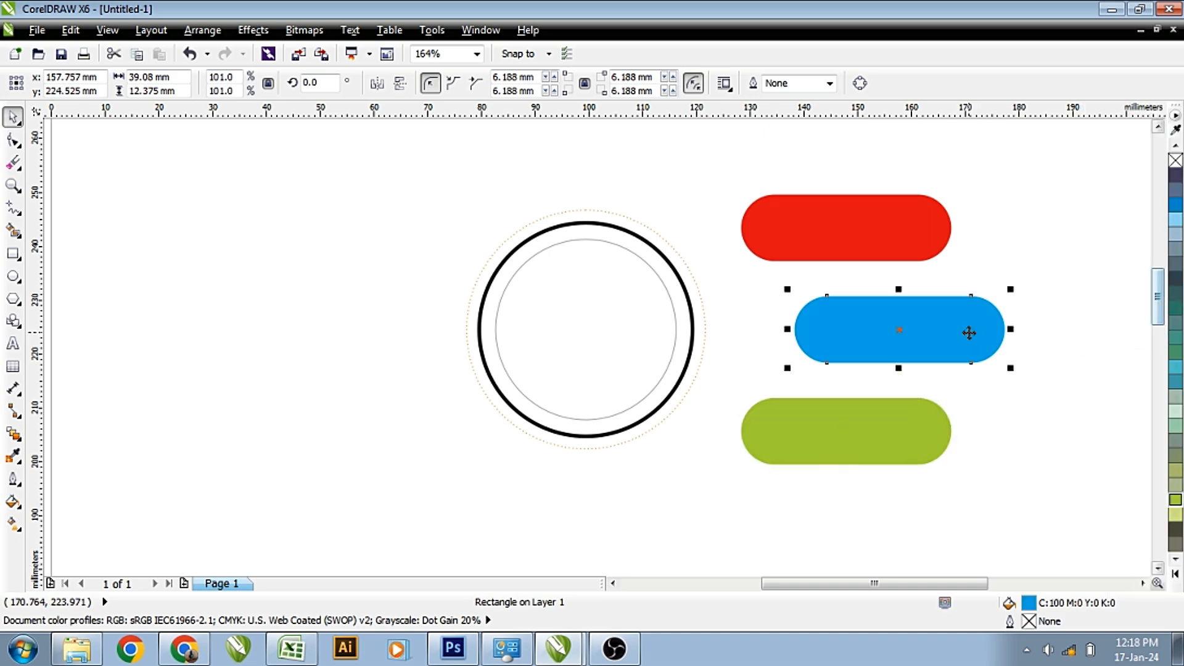
pyautogui.click(1175, 204)
pyautogui.click(1079, 243)
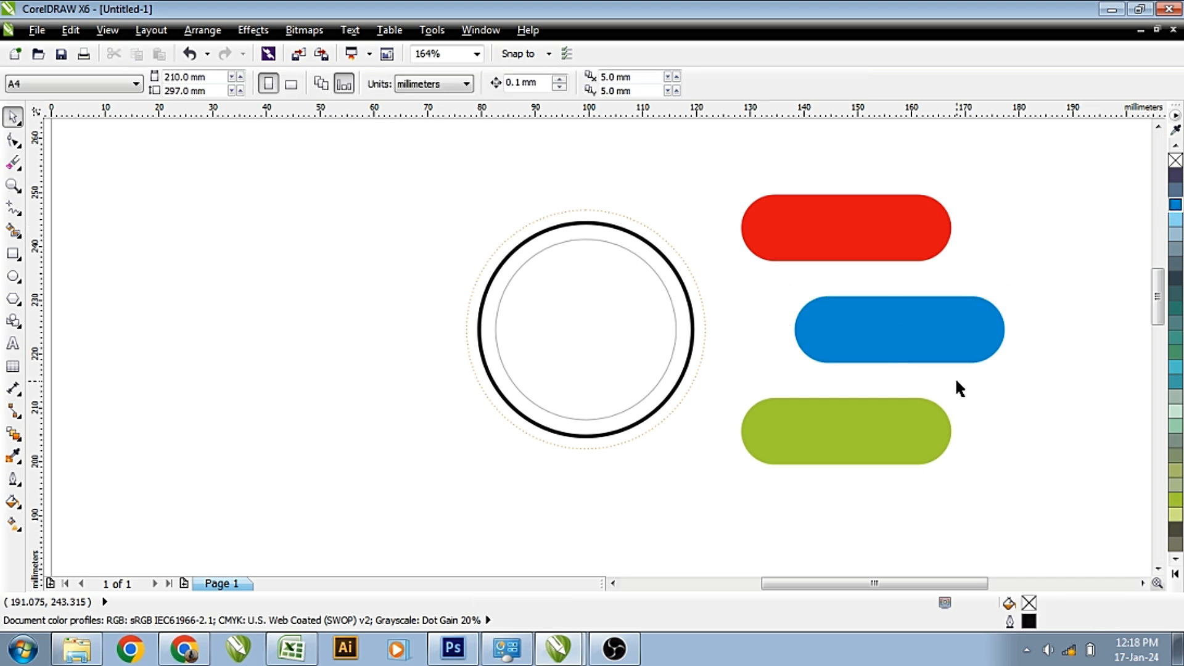
# Mirror a copy of the three right bars to the left of the circle.
pyautogui.click(856, 245)
pyautogui.keyDown('shift'); pyautogui.click(876, 432); pyautogui.keyUp('shift')
pyautogui.keyDown('shift'); pyautogui.click(879, 361); pyautogui.keyUp('shift')
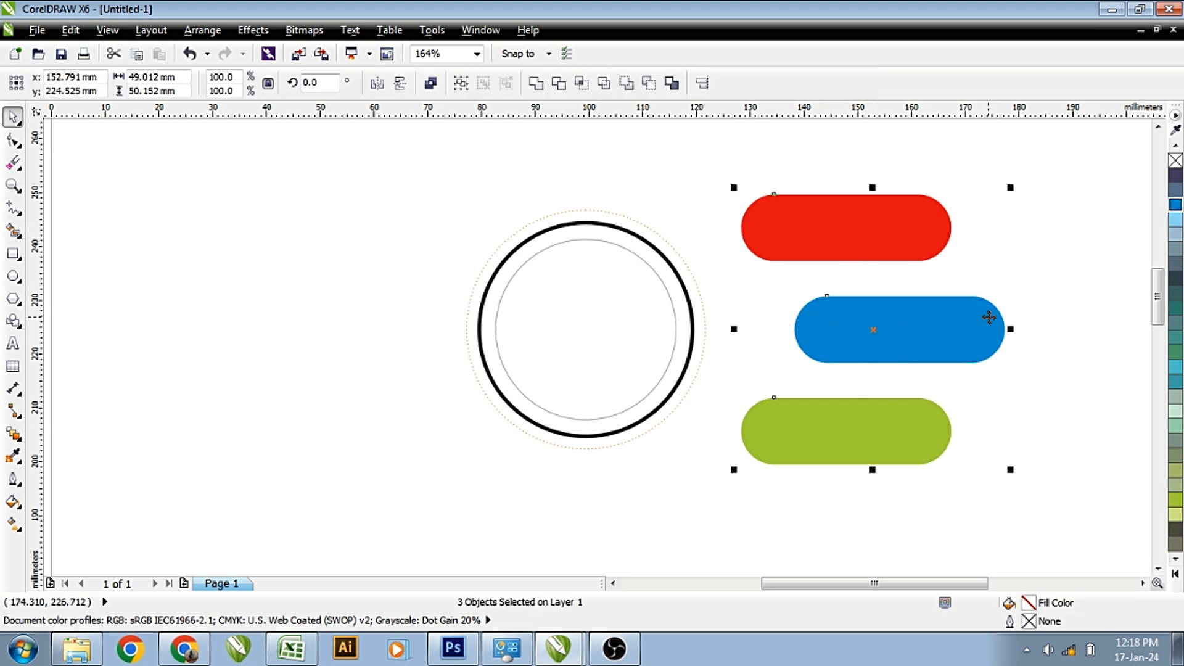
pyautogui.moveTo(1016, 331); pyautogui.dragTo(732, 325)
pyautogui.moveTo(688, 231); pyautogui.dragTo(395, 235)
# Group all six bars, centre them horizontally on the circle, then ungroup them.
pyautogui.keyDown('shift'); pyautogui.click(869, 228); pyautogui.keyUp('shift')
pyautogui.keyDown('shift'); pyautogui.click(922, 329); pyautogui.keyUp('shift')
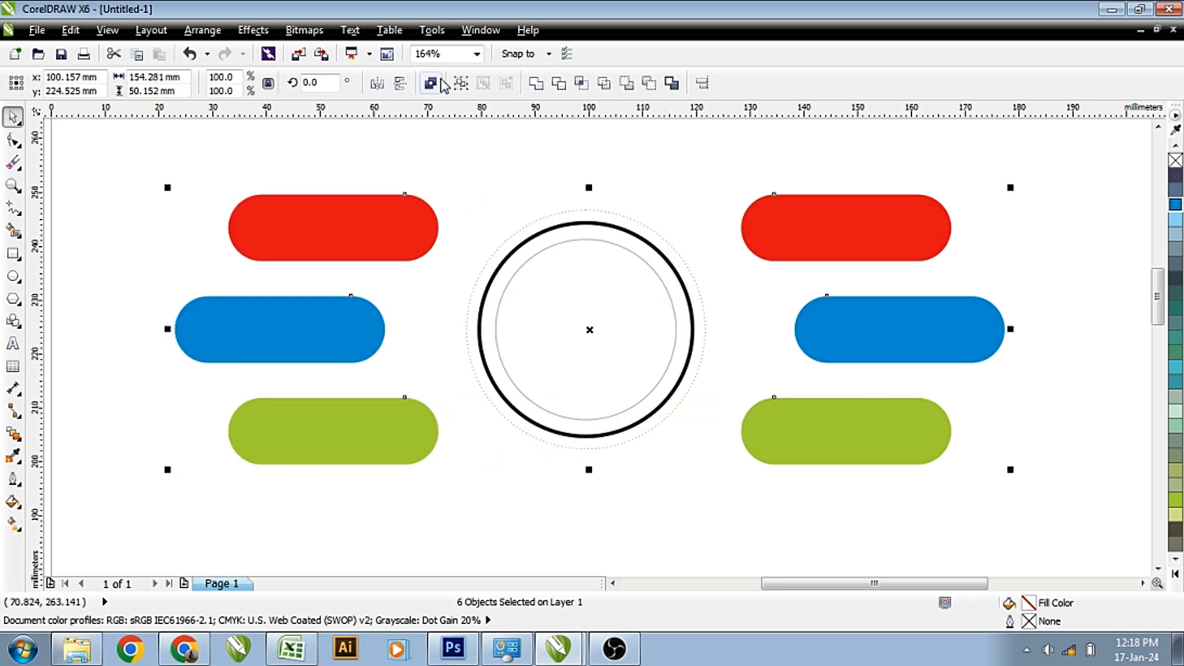
pyautogui.hotkey('ctrl', 'g')
pyautogui.keyDown('shift'); pyautogui.click(561, 260); pyautogui.keyUp('shift')
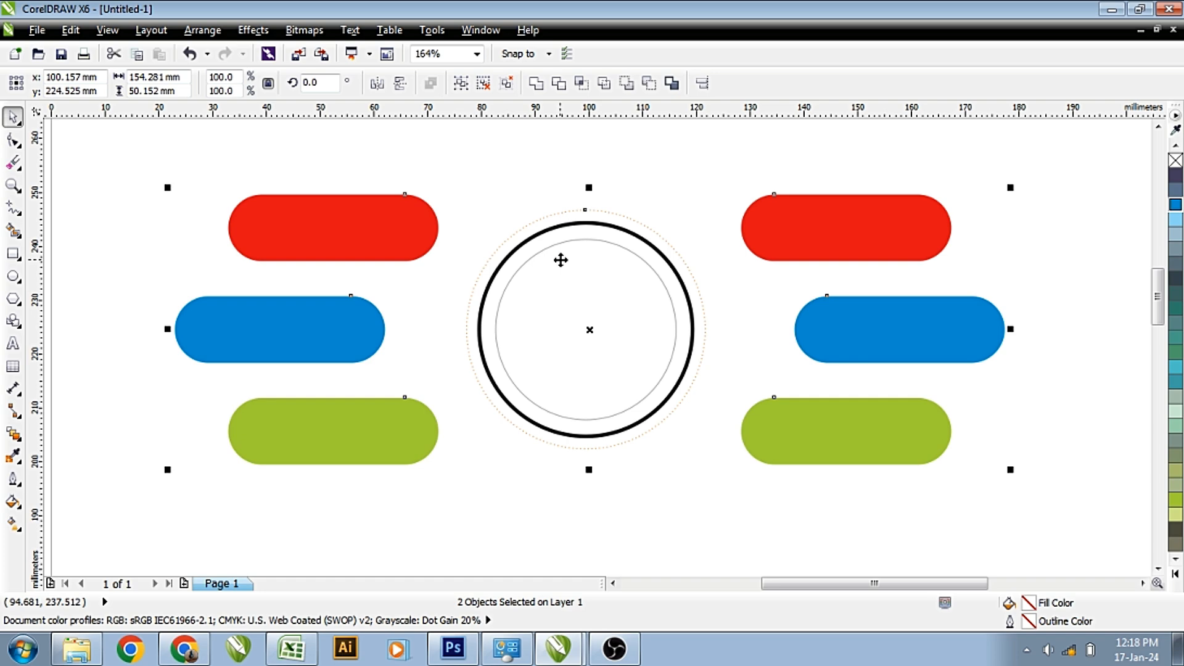
pyautogui.press('c')
pyautogui.keyDown('shift'); pyautogui.click(560, 260); pyautogui.keyUp('shift')
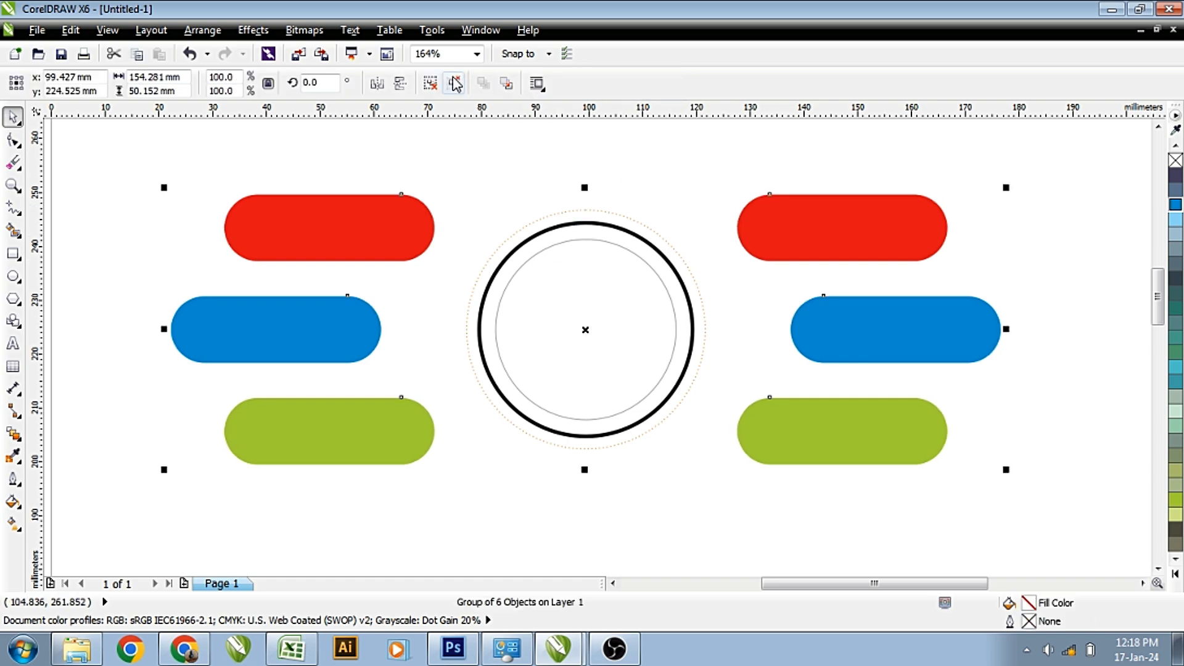
pyautogui.click(455, 83)
pyautogui.click(487, 162)
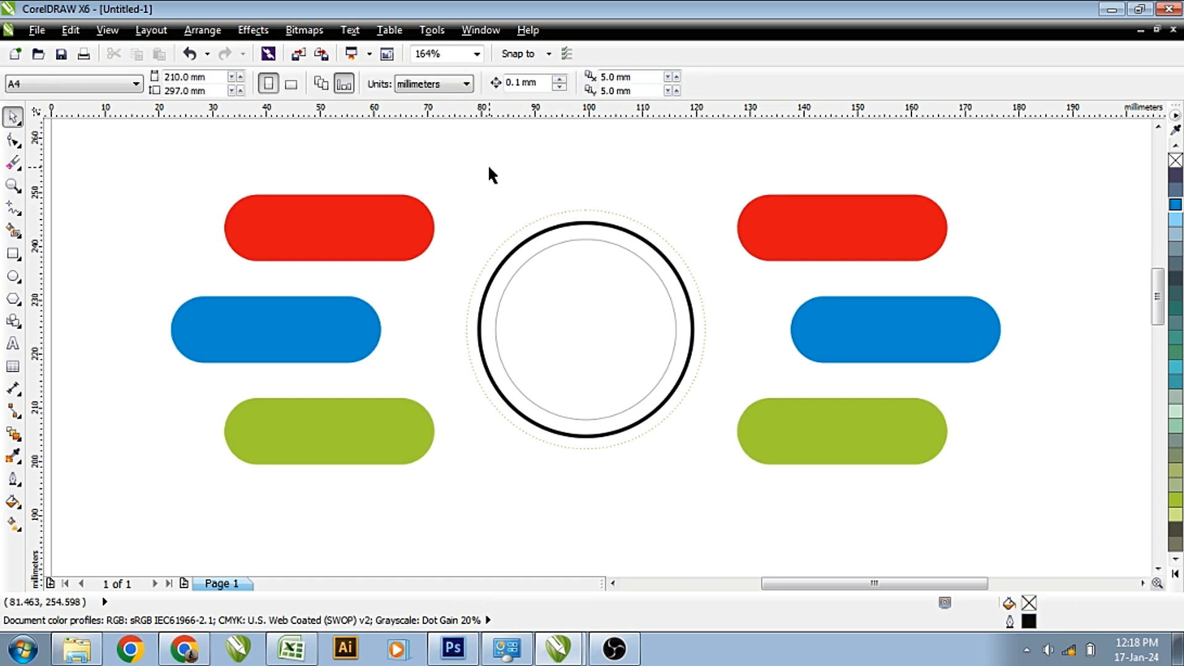
pyautogui.click(390, 201)
# Fill the top-left bar orange-yellow and the middle-left bar salmon pink.
pyautogui.click(1176, 573)
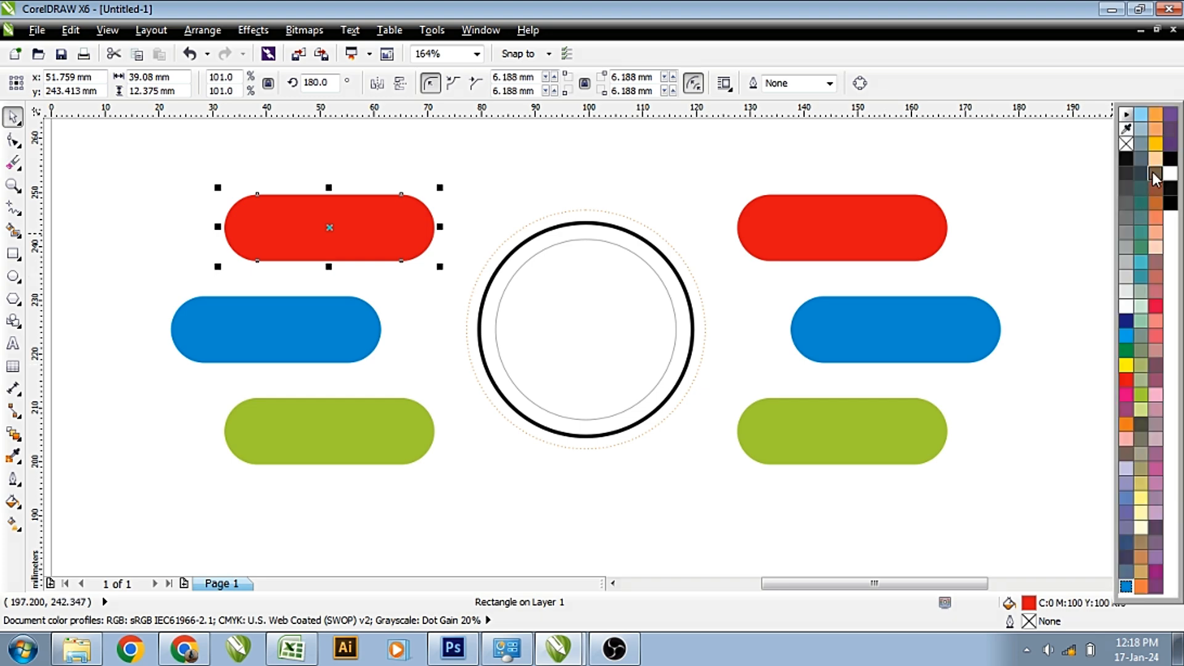
pyautogui.click(1156, 145)
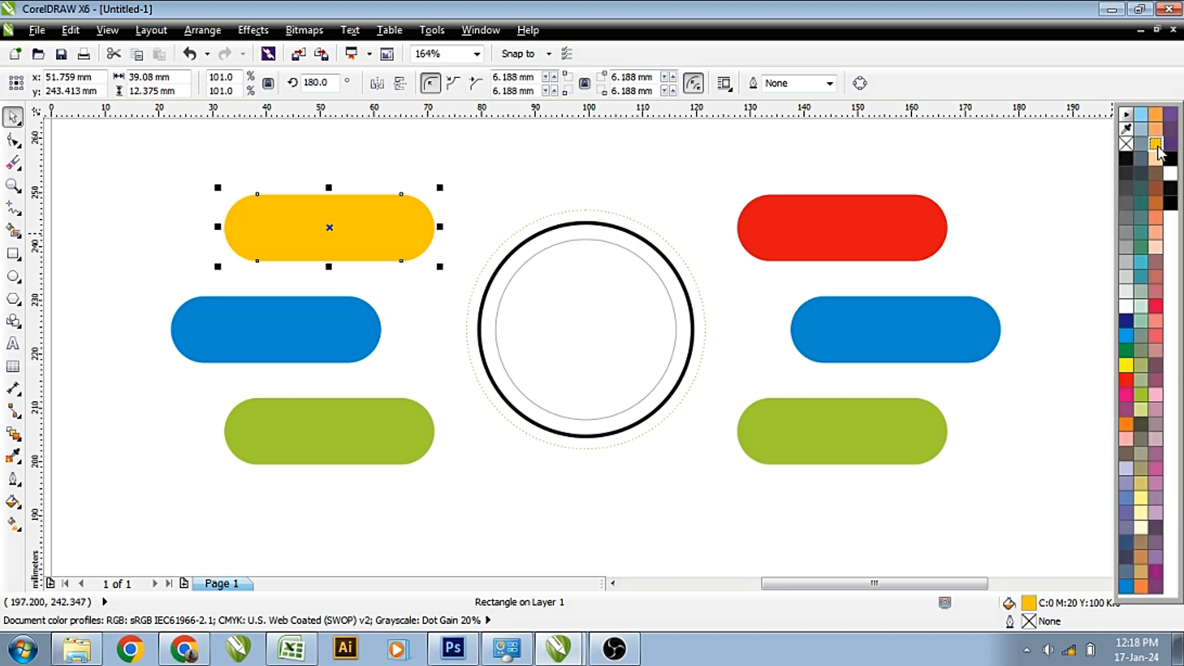
pyautogui.click(293, 331)
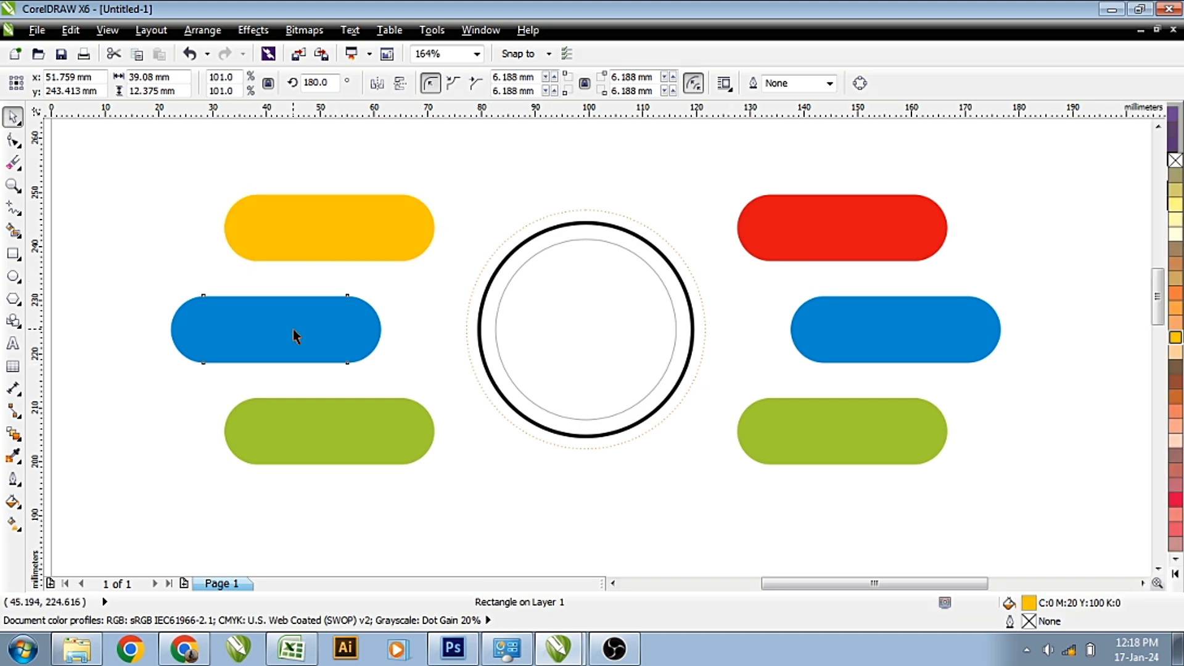
pyautogui.click(1177, 392)
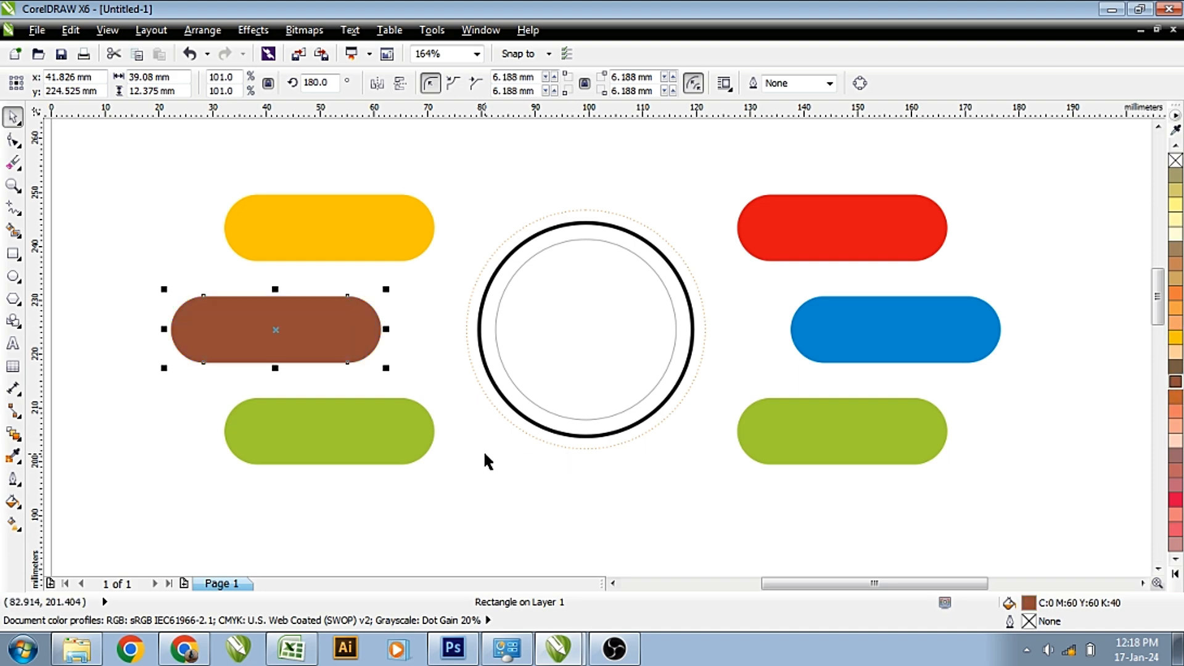
pyautogui.click(1174, 521)
# Fill the bottom-left bar dark green after trying several colours.
pyautogui.click(363, 434)
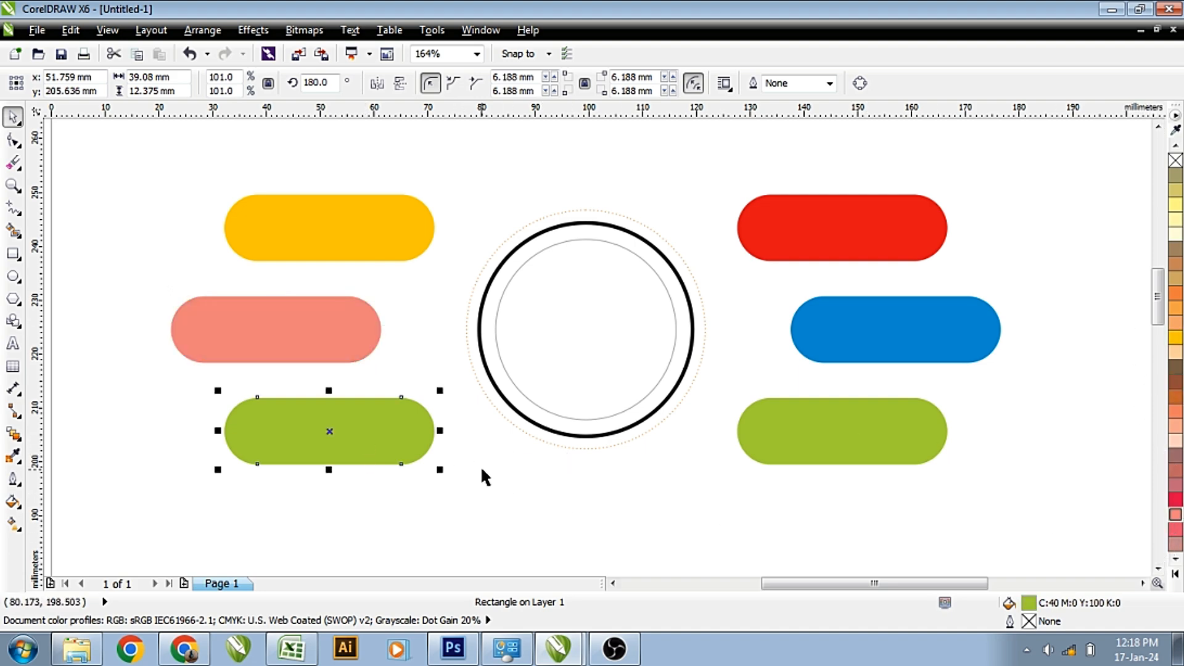
pyautogui.click(1176, 574)
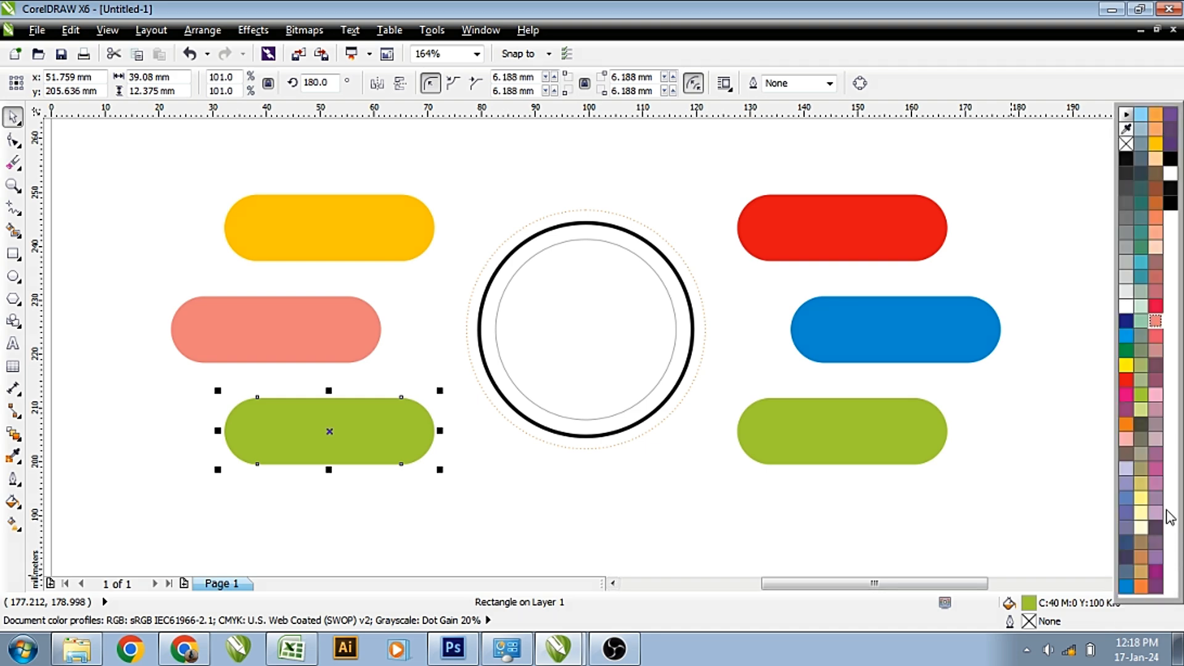
pyautogui.click(1155, 574)
pyautogui.click(1156, 336)
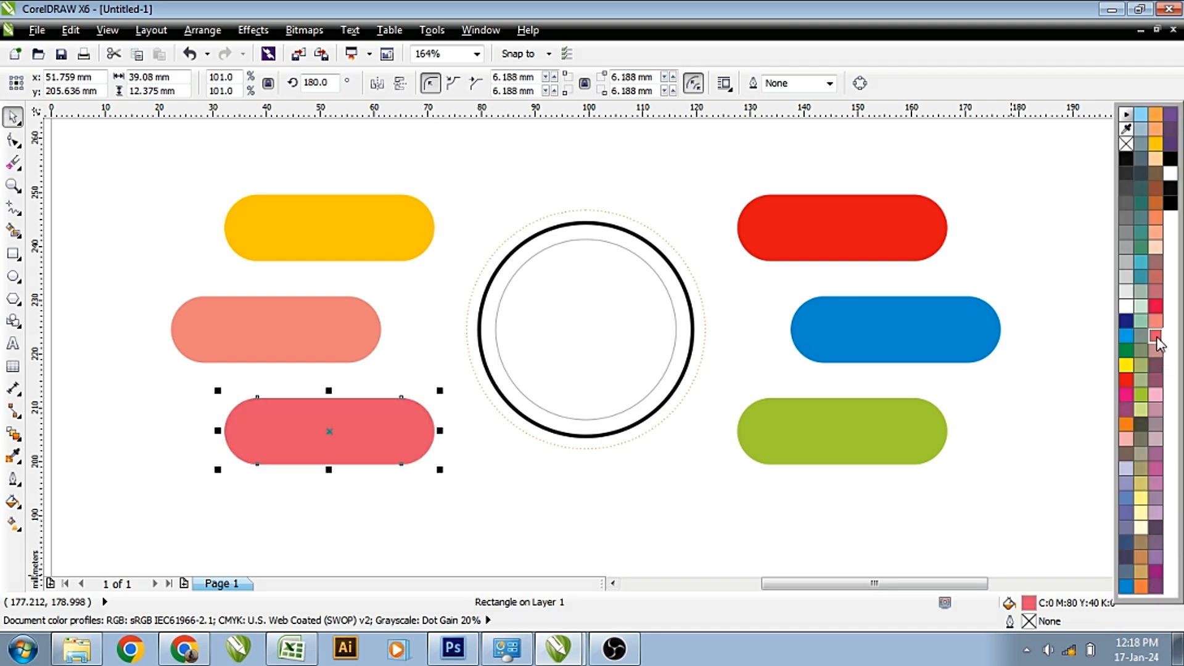
pyautogui.click(1143, 249)
pyautogui.click(1142, 275)
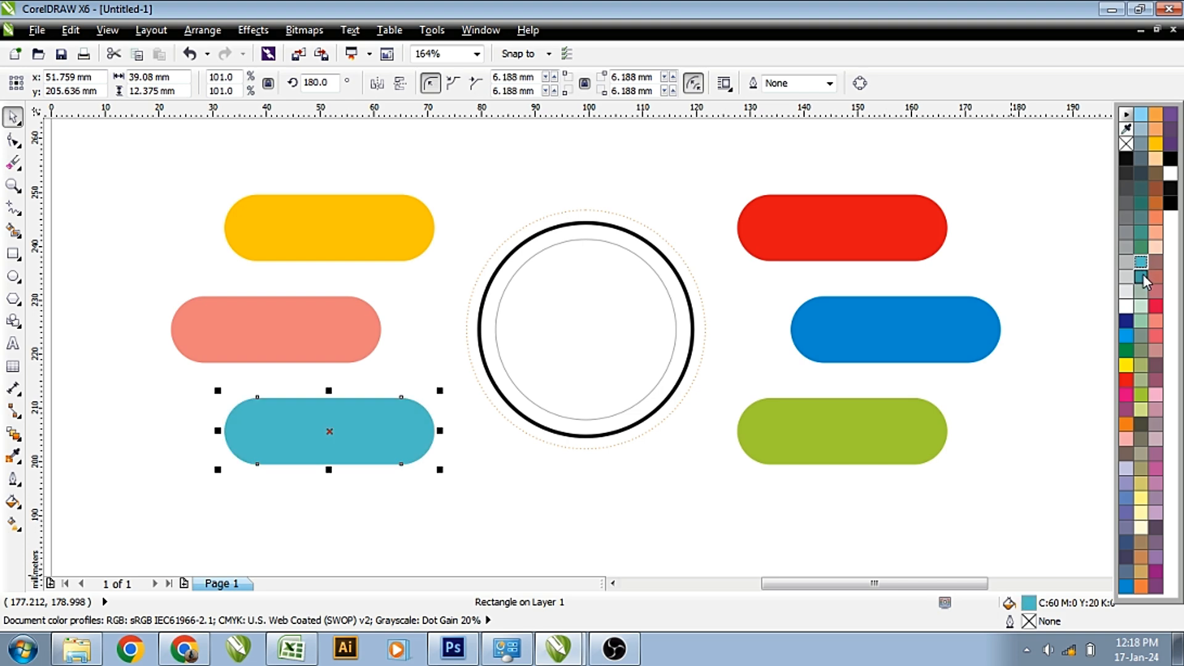
pyautogui.click(1142, 278)
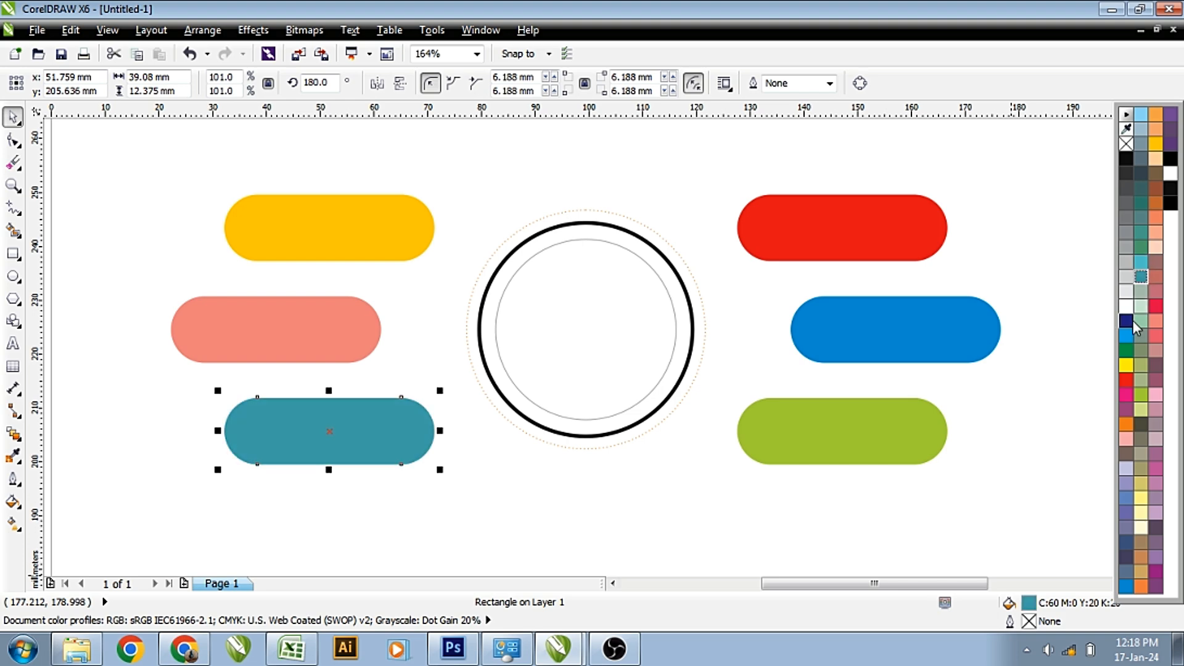
pyautogui.click(1139, 248)
pyautogui.click(601, 487)
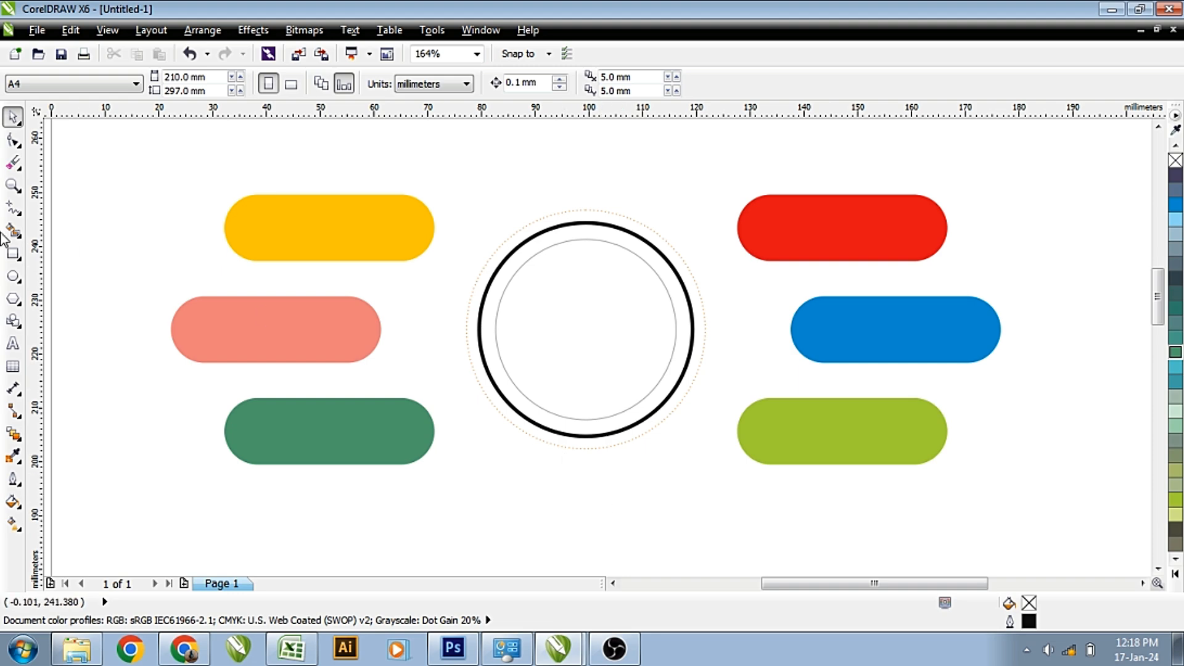
# Draw a small circle on the yellow bar's left end with a solid outline.
pyautogui.click(13, 276)
pyautogui.scroll(2, 215, 227)
pyautogui.moveTo(258, 198); pyautogui.dragTo(352, 291)
pyautogui.press('space')
pyautogui.moveTo(311, 247); pyautogui.dragTo(310, 234)
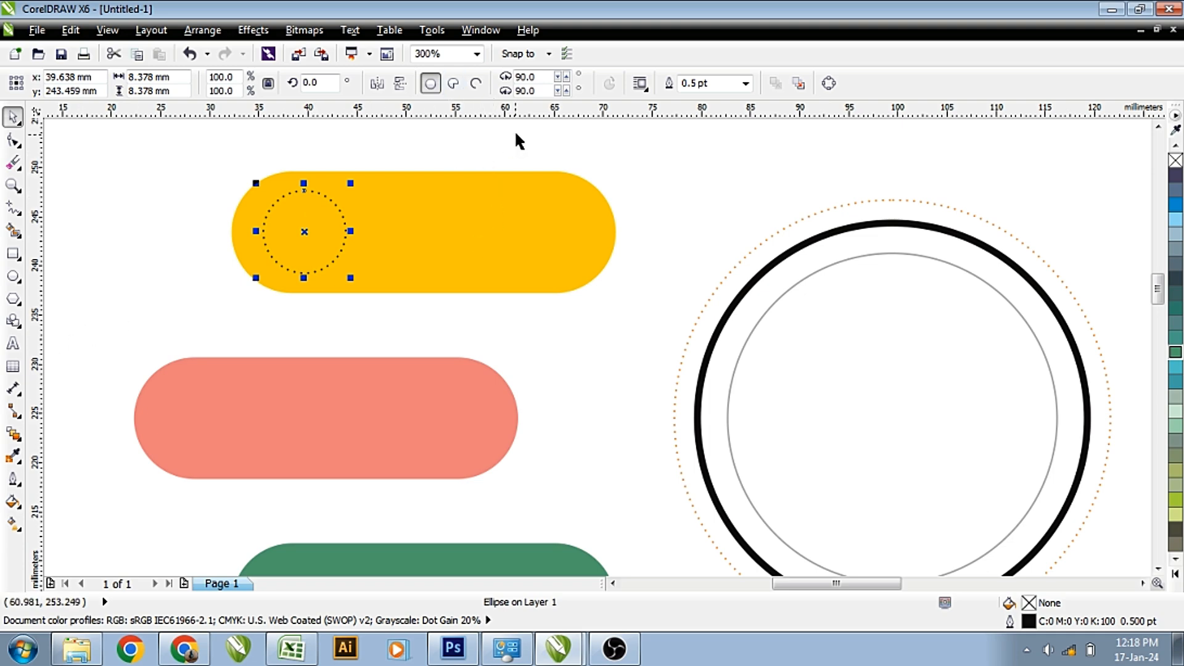
pyautogui.press('F12')
pyautogui.click(578, 271)
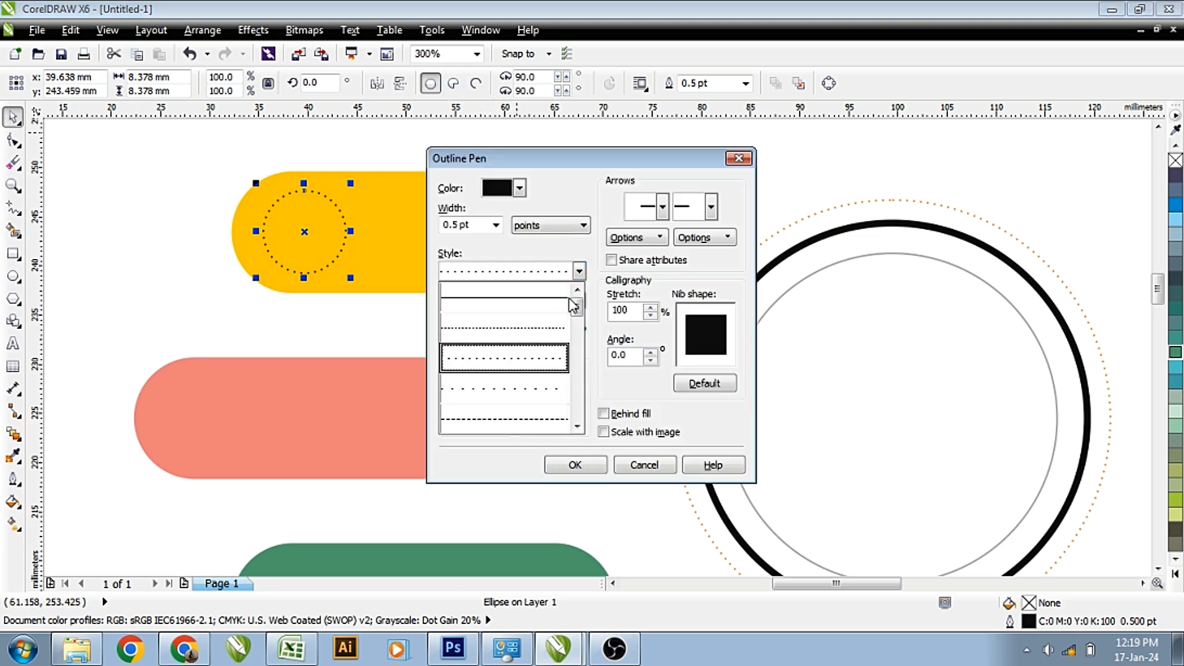
pyautogui.click(563, 299)
pyautogui.click(580, 459)
# Enlarge the circle slightly, fill it white and remove its outline.
pyautogui.moveTo(351, 184); pyautogui.dragTo(349, 197)
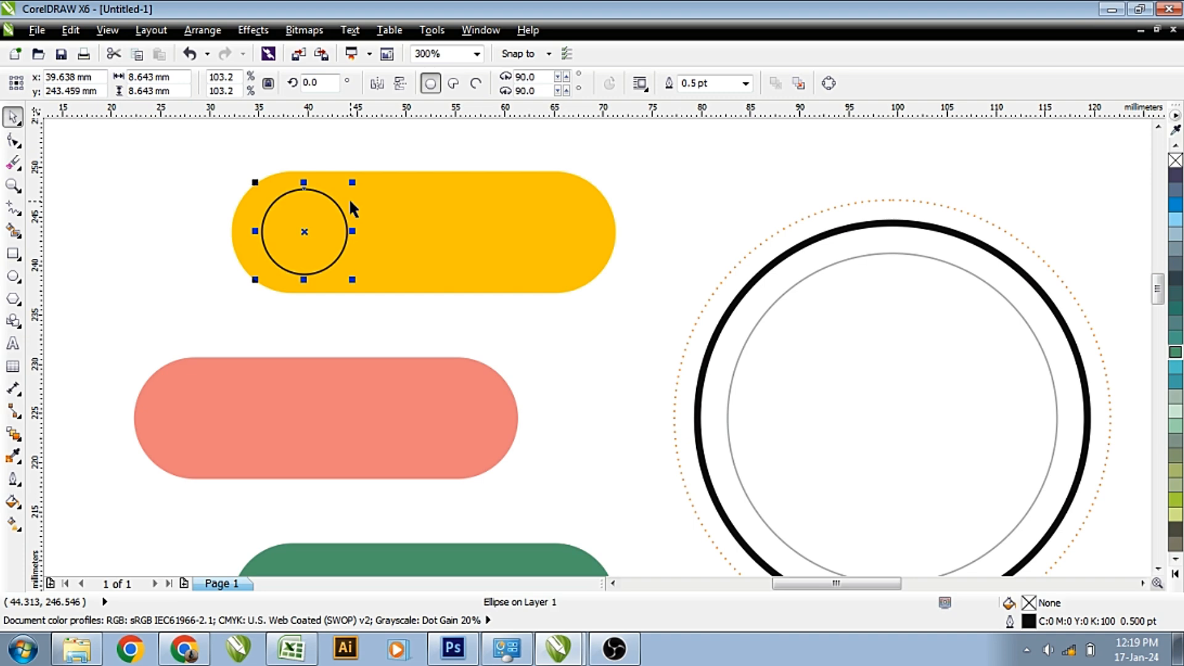
pyautogui.scroll(-2, 349, 198)
pyautogui.keyDown('shift'); pyautogui.click(373, 211); pyautogui.keyUp('shift')
pyautogui.keyDown('shift'); pyautogui.click(322, 219); pyautogui.keyUp('shift')
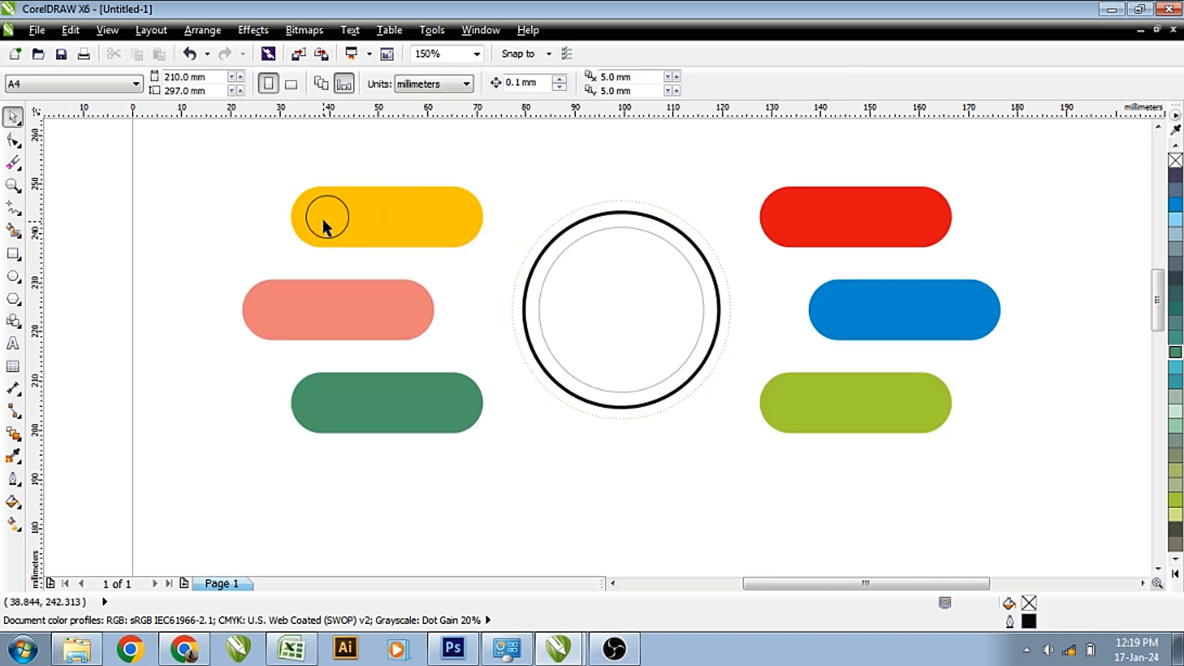
pyautogui.click(1176, 575)
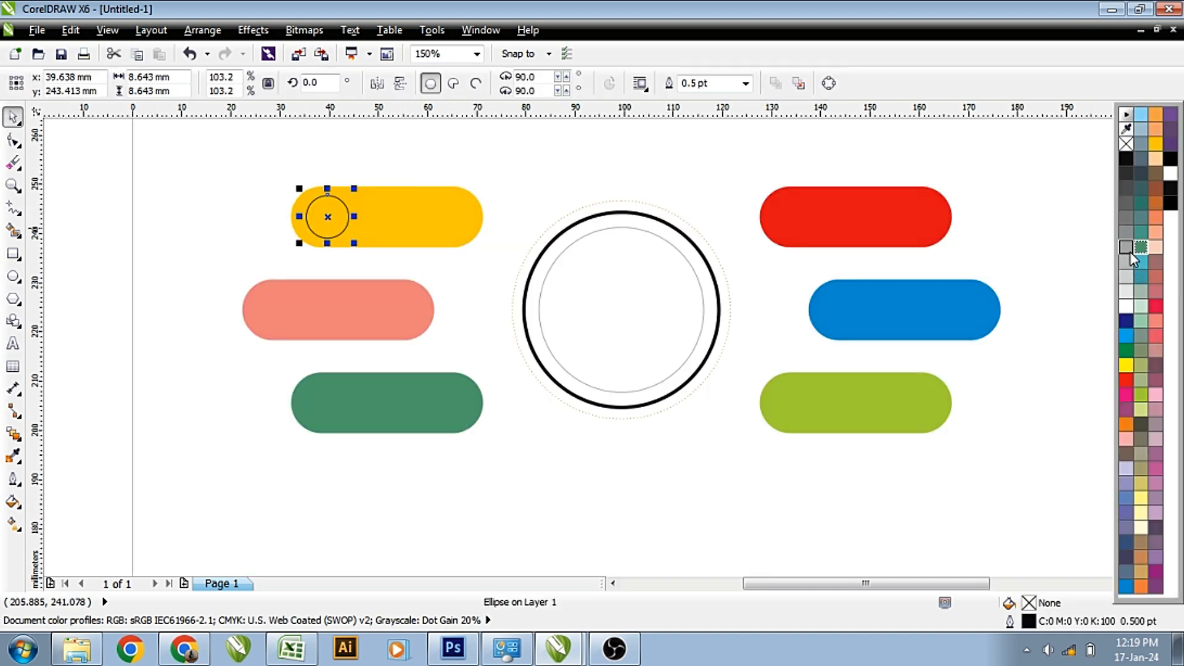
pyautogui.click(1127, 315)
pyautogui.click(1127, 307)
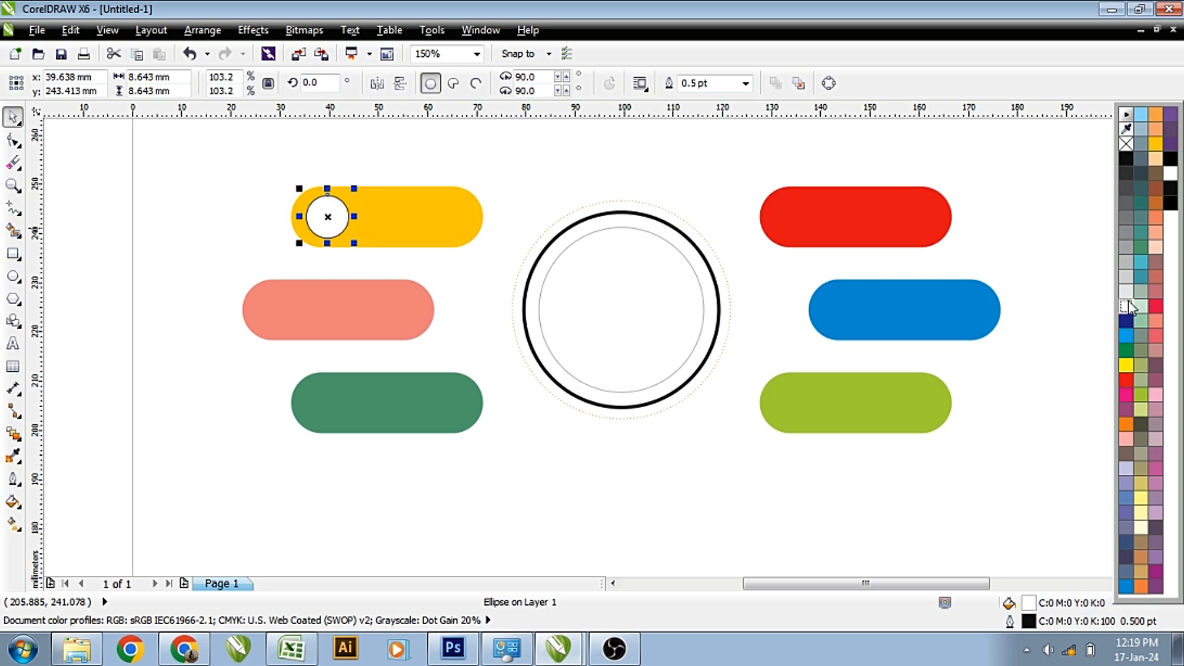
pyautogui.rightClick(1128, 144)
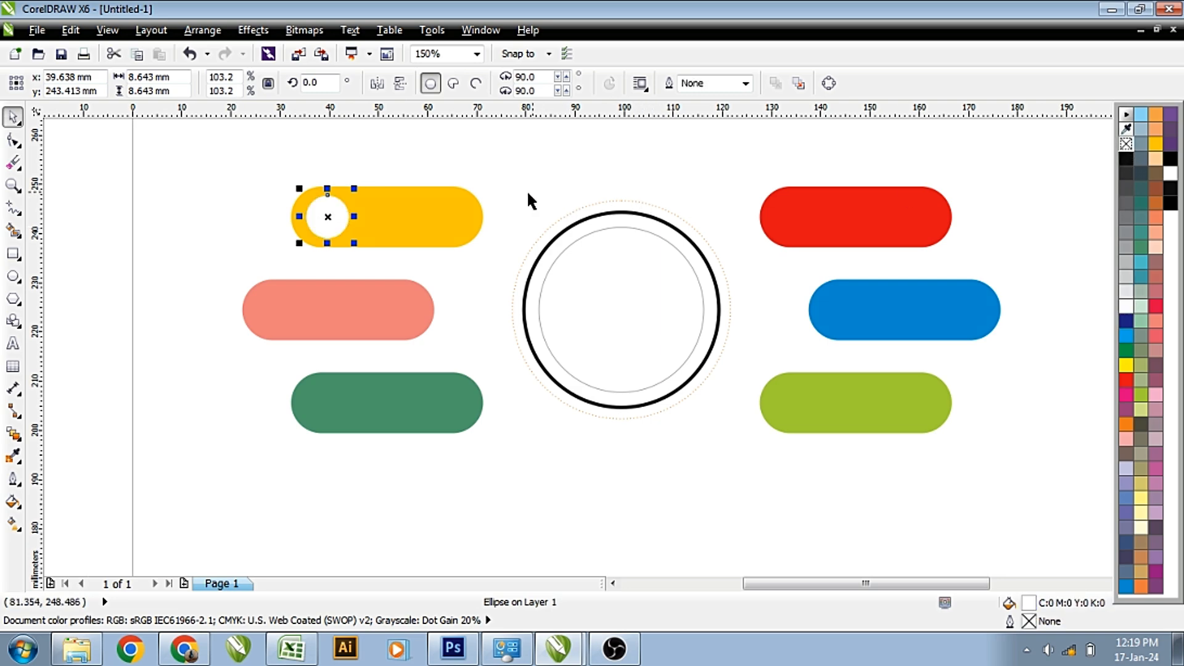
# Copy the white dot into the left ends of the salmon and green bars.
pyautogui.press('Escape')
pyautogui.click(326, 216)
pyautogui.scroll(2, 319, 215)
pyautogui.moveTo(328, 215); pyautogui.dragTo(218, 396)
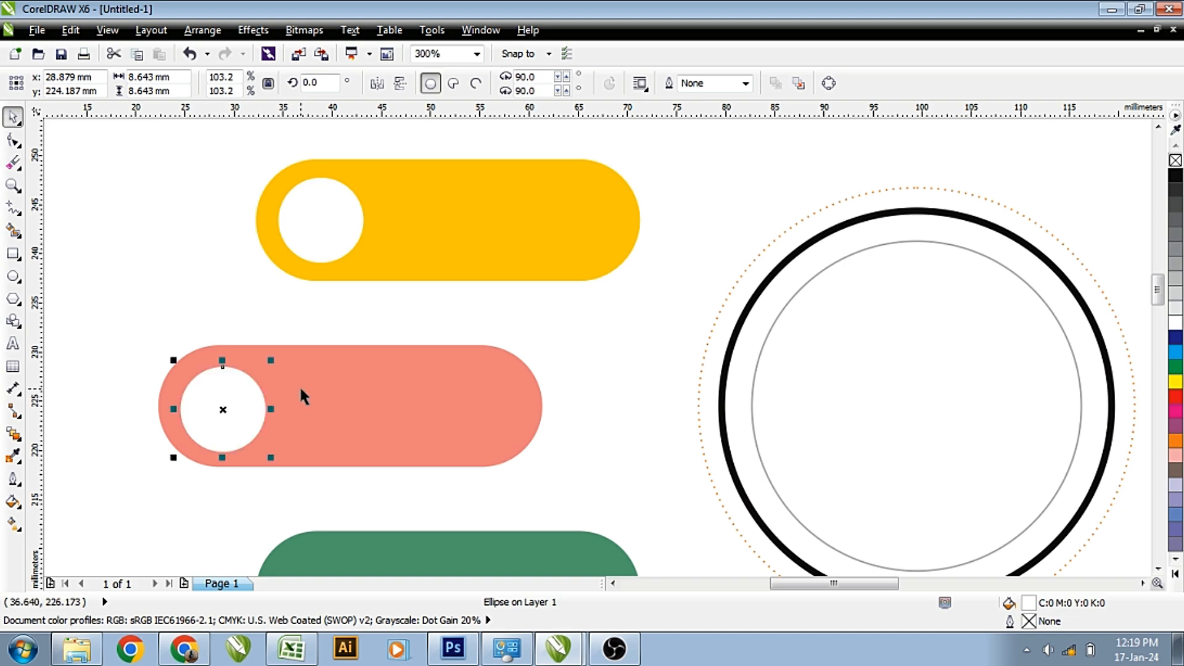
pyautogui.keyDown('shift'); pyautogui.click(299, 401); pyautogui.keyUp('shift')
pyautogui.press('Escape')
pyautogui.moveTo(332, 362); pyautogui.dragTo(333, 364)
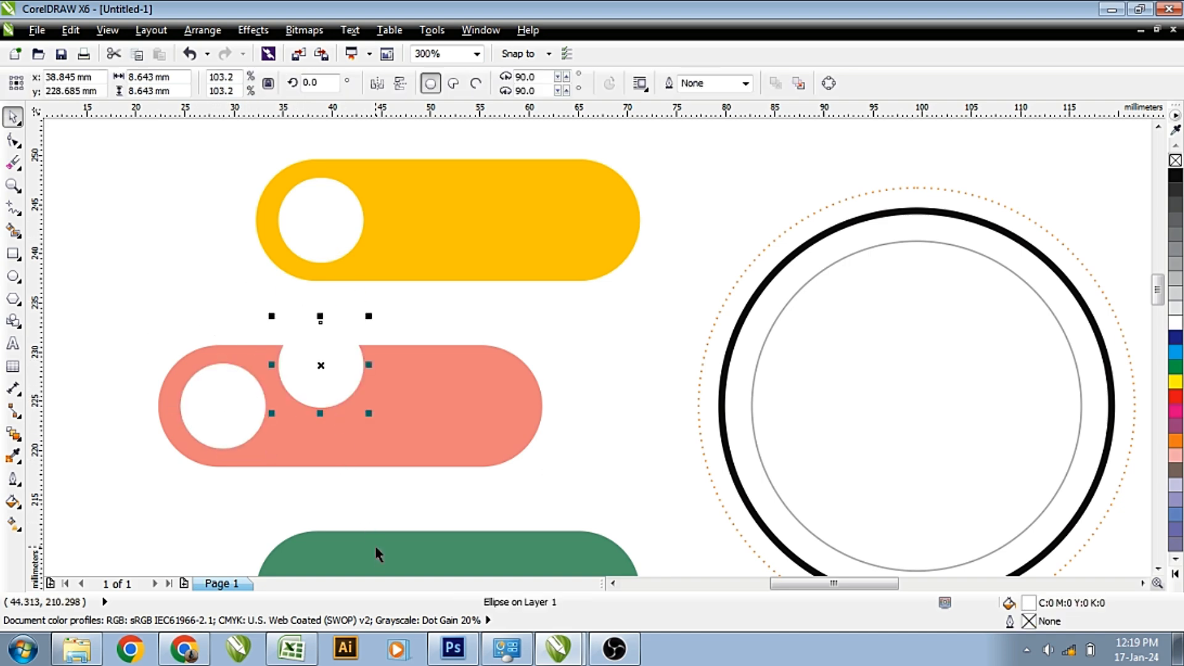
pyautogui.keyDown('shift'); pyautogui.click(372, 532); pyautogui.keyUp('shift')
pyautogui.scroll(-1, 374, 535)
# Copy the three left-bar dots to the right bars, mirrored to their outer right ends.
pyautogui.click(448, 327)
pyautogui.scroll(-1, 448, 327)
pyautogui.moveTo(325, 259); pyautogui.dragTo(753, 528)
pyautogui.click(290, 339)
pyautogui.keyDown('shift'); pyautogui.click(328, 269); pyautogui.keyUp('shift')
pyautogui.keyDown('shift'); pyautogui.click(322, 409); pyautogui.keyUp('shift')
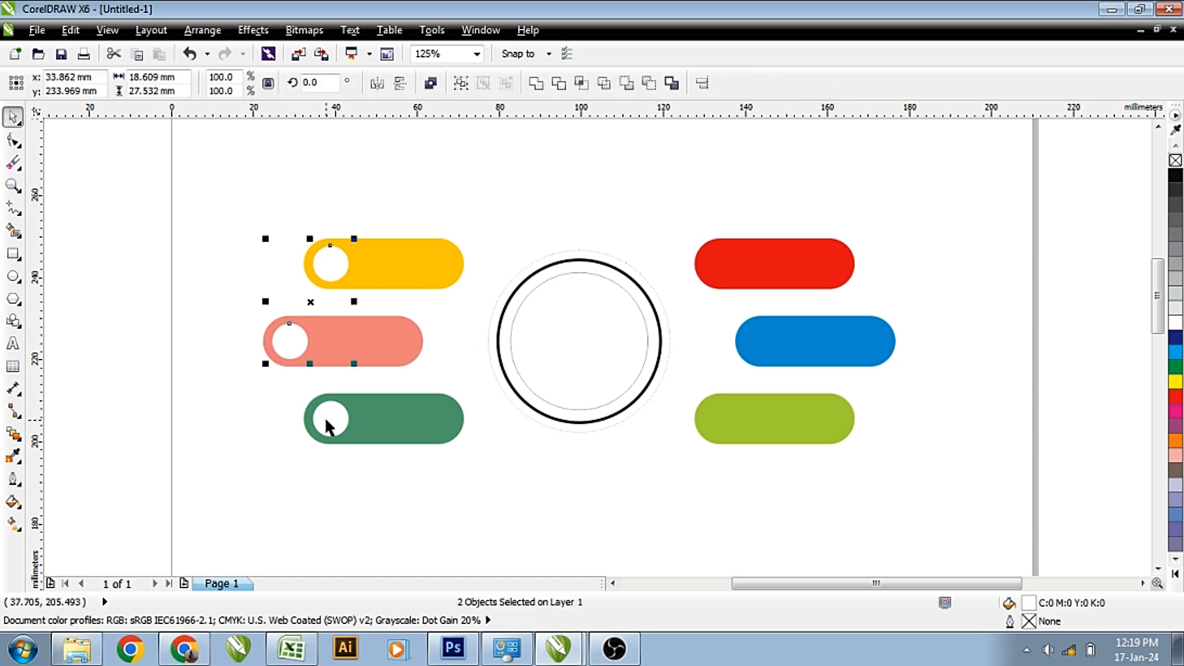
pyautogui.moveTo(287, 341); pyautogui.dragTo(870, 338)
pyautogui.click(377, 83)
pyautogui.scroll(4, 870, 338)
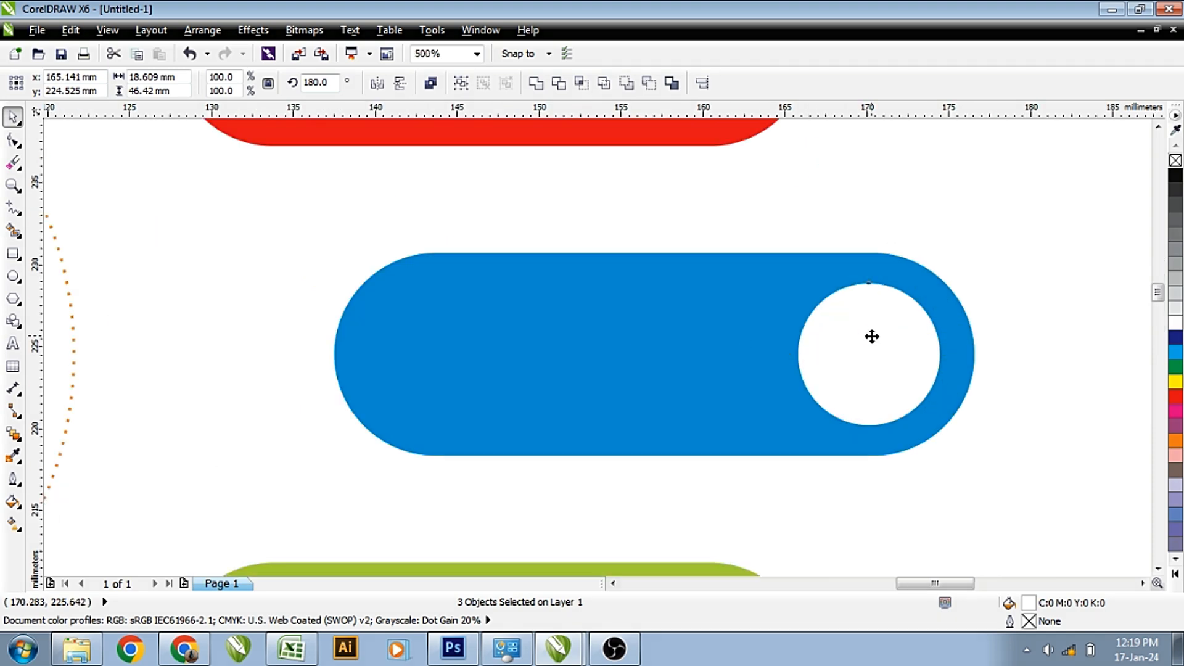
pyautogui.scroll(-4, 870, 338)
pyautogui.click(949, 265)
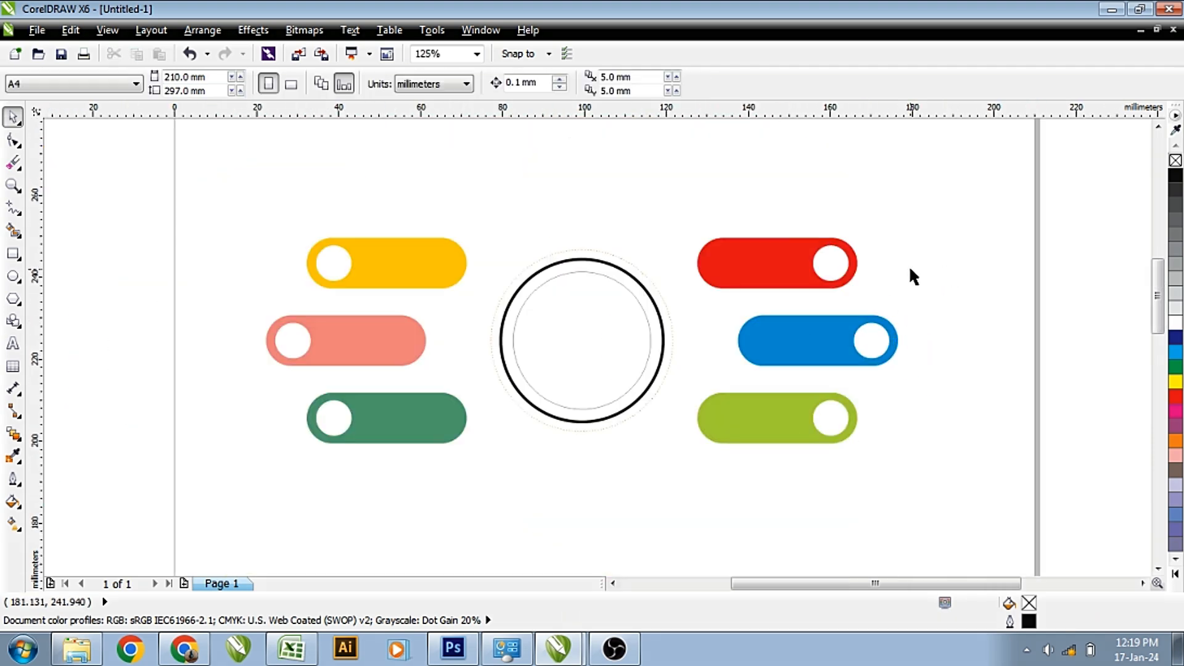
# Type 'INFOGRAPHIC DESIGN' in the centre circle on two centre-aligned lines.
pyautogui.click(12, 343)
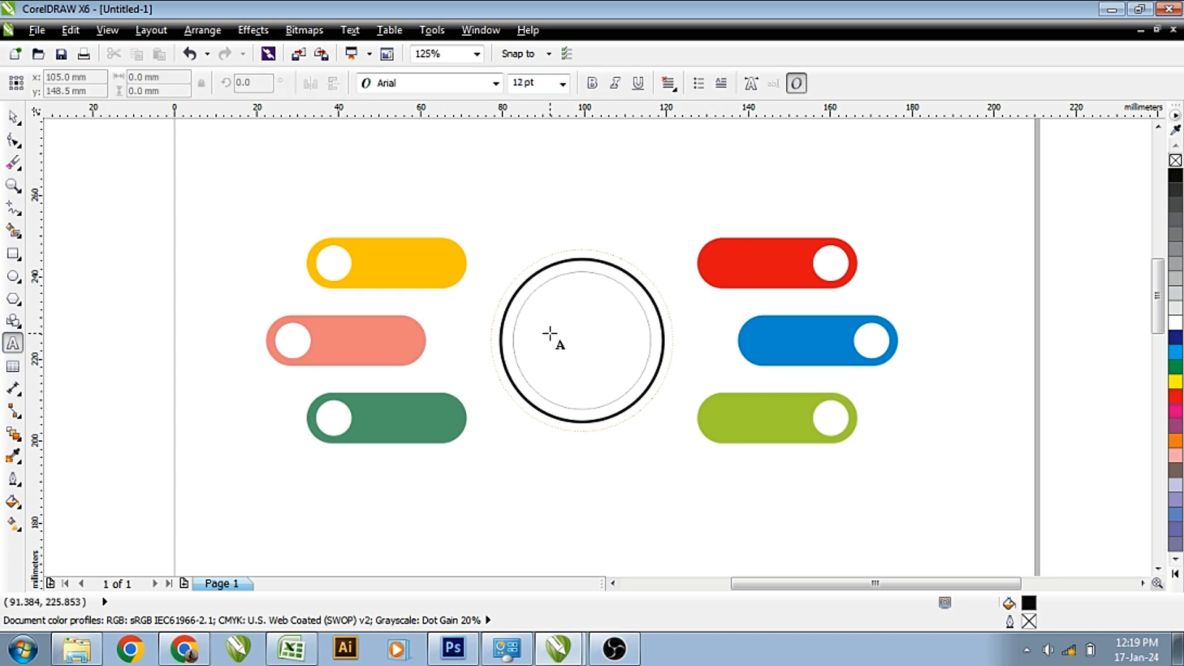
pyautogui.click(537, 337)
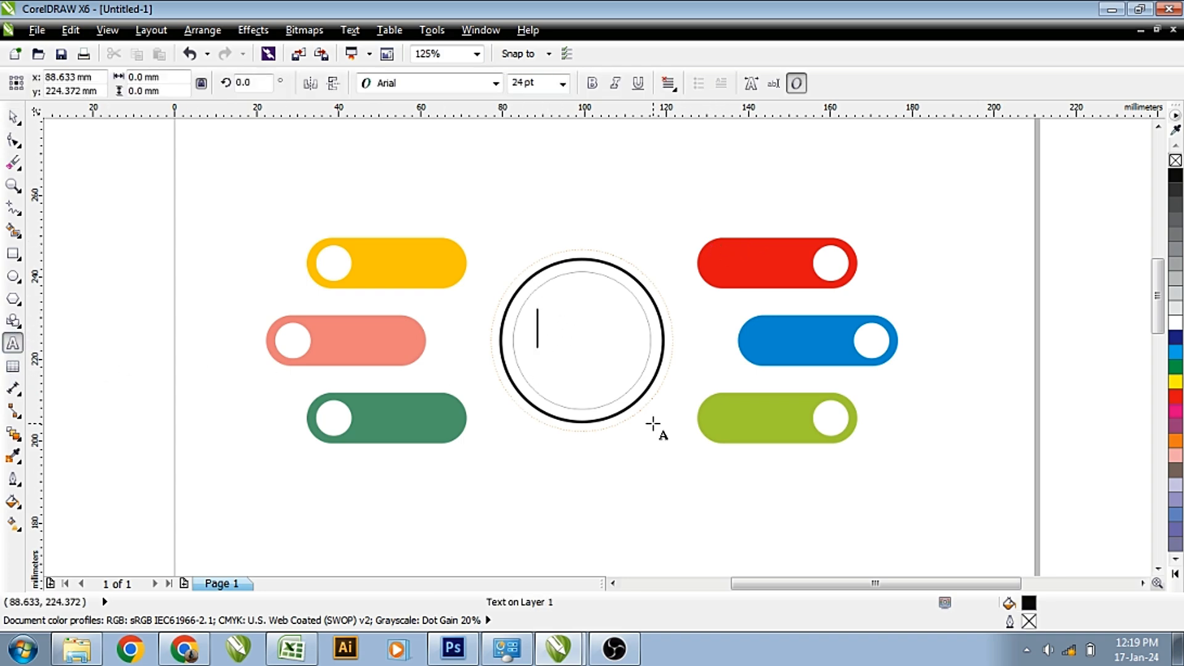
pyautogui.write('INFOGRAPHI')
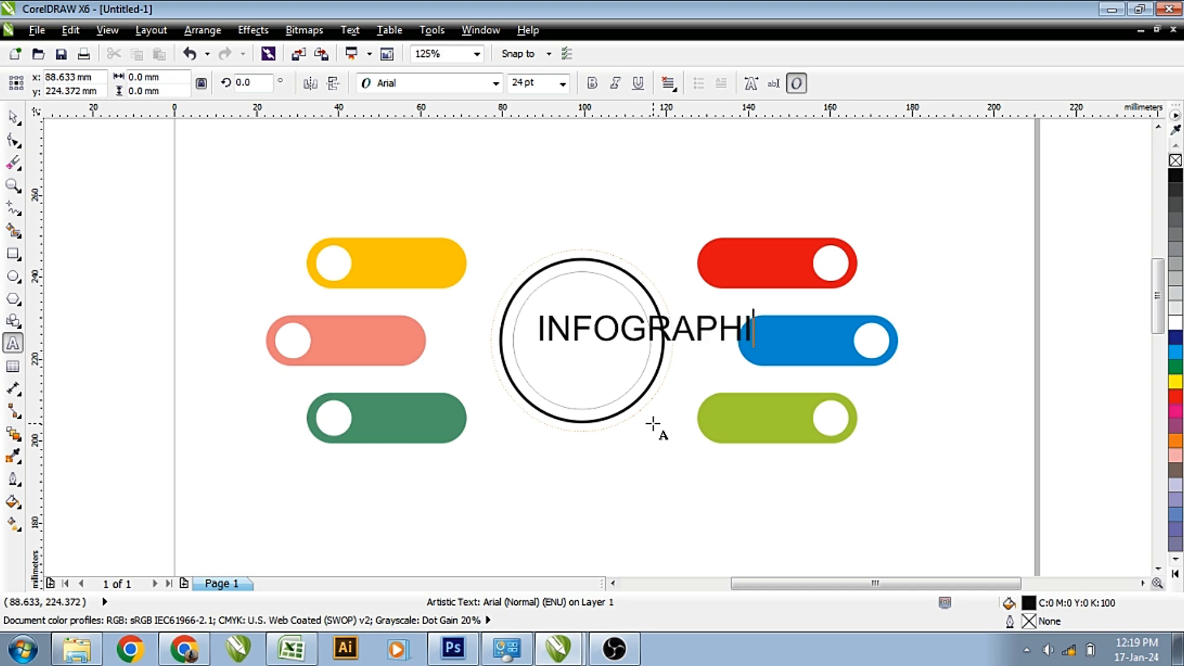
pyautogui.write('C DESIGN')
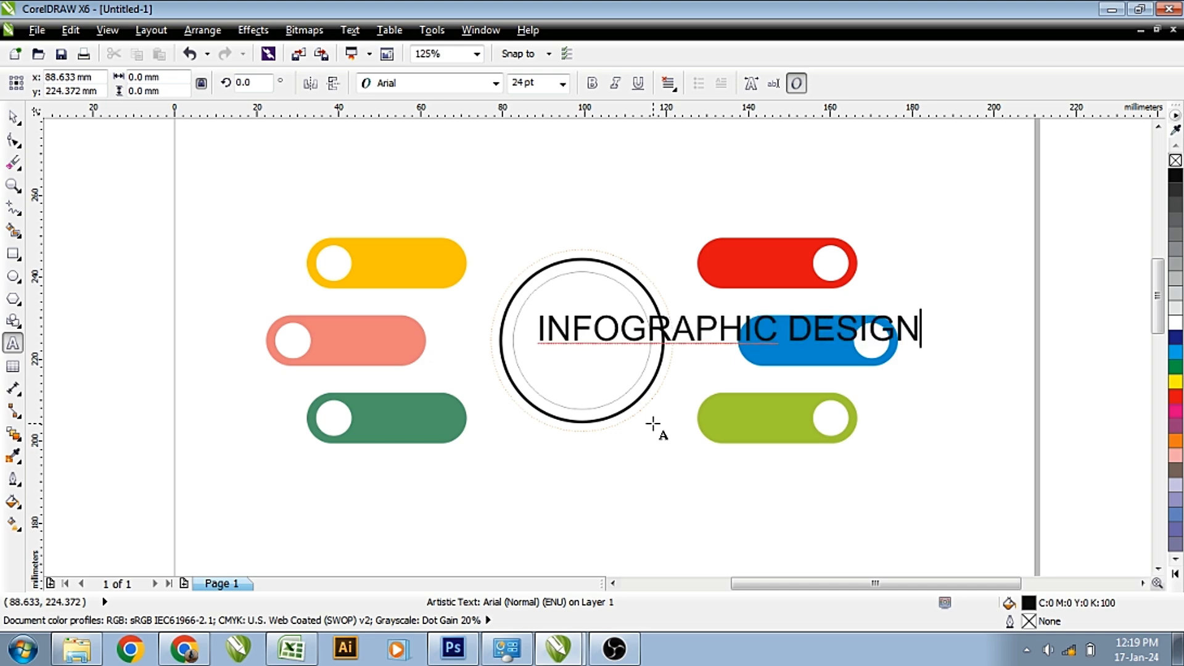
pyautogui.press('Return')
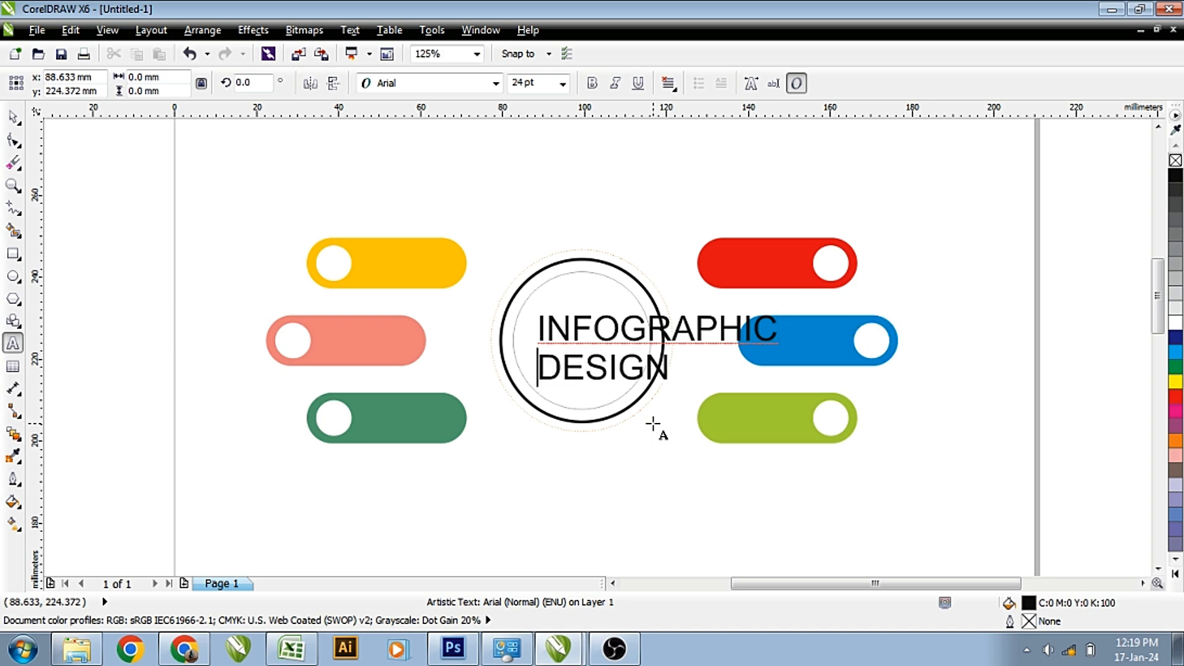
pyautogui.hotkey('ctrl', 'a')
pyautogui.hotkey('ctrl', 'e')
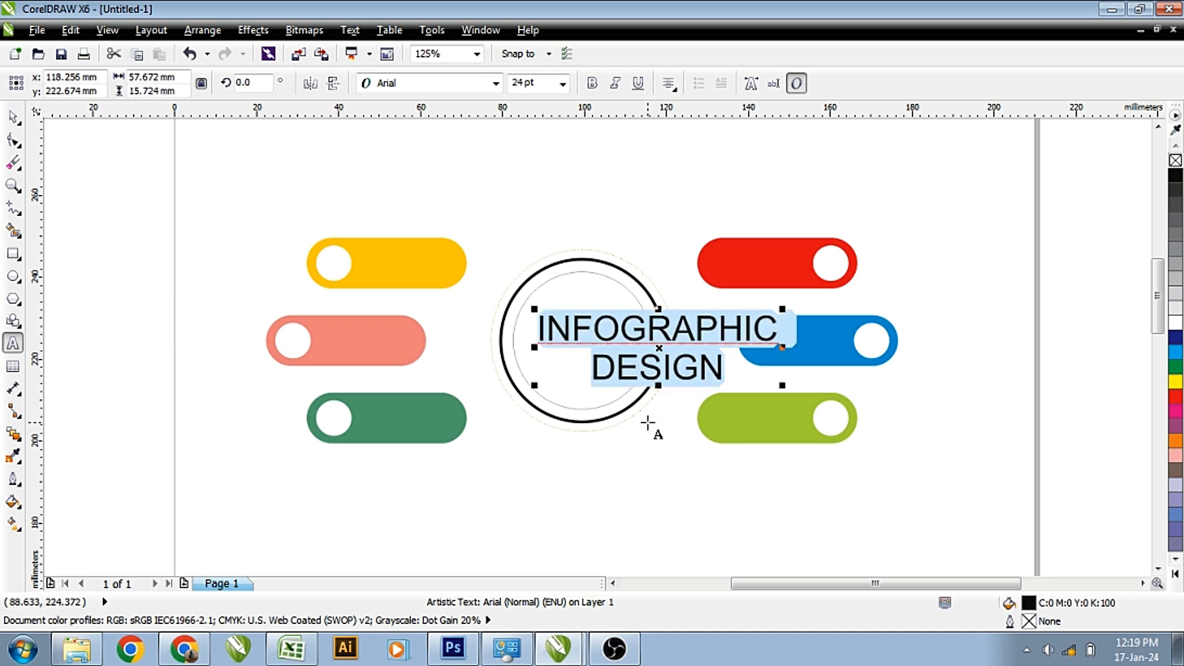
# Shrink the title to fit and centre it in the circle.
pyautogui.click(629, 336)
pyautogui.rightClick(627, 336)
pyautogui.press('Escape')
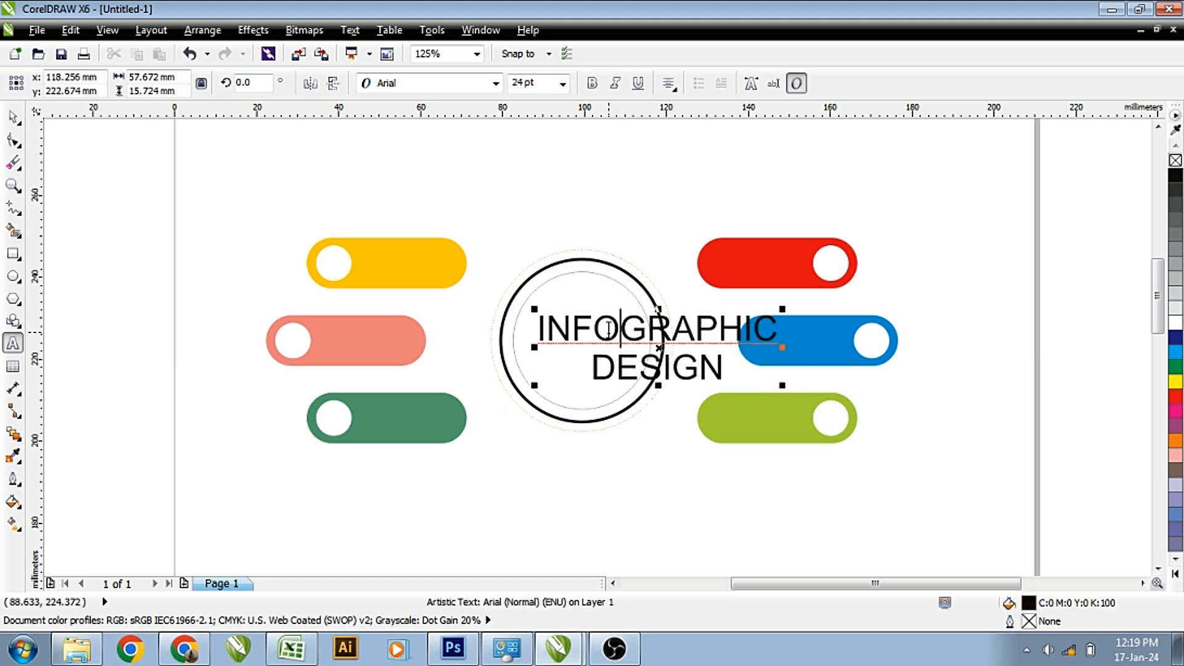
pyautogui.hotkey('ctrl', 'a')
pyautogui.hotkey('ctrl', 'space')
pyautogui.moveTo(782, 309); pyautogui.dragTo(725, 332)
pyautogui.keyDown('shift'); pyautogui.click(603, 309); pyautogui.keyUp('shift')
pyautogui.press('c')
pyautogui.press('e')
pyautogui.click(692, 327)
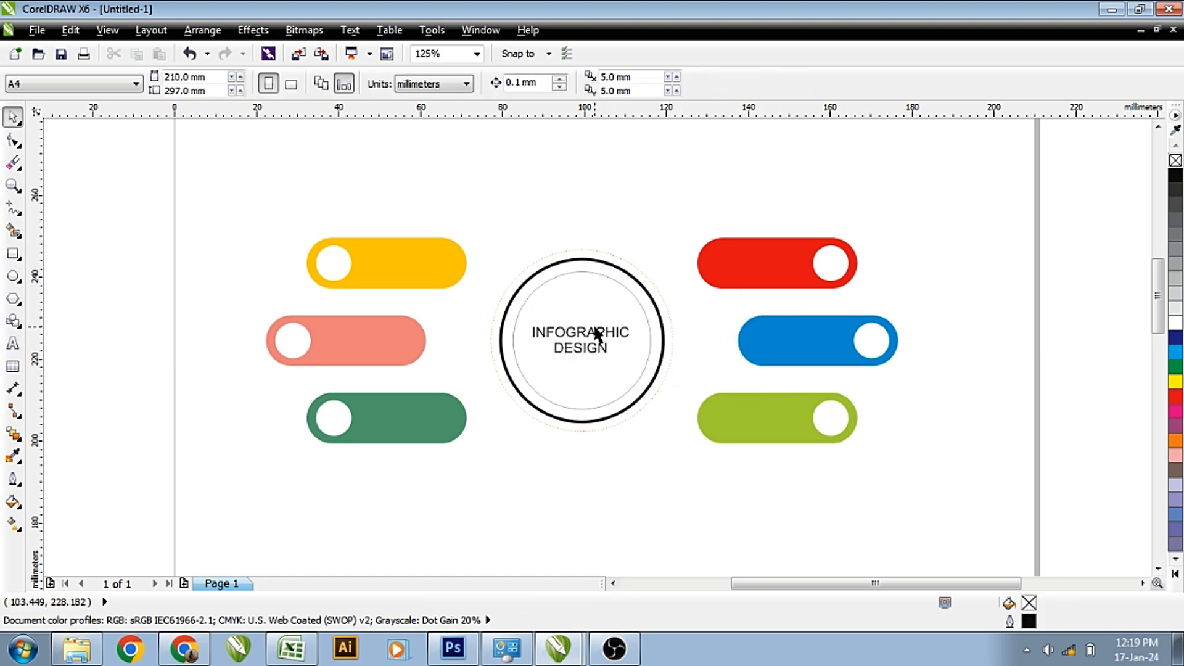
# Set the title font to Swiss921 BT, enlarge it to fill the circle, and recentre it.
pyautogui.click(581, 336)
pyautogui.click(460, 83)
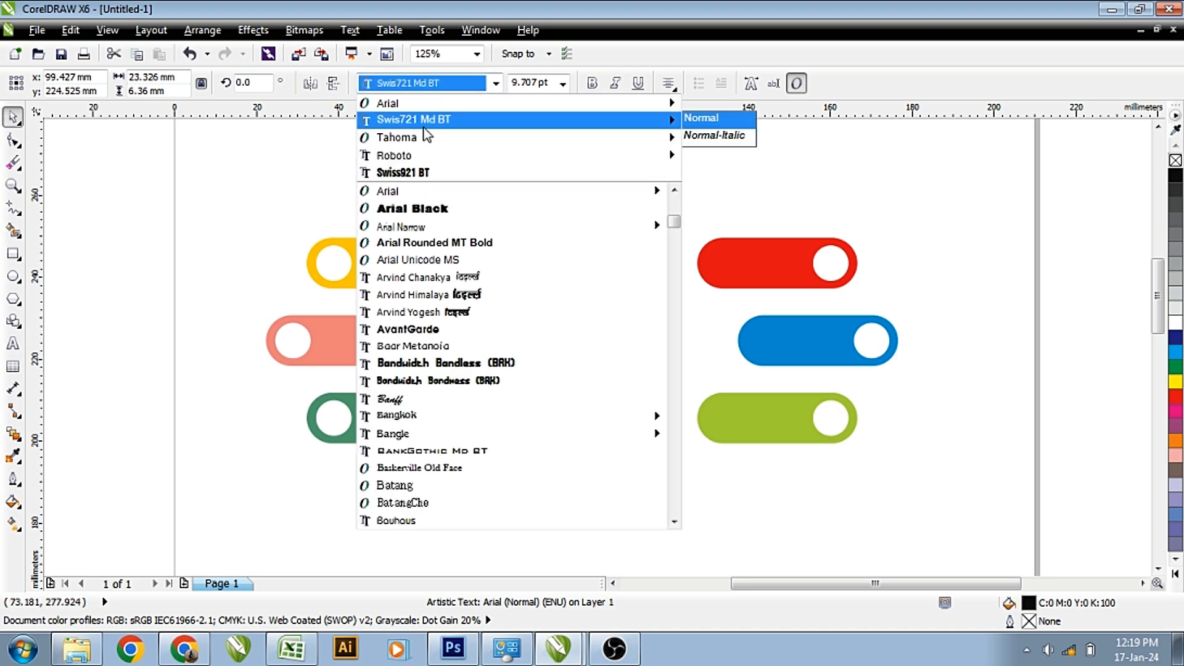
pyautogui.click(411, 172)
pyautogui.scroll(1, 625, 323)
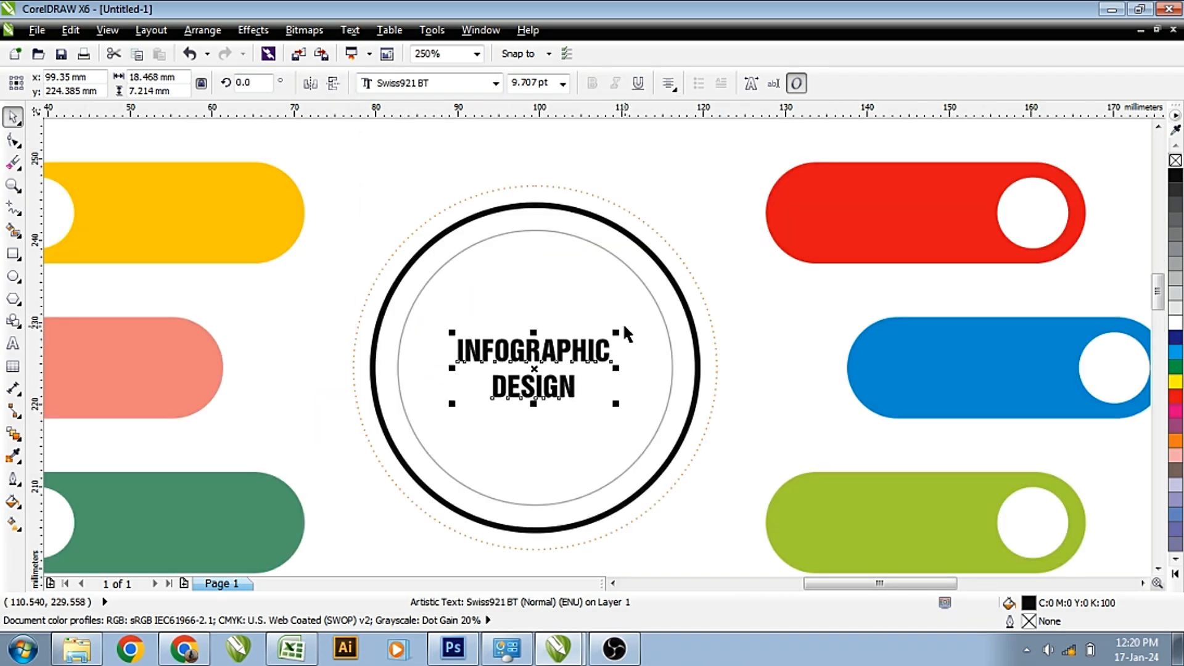
pyautogui.moveTo(617, 333); pyautogui.dragTo(665, 309)
pyautogui.keyDown('shift'); pyautogui.click(572, 283); pyautogui.keyUp('shift')
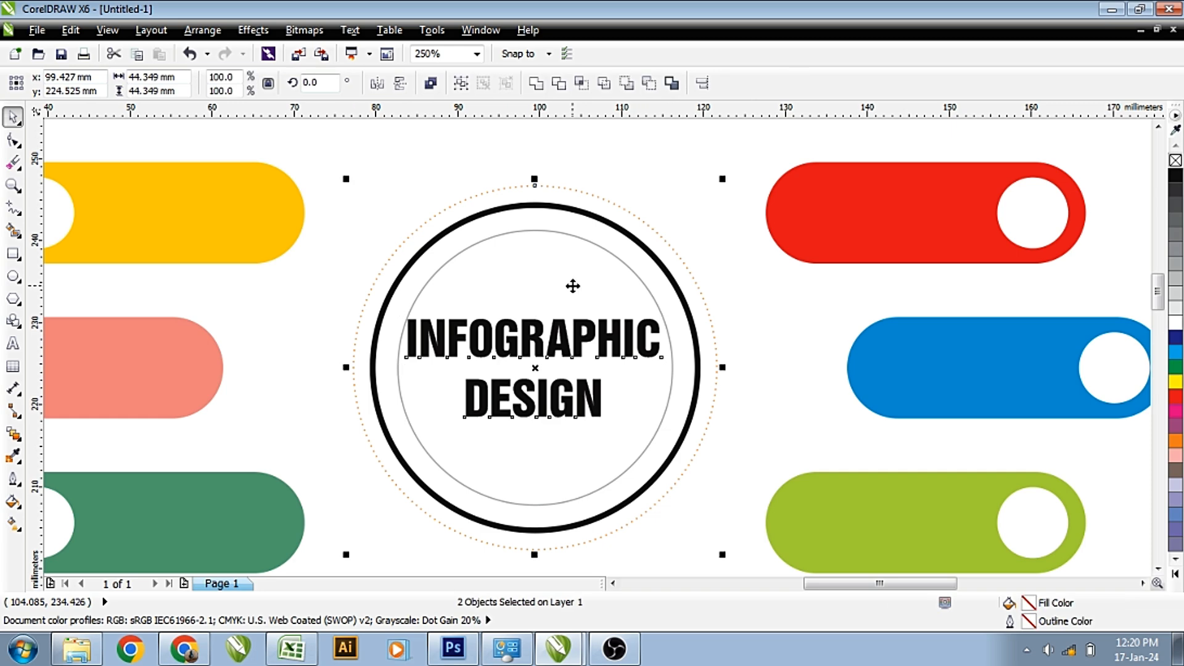
pyautogui.press('c')
pyautogui.press('e')
pyautogui.click(607, 331)
pyautogui.click(603, 326)
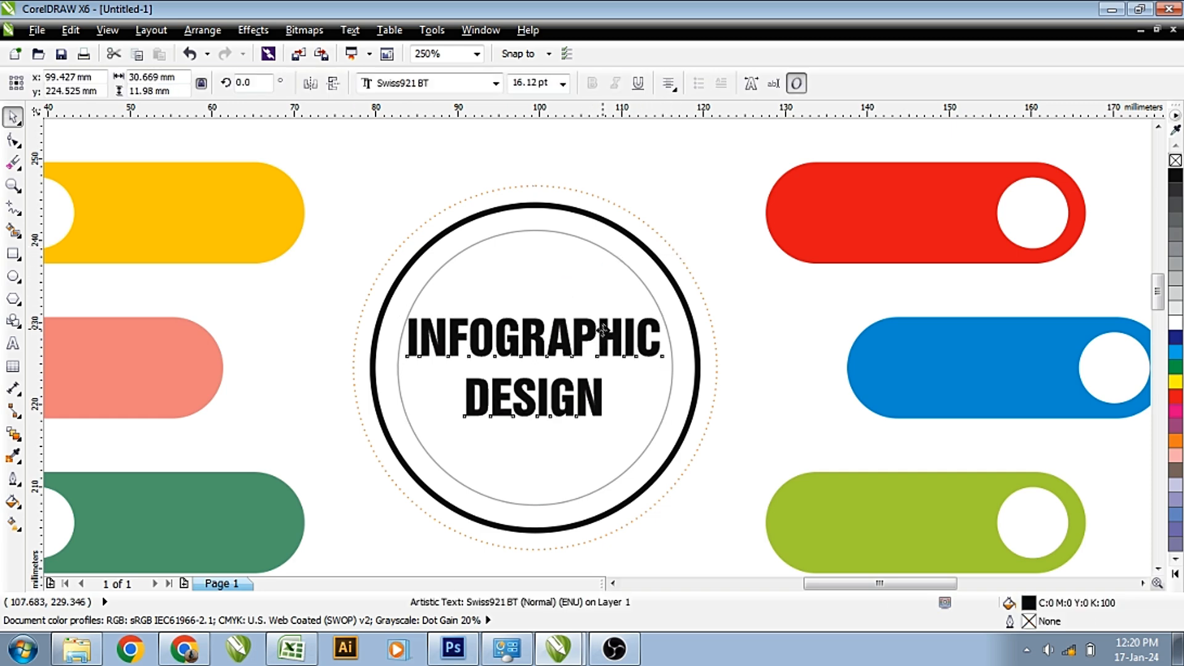
pyautogui.moveTo(603, 328); pyautogui.dragTo(603, 335)
# Add a third credit line reading 'Learning' plus the author's name under DESIGN.
pyautogui.doubleClick(577, 398)
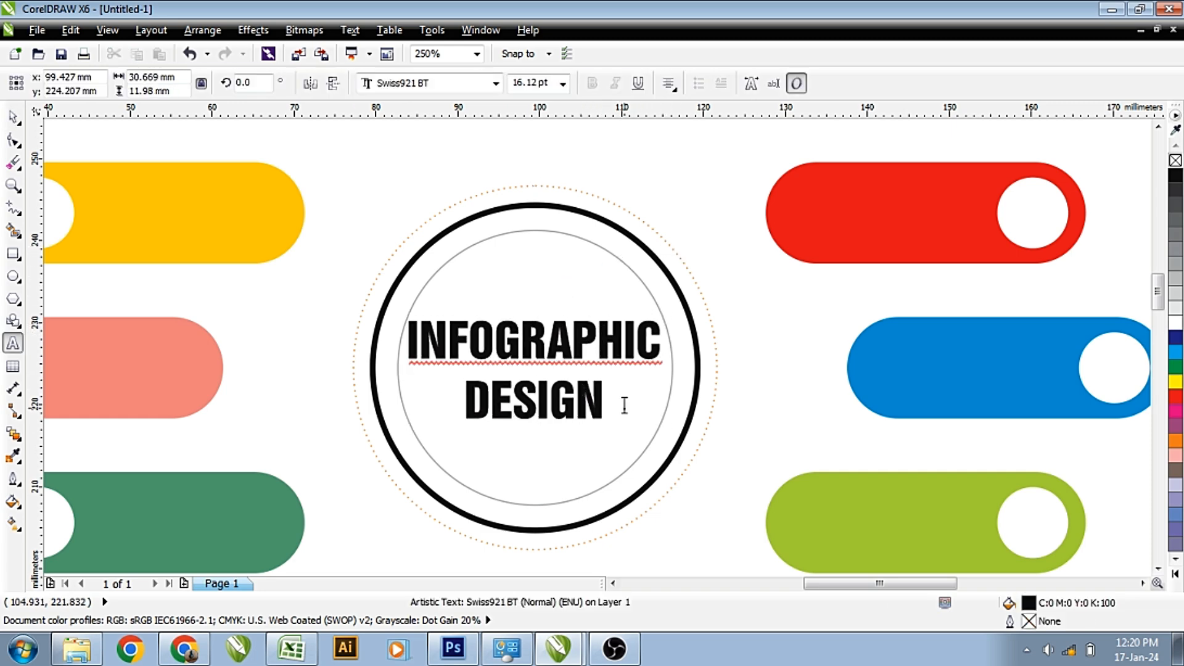
pyautogui.press('Return')
pyautogui.write('gd')
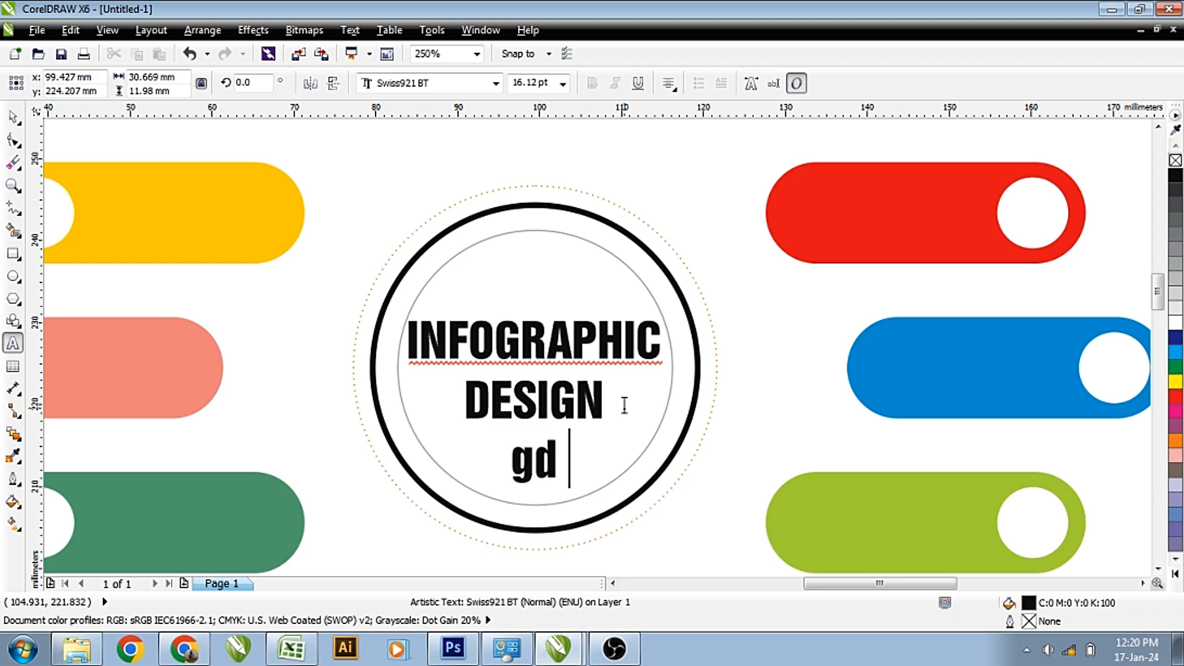
pyautogui.press('BackSpace')
pyautogui.press('BackSpace')
pyautogui.press('BackSpace')
pyautogui.press('Return')
pyautogui.write('GD')
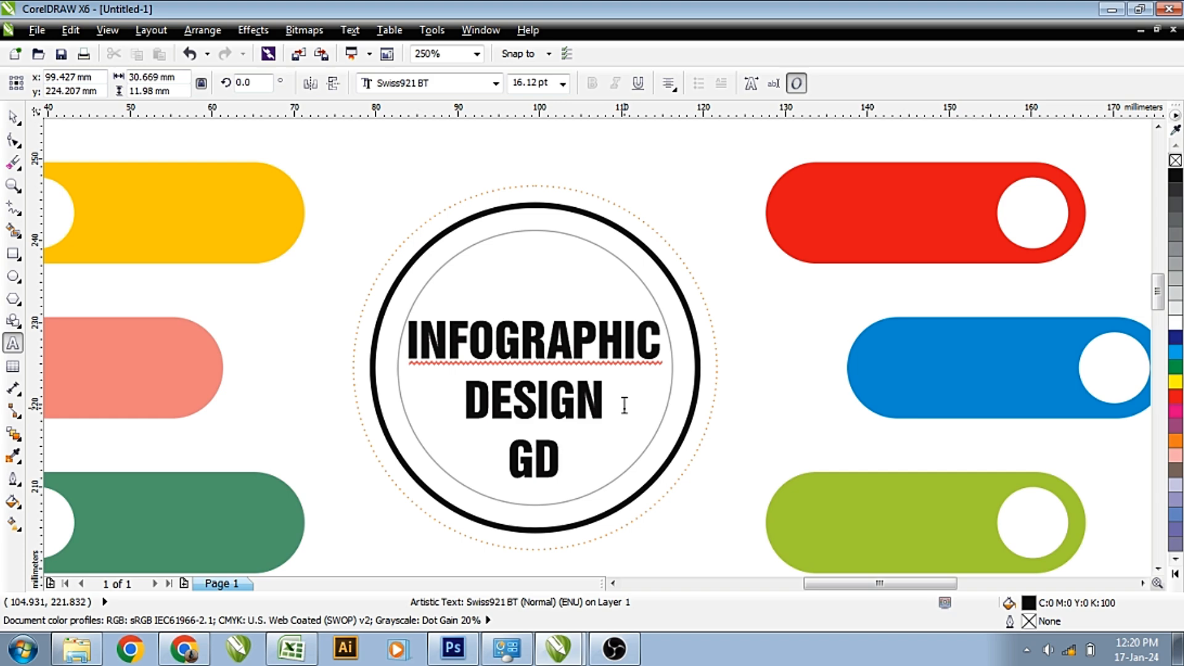
pyautogui.write(' I')
pyautogui.press('BackSpace')
pyautogui.write('Learning Sus')
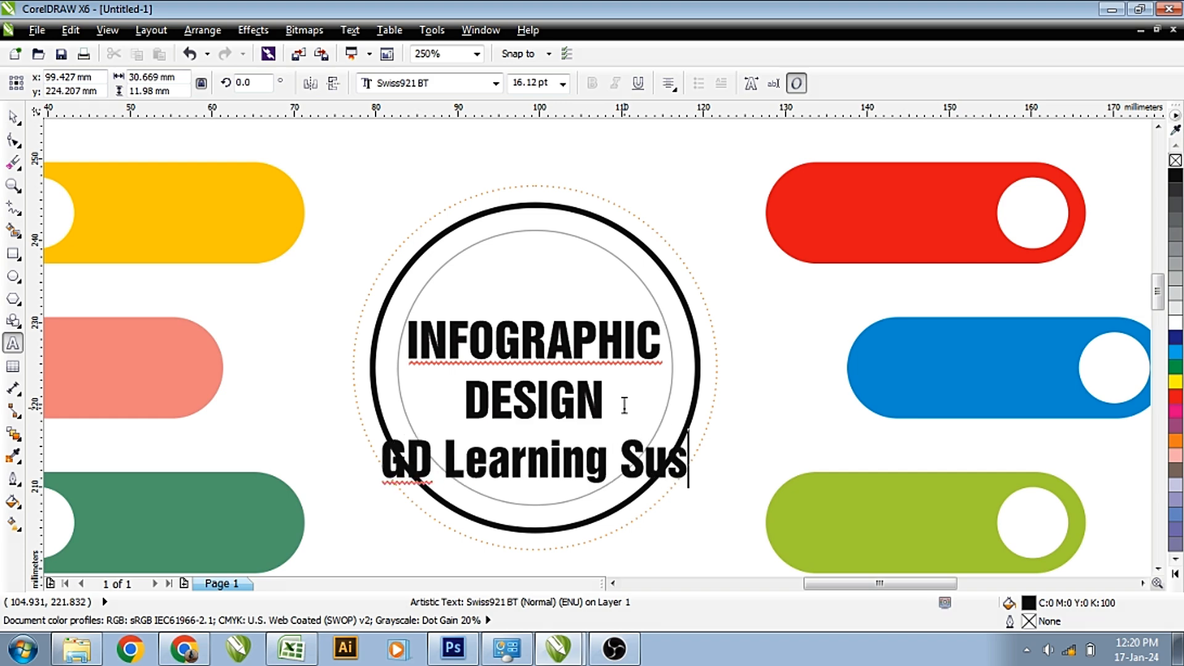
pyautogui.write('hil Tyagi')
pyautogui.press('Left')
pyautogui.press('Left')
pyautogui.press('Left')
pyautogui.press('Left')
pyautogui.press('Left')
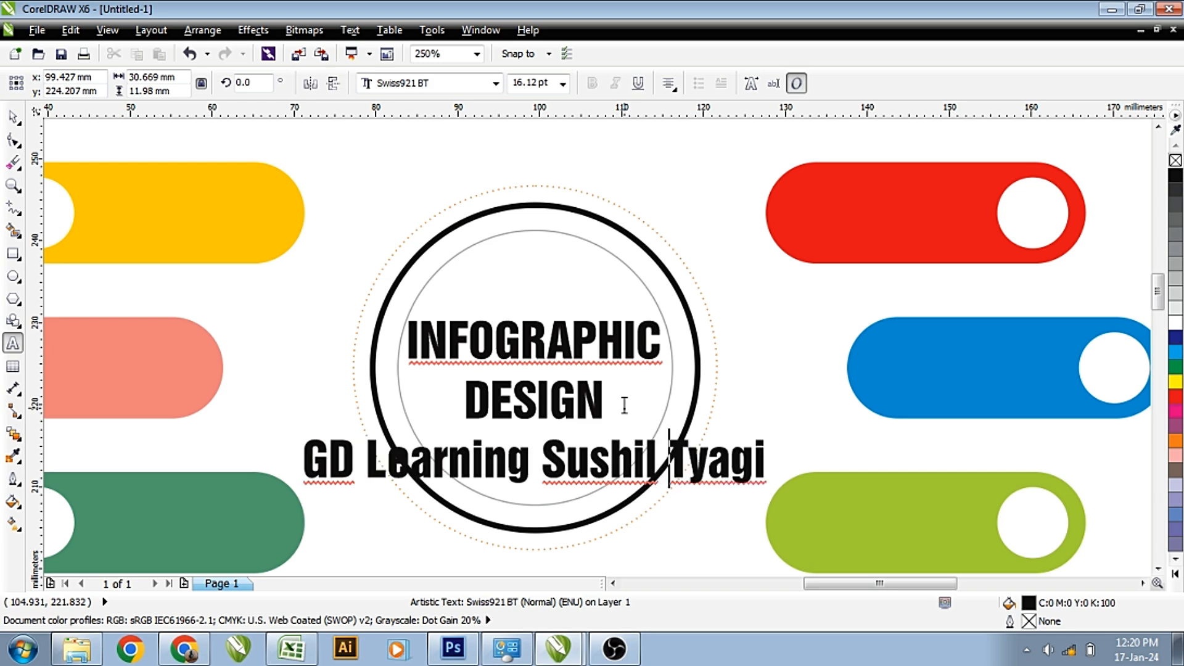
pyautogui.press('Home')
pyautogui.hotkey('shift', 'End')
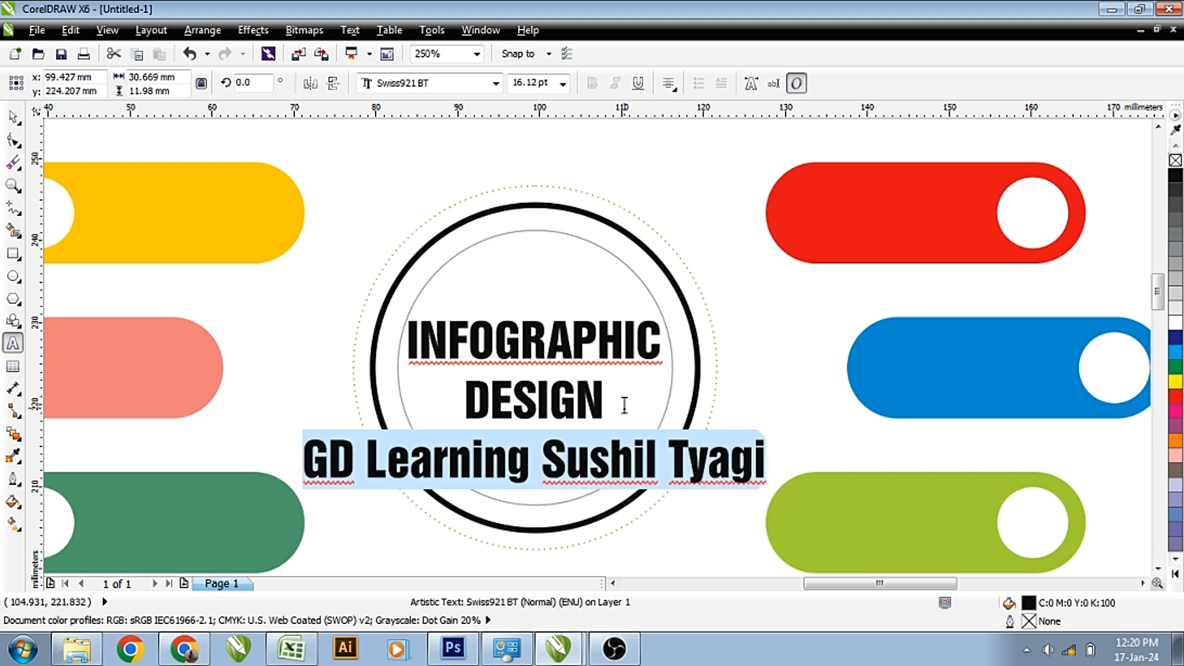
# Set the credit line's font size to 8 pt.
pyautogui.click(521, 82)
pyautogui.write('1')
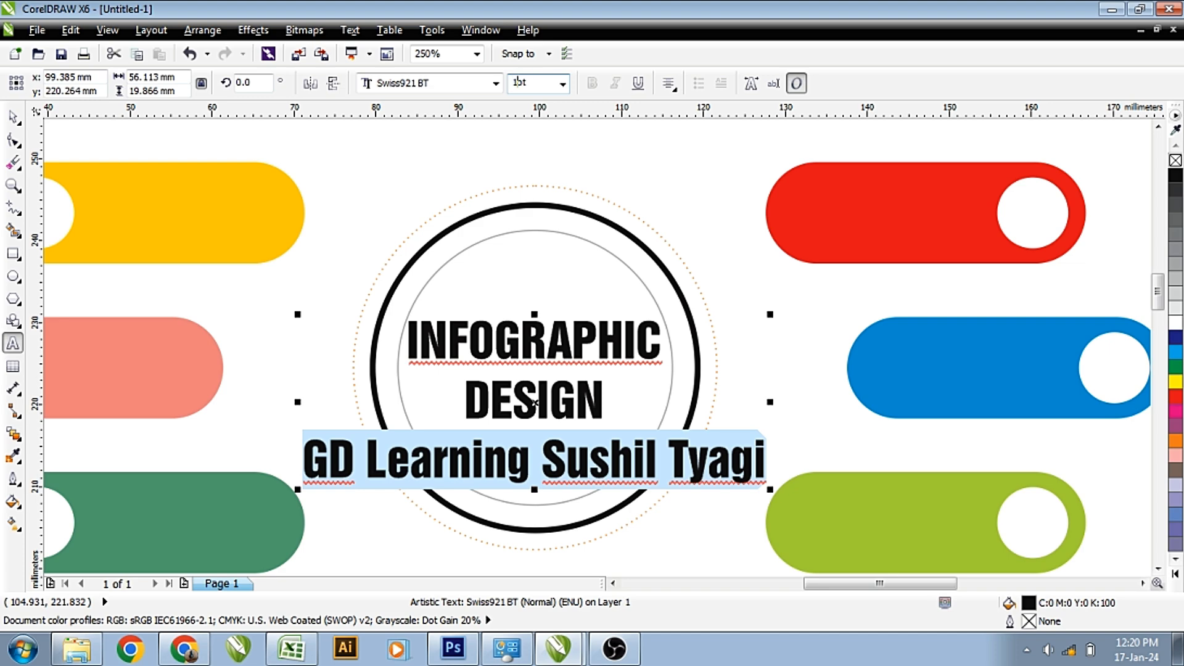
pyautogui.write('0')
pyautogui.press('Return')
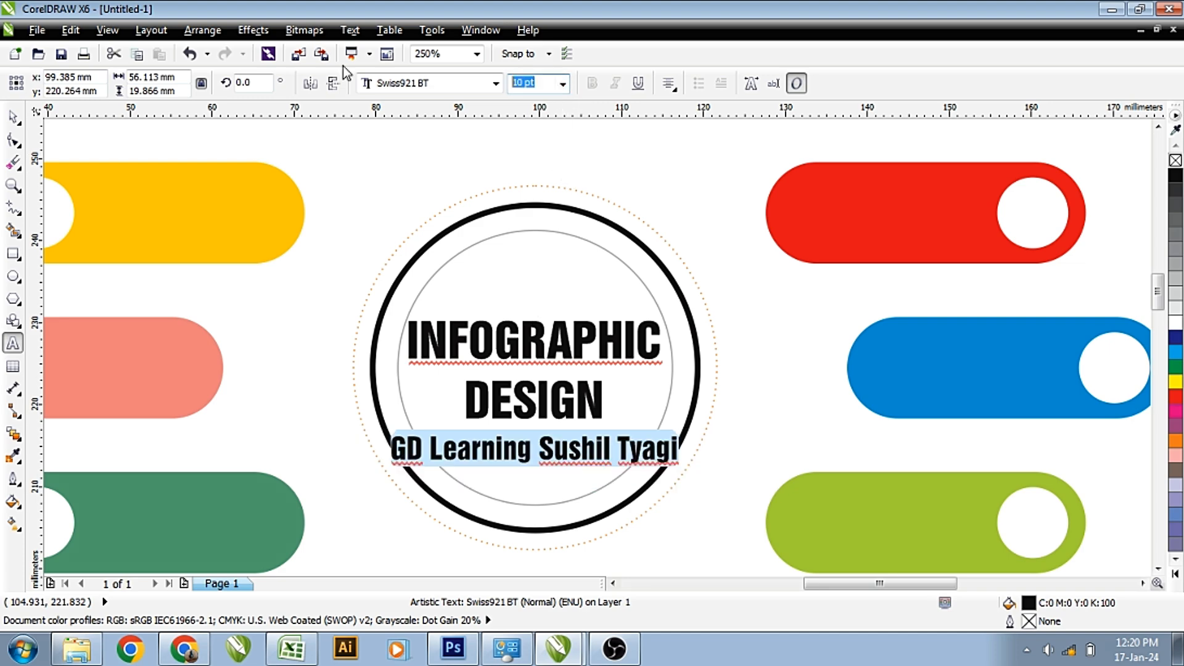
pyautogui.write('8')
pyautogui.press('Return')
# Shrink the title block, centre it in the circle, and colour it navy blue.
pyautogui.hotkey('ctrl', 'space')
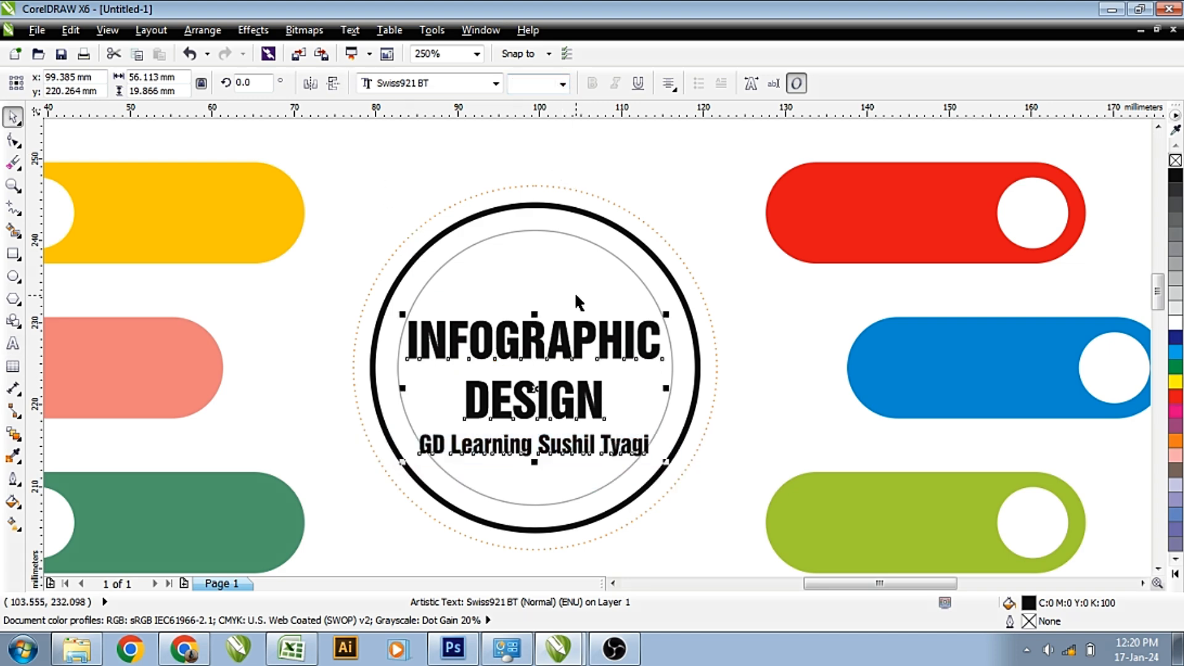
pyautogui.moveTo(661, 310); pyautogui.dragTo(651, 314)
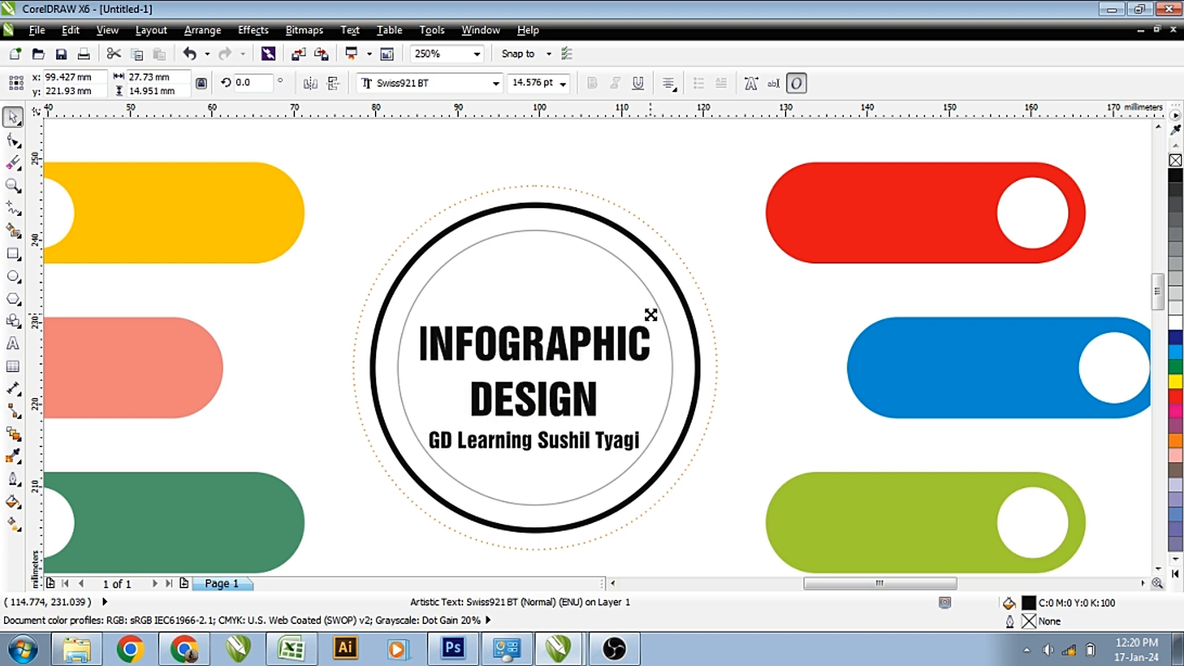
pyautogui.keyDown('shift'); pyautogui.click(574, 282); pyautogui.keyUp('shift')
pyautogui.press('e')
pyautogui.click(776, 345)
pyautogui.click(595, 341)
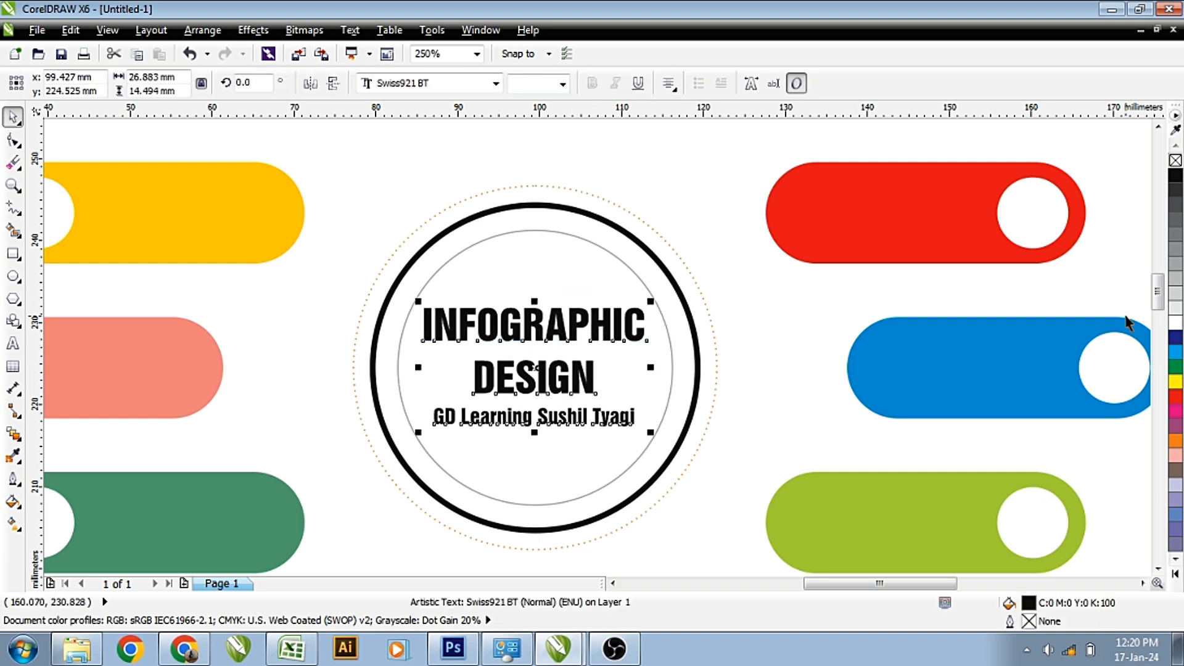
pyautogui.click(1176, 337)
pyautogui.scroll(-1, 780, 370)
pyautogui.press('Escape')
pyautogui.scroll(-1, 754, 217)
pyautogui.moveTo(527, 193); pyautogui.dragTo(821, 358)
pyautogui.moveTo(140, 164); pyautogui.dragTo(985, 502)
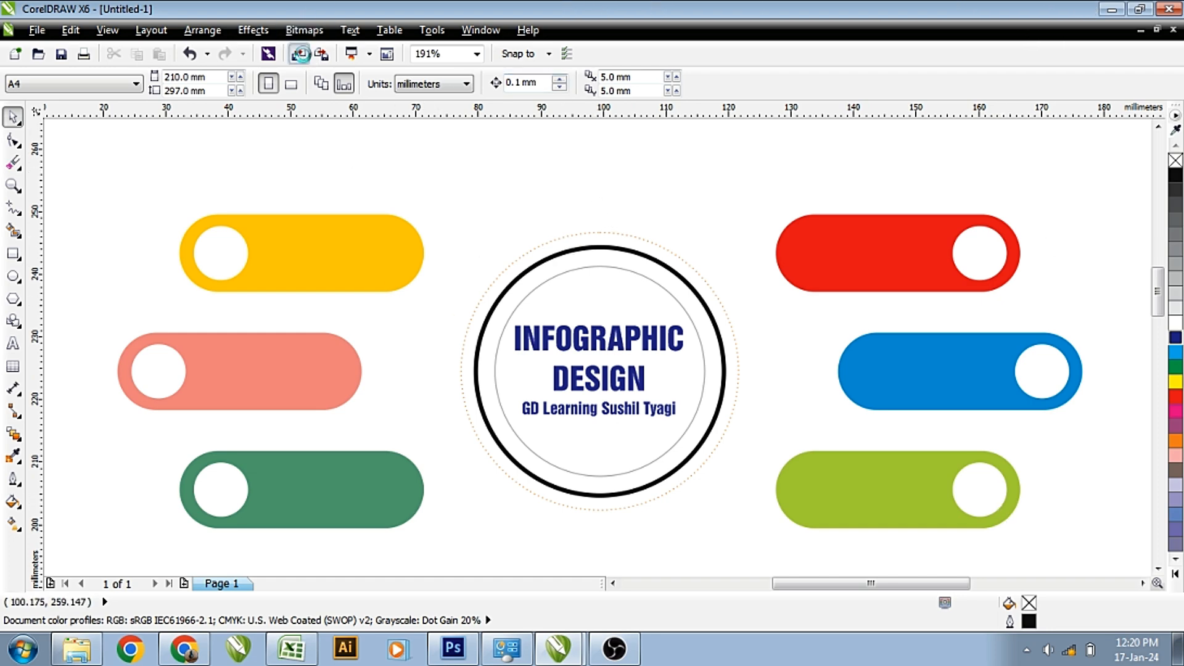
pyautogui.click(299, 54)
# Import Icons-0001.cdr from the Desktop and place the icons beside the right bars.
pyautogui.click(191, 155)
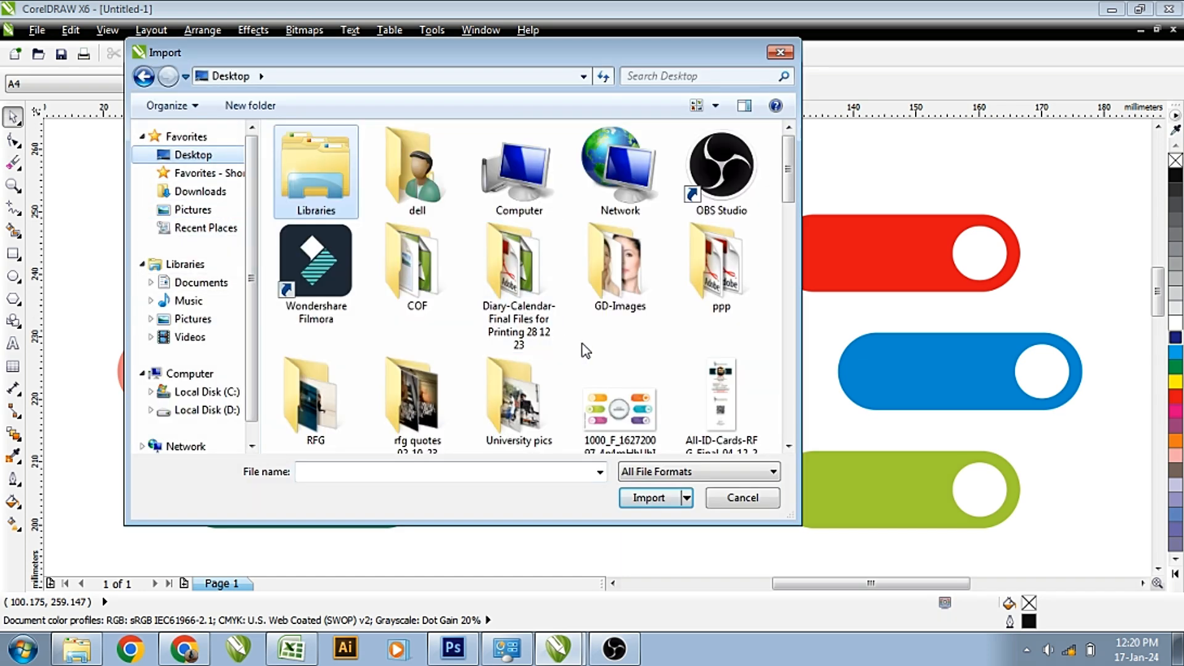
pyautogui.click(656, 381)
pyautogui.scroll(-5, 649, 378)
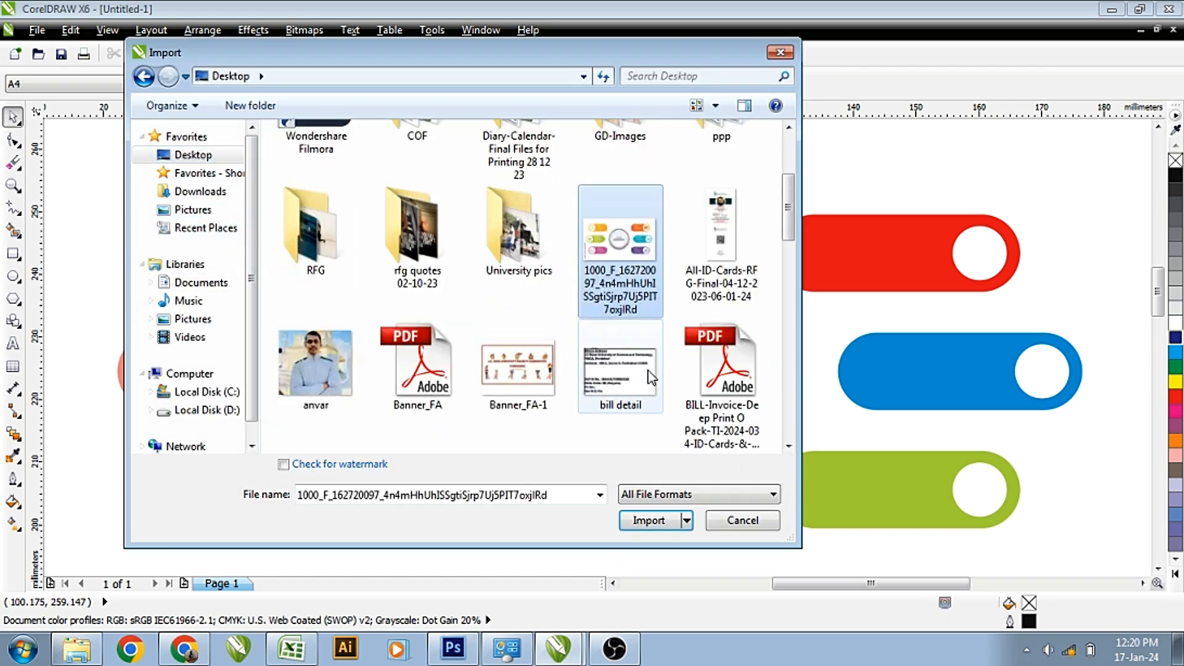
pyautogui.scroll(-5, 649, 378)
pyautogui.doubleClick(519, 235)
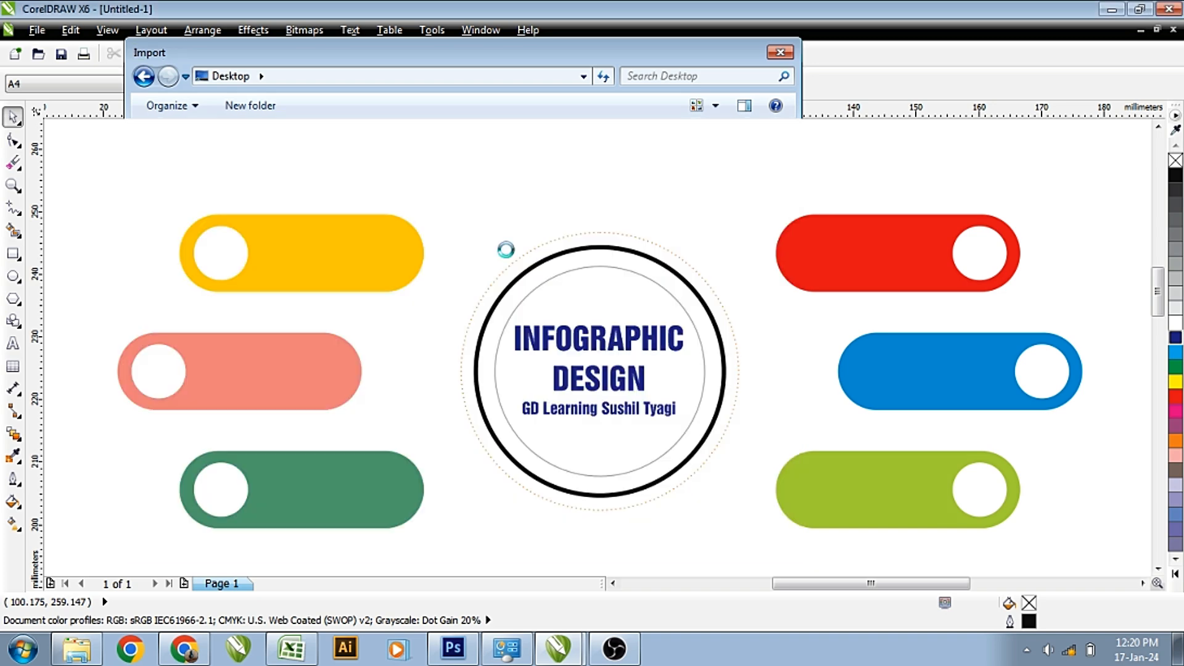
pyautogui.scroll(-2, 507, 250)
pyautogui.moveTo(820, 179); pyautogui.dragTo(926, 364)
pyautogui.click(894, 377)
pyautogui.click(875, 233)
# Move the house icon into the yellow bar's dot and the location pin into the pink bar's dot.
pyautogui.click(591, 174)
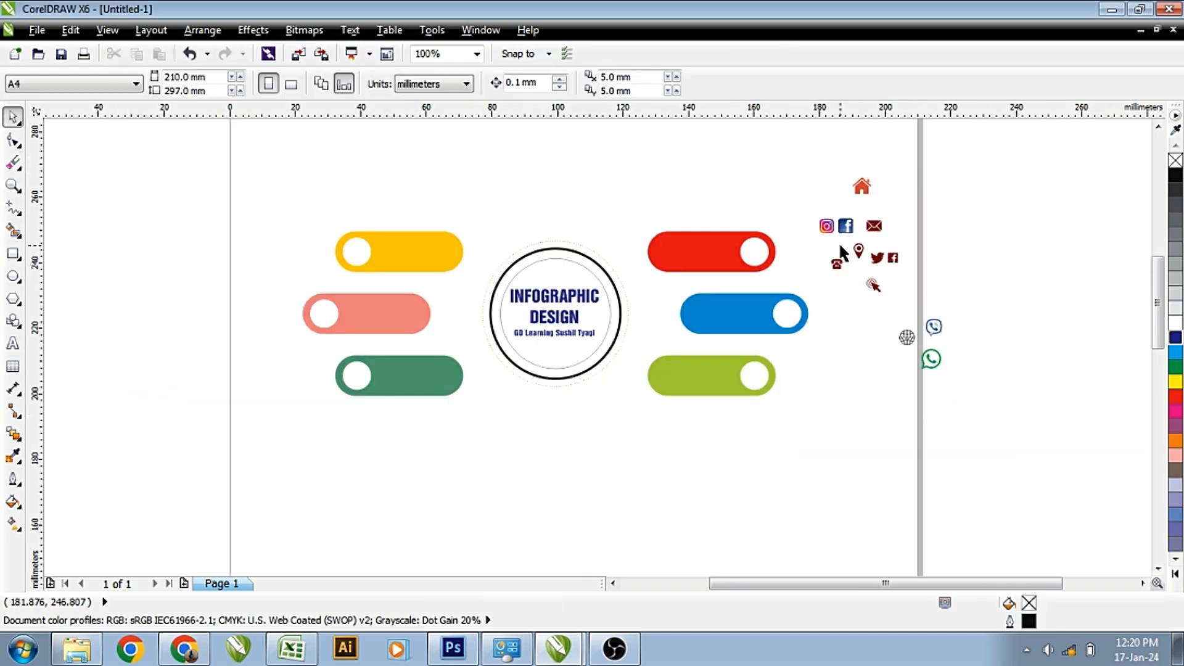
pyautogui.moveTo(863, 196); pyautogui.dragTo(358, 249)
pyautogui.click(450, 191)
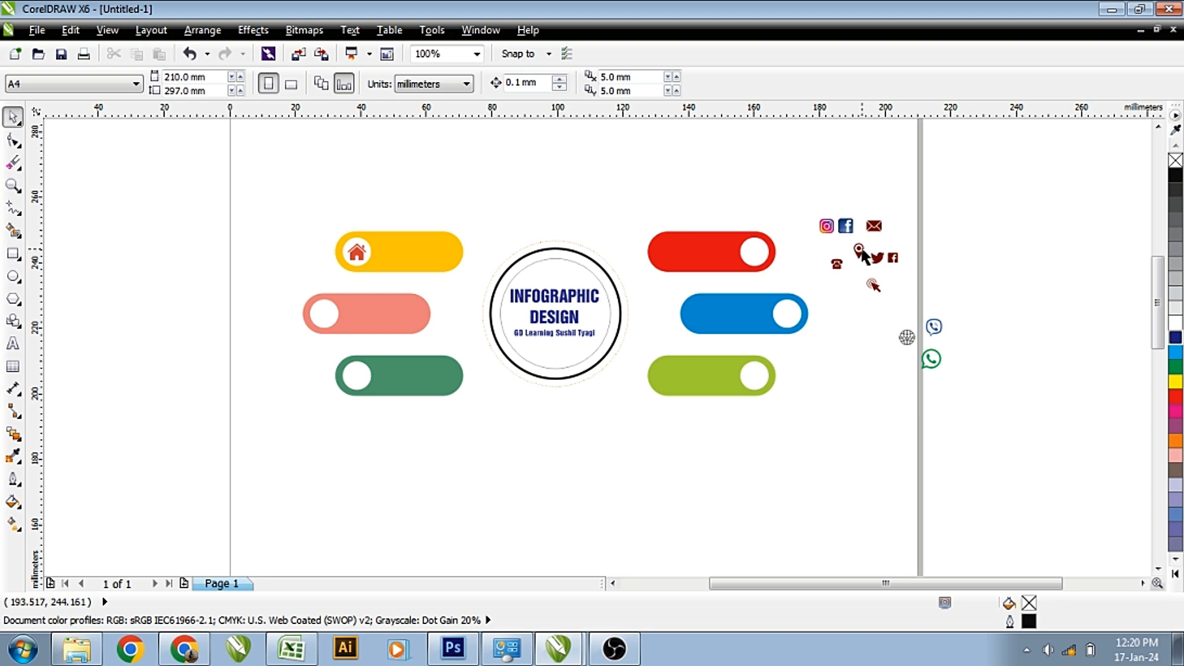
pyautogui.click(874, 227)
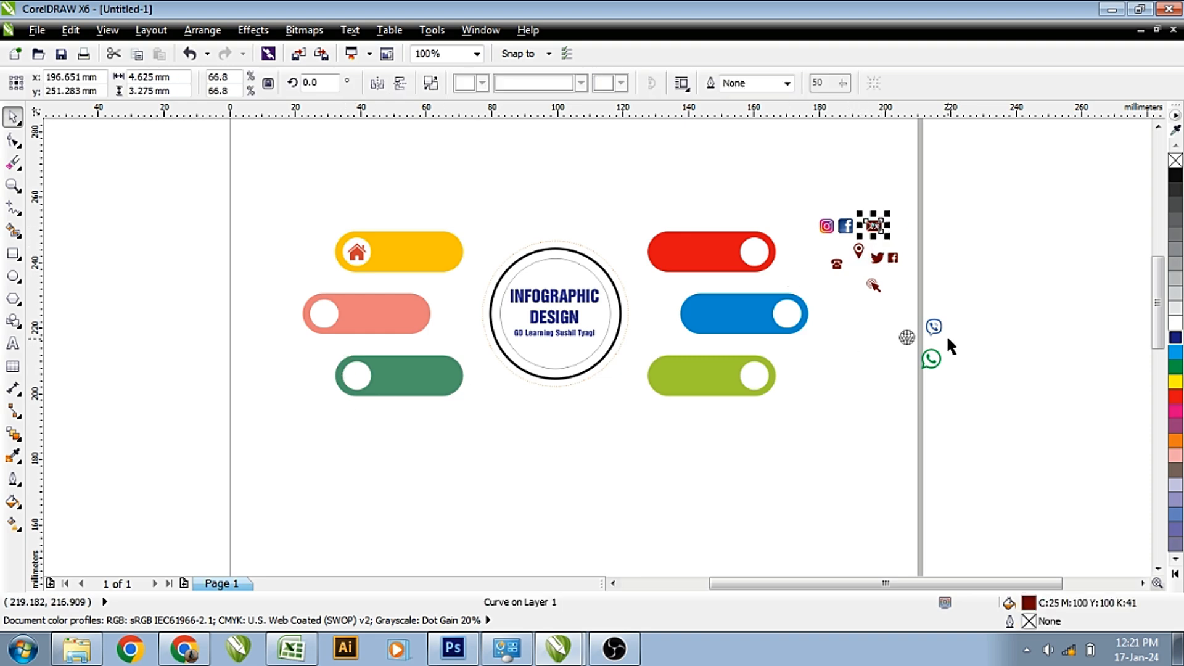
pyautogui.click(859, 251)
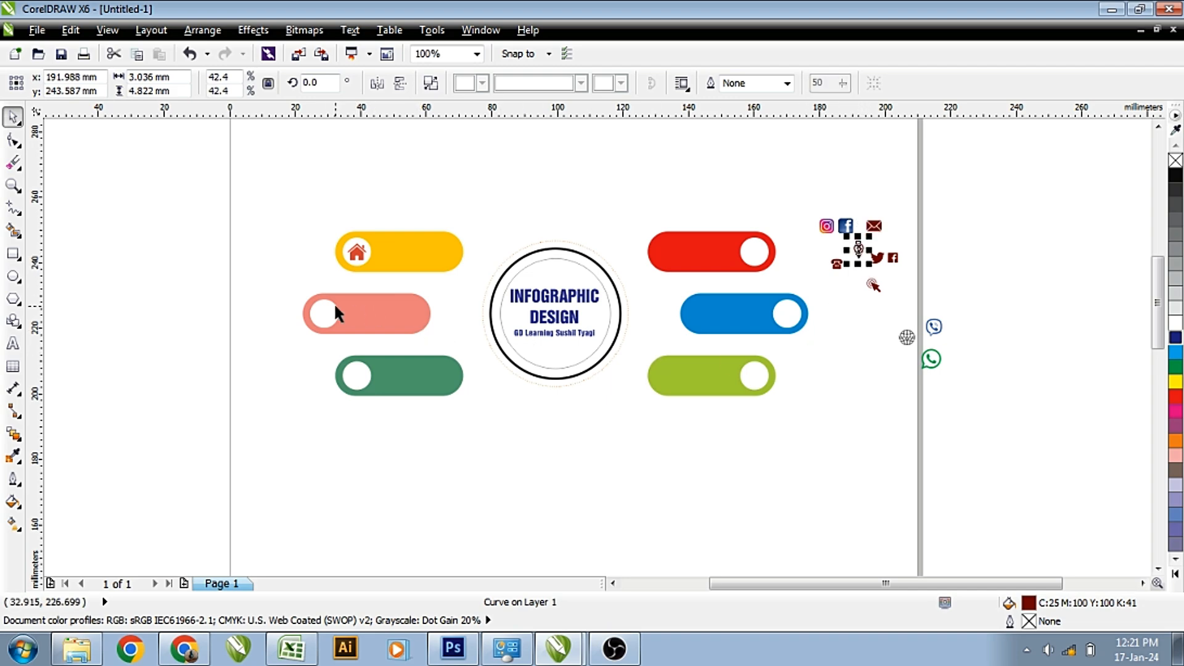
pyautogui.moveTo(358, 314); pyautogui.dragTo(325, 313)
pyautogui.click(884, 368)
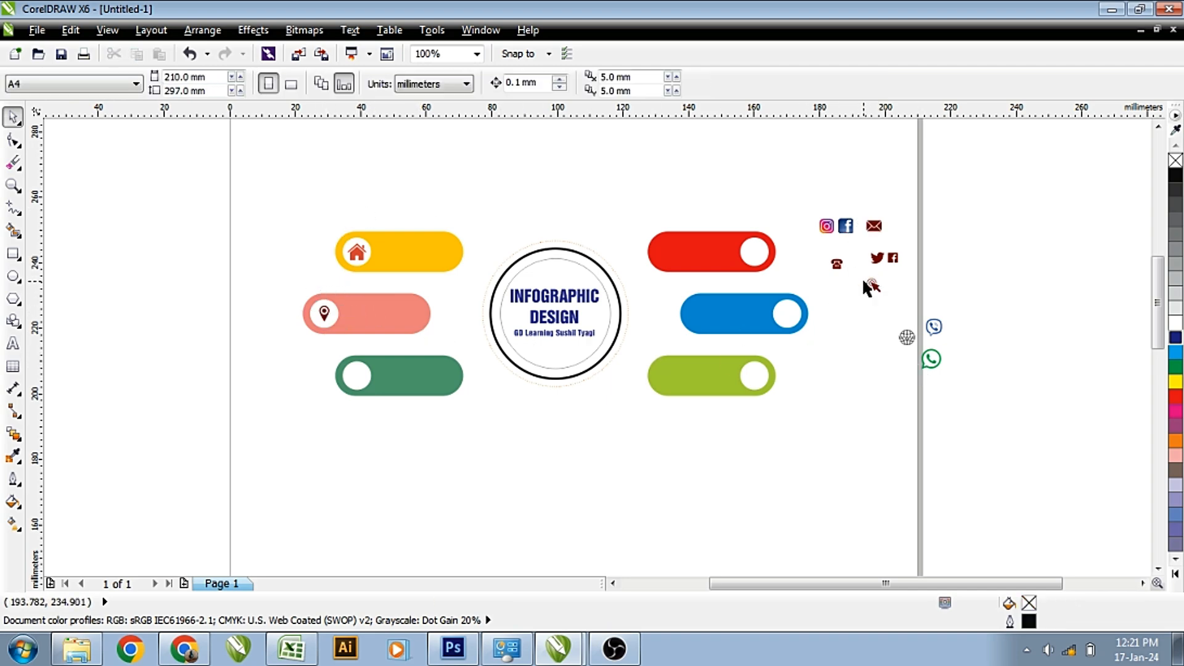
# Centre the telephone in the green bar's dot and the globe in the red bar's dot.
pyautogui.click(837, 264)
pyautogui.keyDown('shift'); pyautogui.click(359, 371); pyautogui.keyUp('shift')
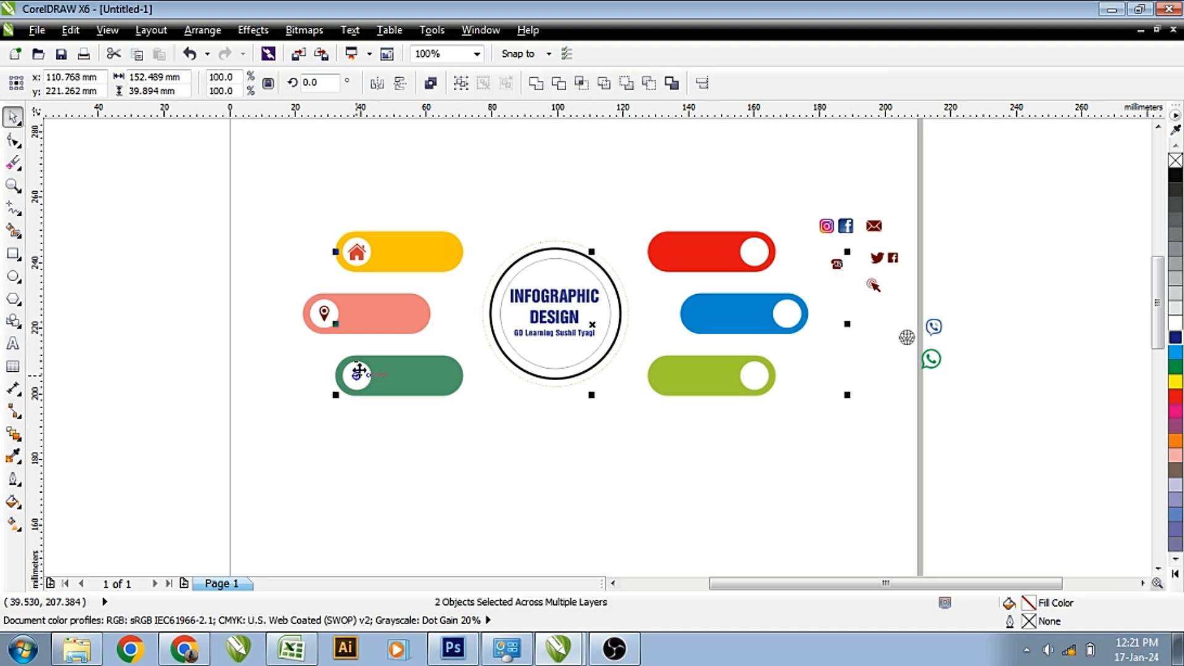
pyautogui.press('e')
pyautogui.press('c')
pyautogui.click(417, 438)
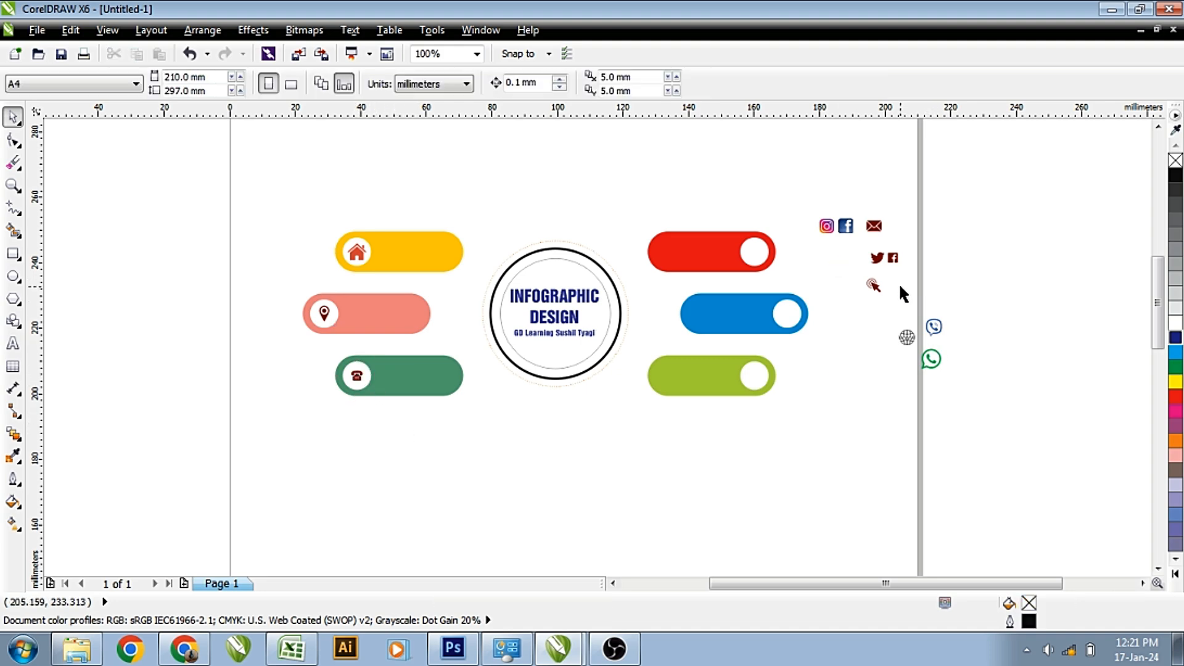
pyautogui.click(904, 337)
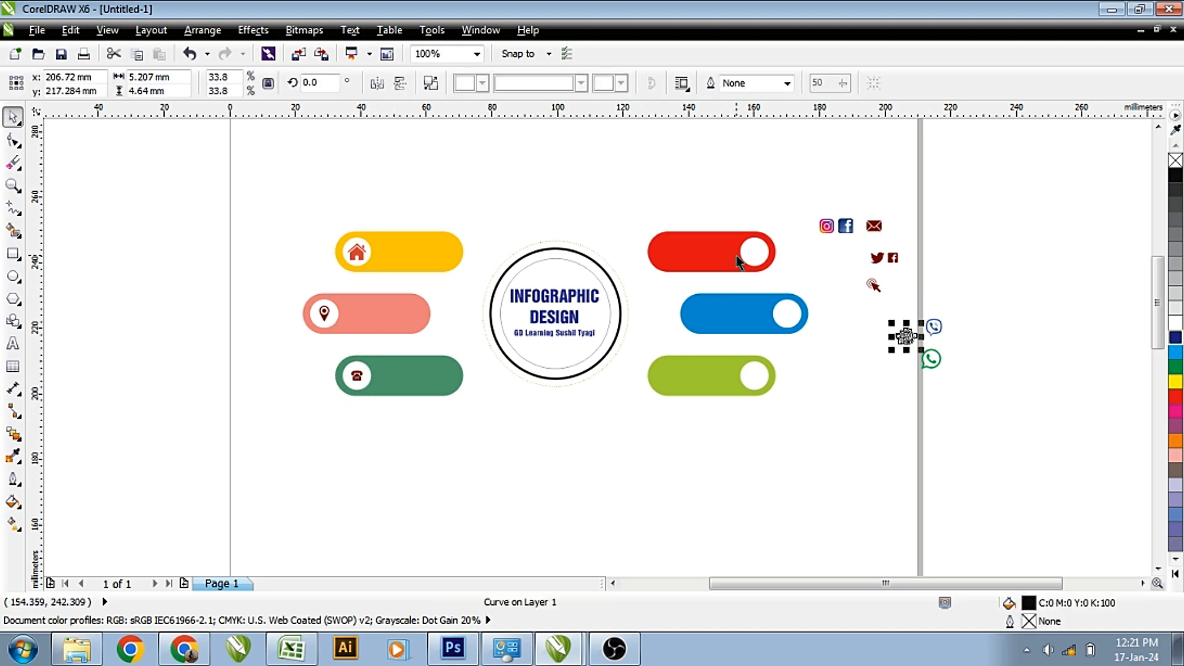
pyautogui.keyDown('shift'); pyautogui.click(756, 250); pyautogui.keyUp('shift')
pyautogui.press('e')
pyautogui.press('c')
pyautogui.click(860, 338)
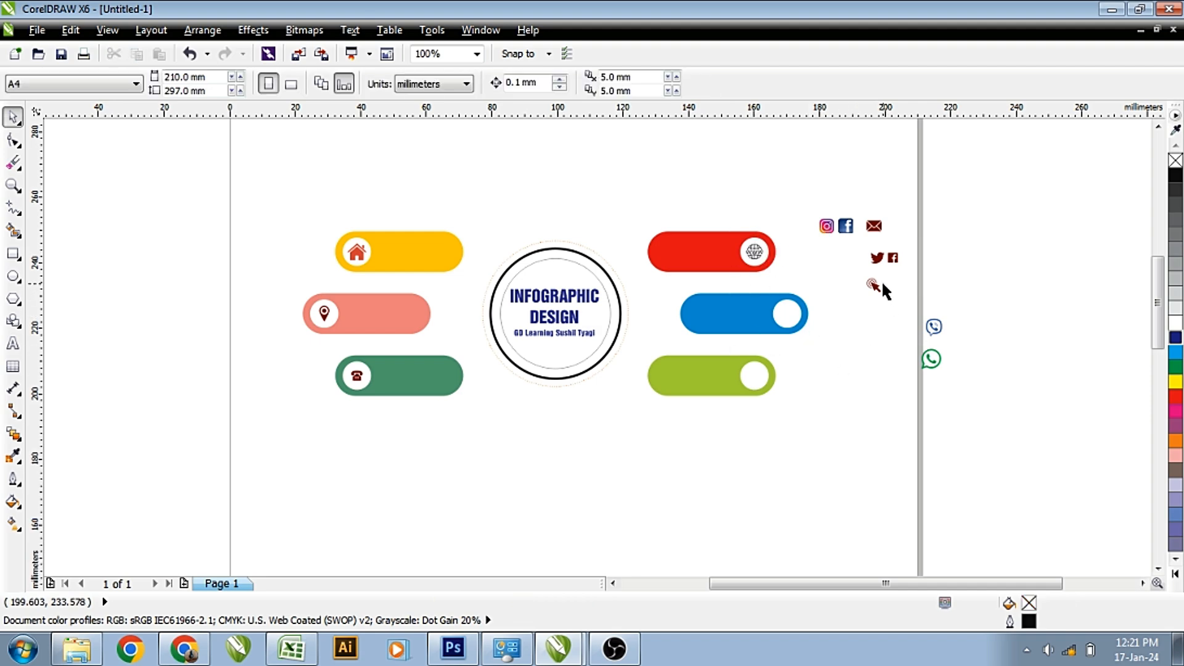
# Centre the pointer icon in the blue bar's white dot.
pyautogui.moveTo(872, 285); pyautogui.dragTo(795, 314)
pyautogui.keyDown('shift'); pyautogui.click(782, 321); pyautogui.keyUp('shift')
pyautogui.press('e')
pyautogui.press('c')
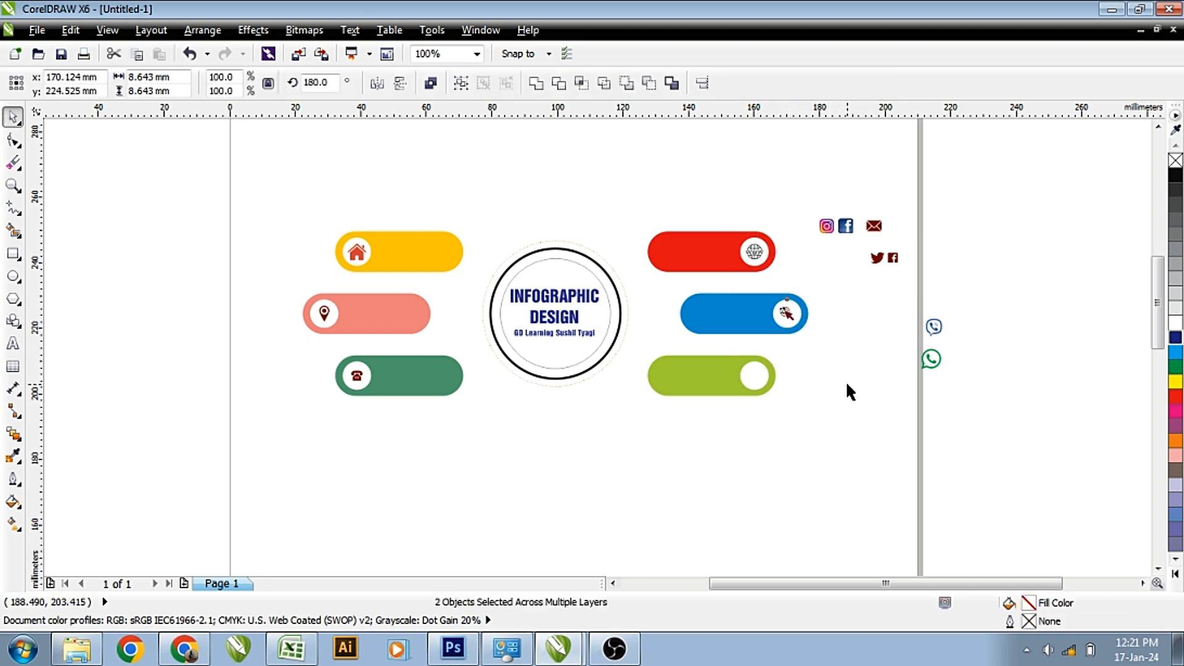
pyautogui.click(880, 297)
pyautogui.click(892, 258)
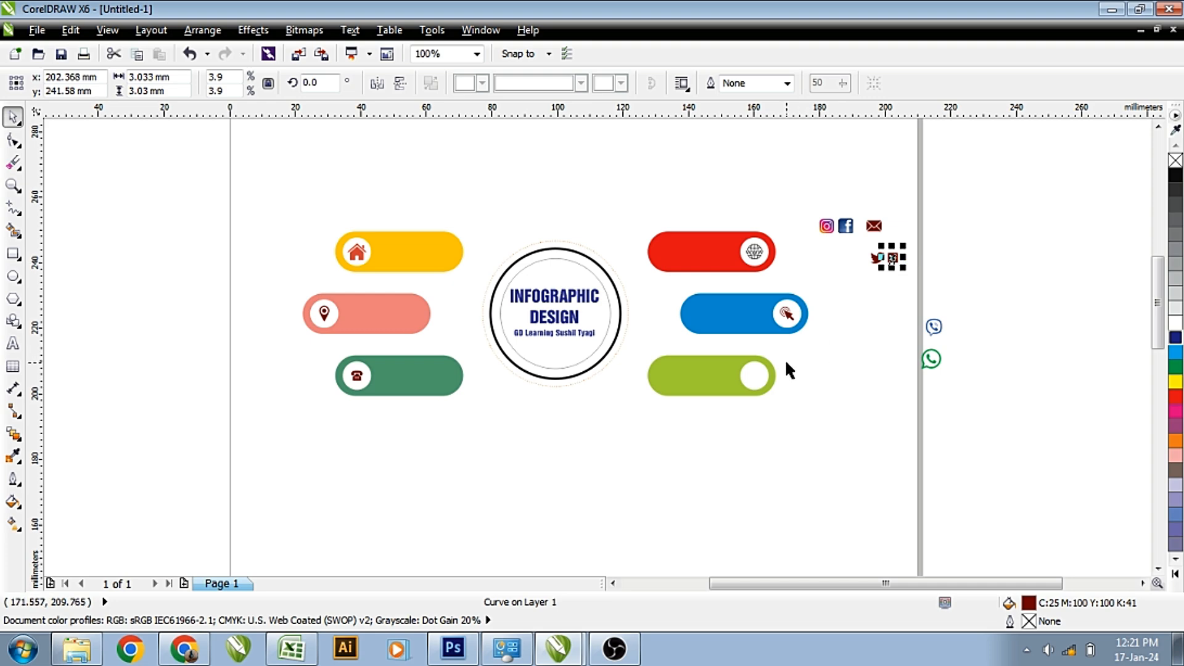
# Centre the Facebook icon in the lime bar's white circle.
pyautogui.moveTo(759, 376); pyautogui.dragTo(756, 374)
pyautogui.keyDown('shift'); pyautogui.click(763, 383); pyautogui.keyUp('shift')
pyautogui.press('e')
pyautogui.press('c')
pyautogui.click(836, 410)
# Delete the leftover unused icons, including the remaining messaging icons.
pyautogui.moveTo(817, 183); pyautogui.dragTo(946, 391)
pyautogui.press('Delete')
pyautogui.press('Delete')
pyautogui.press('z')
# Resize the house icon and location pin about their centres to fit their circles.
pyautogui.moveTo(280, 196); pyautogui.dragTo(497, 406)
pyautogui.click(528, 250)
pyautogui.scroll(2, 494, 247)
pyautogui.moveTo(617, 190); pyautogui.dragTo(602, 203)
pyautogui.keyDown('shift'); pyautogui.click(550, 191); pyautogui.keyUp('shift')
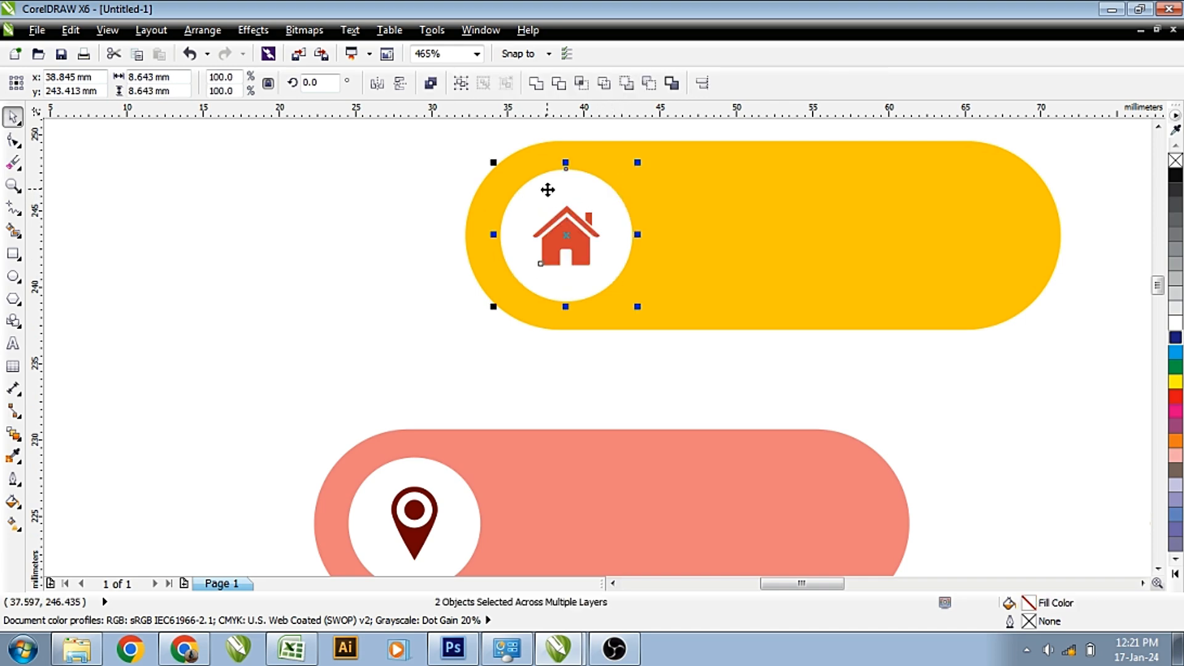
pyautogui.click(433, 505)
pyautogui.moveTo(443, 478); pyautogui.dragTo(450, 480)
pyautogui.keyDown('shift'); pyautogui.click(462, 523); pyautogui.keyUp('shift')
# Enlarge the telephone icon slightly to fit its circle.
pyautogui.scroll(-2, 462, 521)
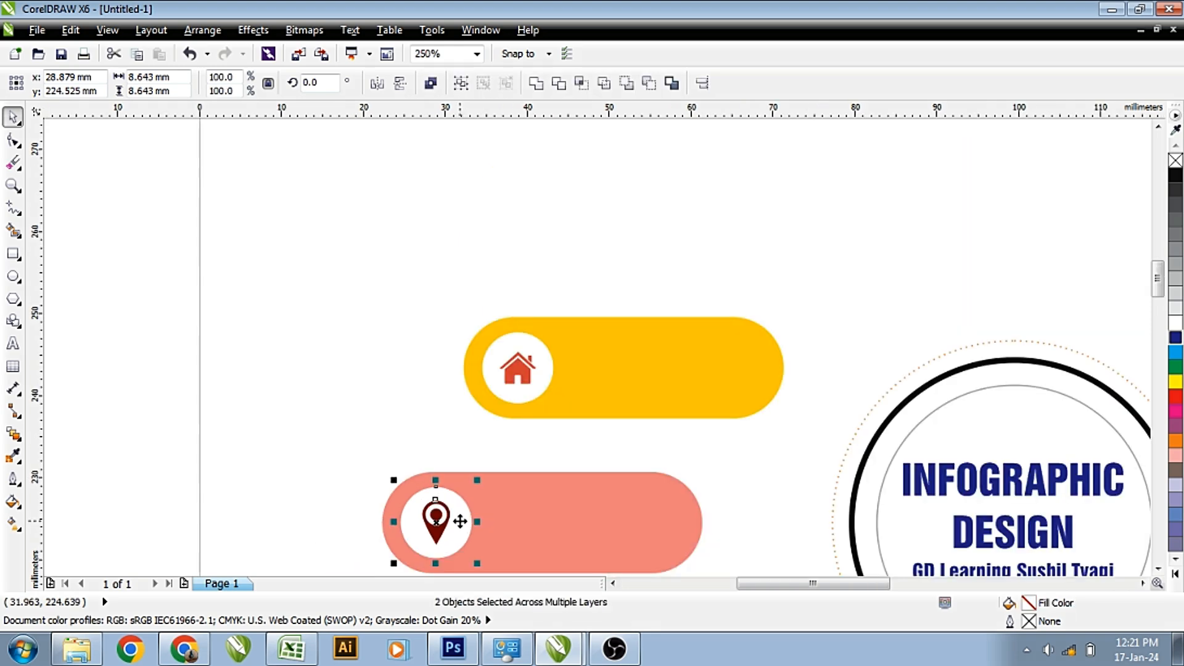
pyautogui.scroll(-4, 461, 521)
pyautogui.scroll(3, 491, 558)
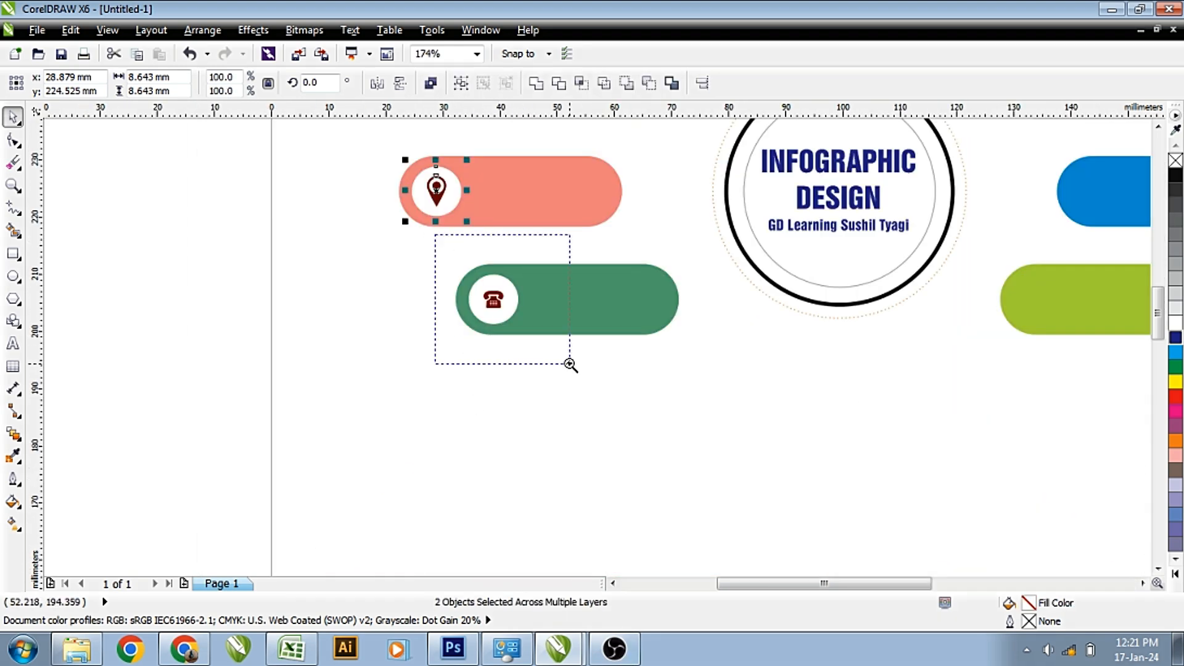
pyautogui.scroll(3, 491, 306)
pyautogui.click(500, 293)
pyautogui.moveTo(529, 317); pyautogui.dragTo(537, 326)
pyautogui.scroll(-4, 538, 326)
pyautogui.scroll(-2, 537, 327)
pyautogui.press('F2')
# Enlarge the pointer icon in the blue bar to fit its circle.
pyautogui.moveTo(716, 185); pyautogui.dragTo(810, 332)
pyautogui.click(671, 304)
pyautogui.scroll(2, 671, 304)
pyautogui.click(780, 558)
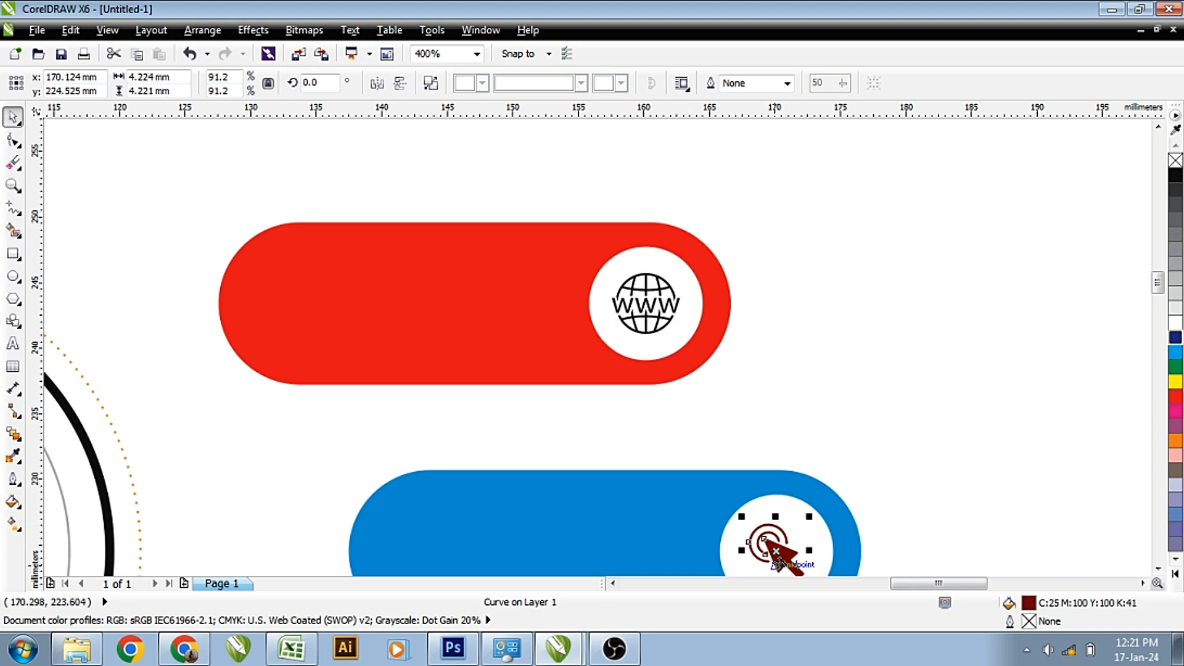
pyautogui.scroll(-2, 776, 546)
pyautogui.scroll(4, 724, 502)
pyautogui.moveTo(554, 262); pyautogui.dragTo(566, 253)
pyautogui.scroll(-4, 566, 253)
# Enlarge the Facebook icon to fit its circle.
pyautogui.press('F2')
pyautogui.moveTo(425, 361); pyautogui.dragTo(520, 425)
pyautogui.click(537, 299)
pyautogui.moveTo(604, 260); pyautogui.dragTo(624, 243)
pyautogui.scroll(-10, 623, 243)
pyautogui.press('F2')
pyautogui.moveTo(696, 326); pyautogui.dragTo(452, 163)
# Fill the location pin with the salmon bar's colour using the Color Eyedropper.
pyautogui.click(12, 457)
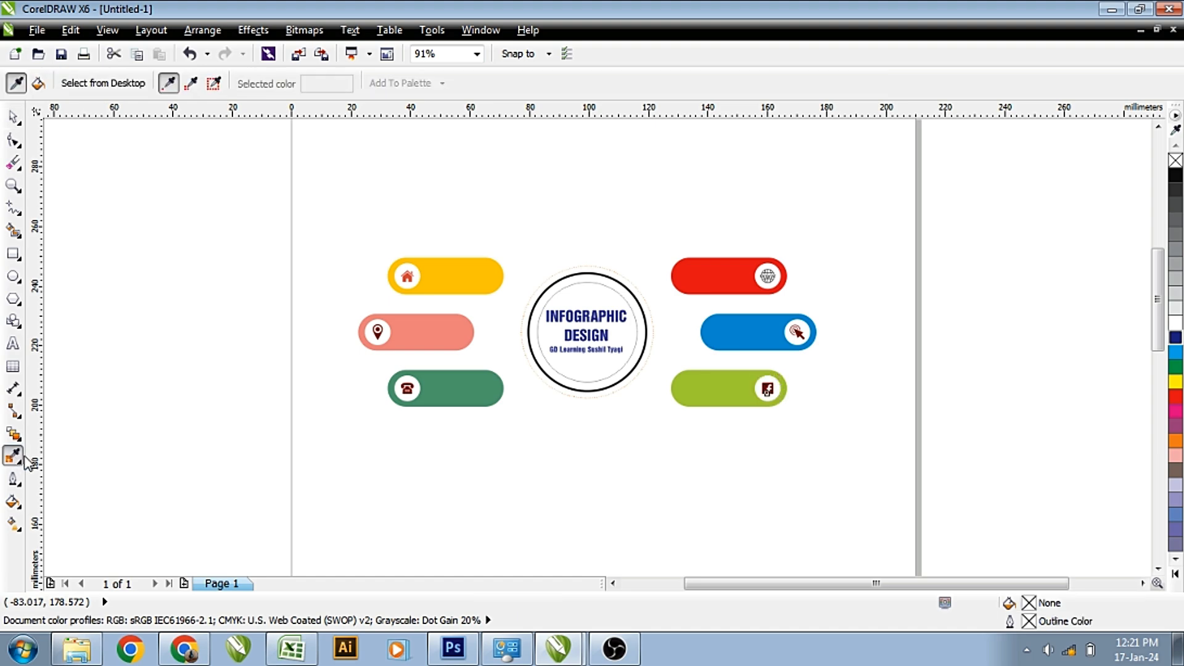
pyautogui.press('F2')
pyautogui.moveTo(330, 243); pyautogui.dragTo(514, 405)
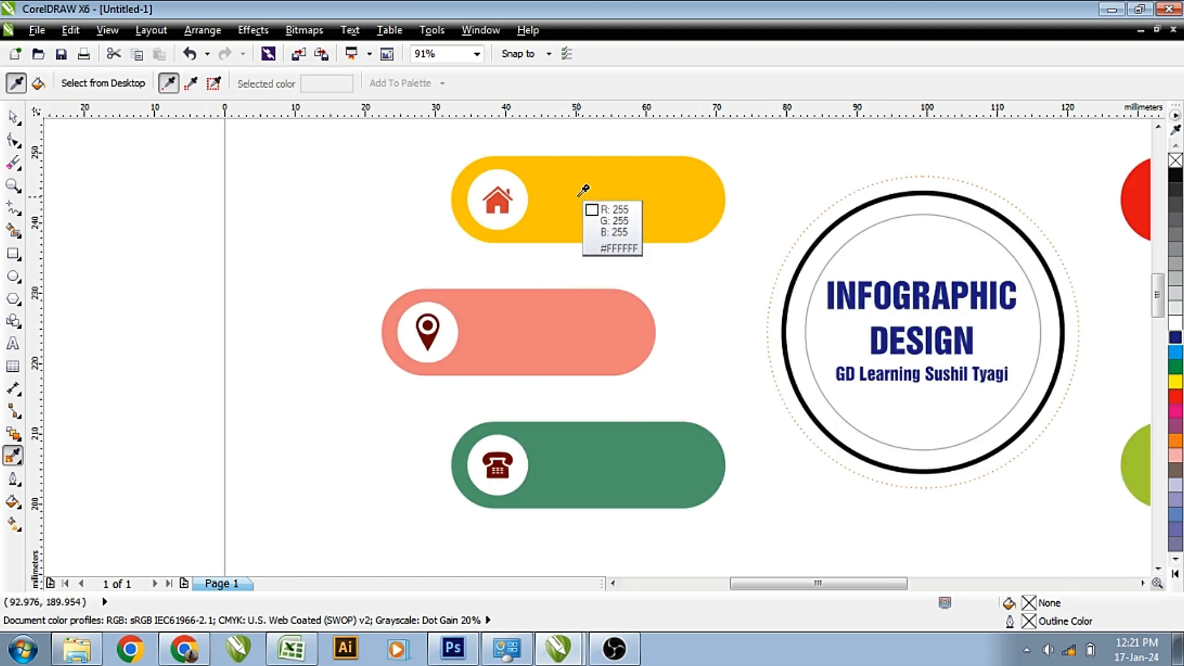
pyautogui.click(589, 216)
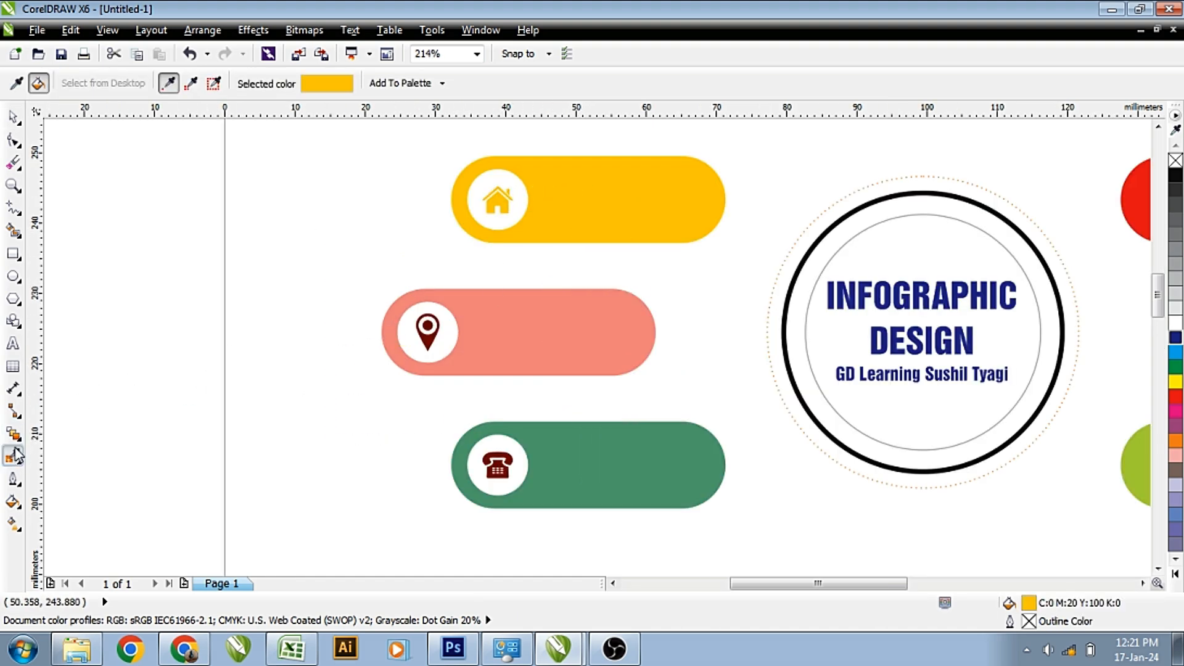
pyautogui.click(495, 324)
pyautogui.click(427, 332)
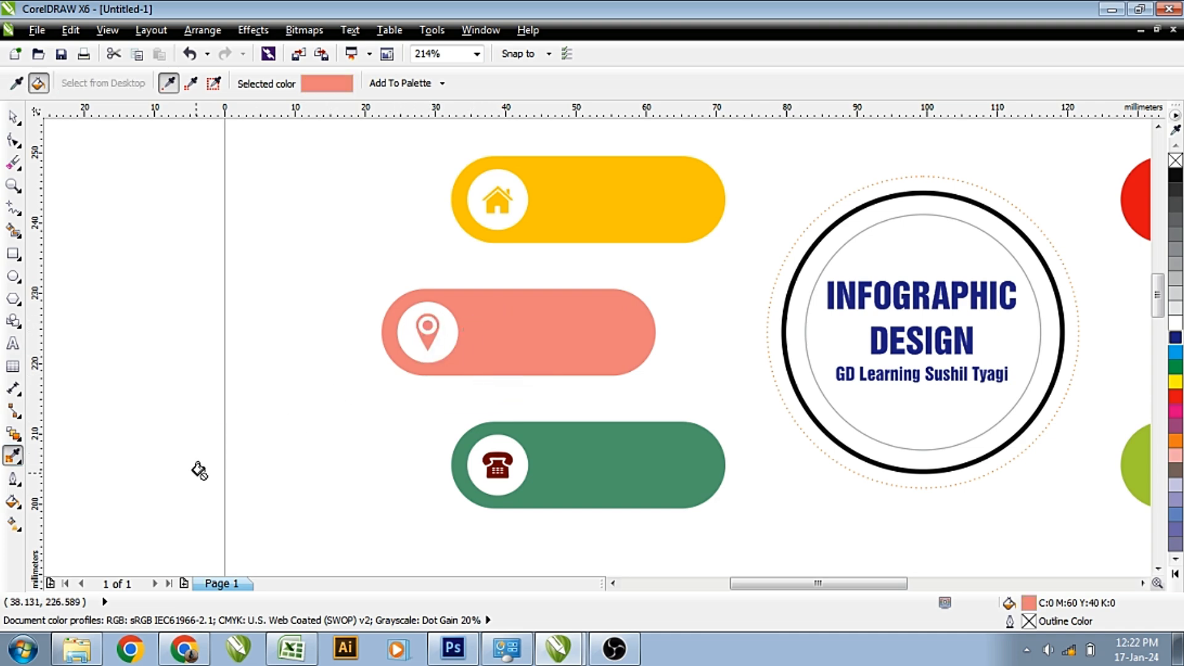
# Colour the telephone icon green and the globe icon red from their bars.
pyautogui.click(12, 457)
pyautogui.click(530, 460)
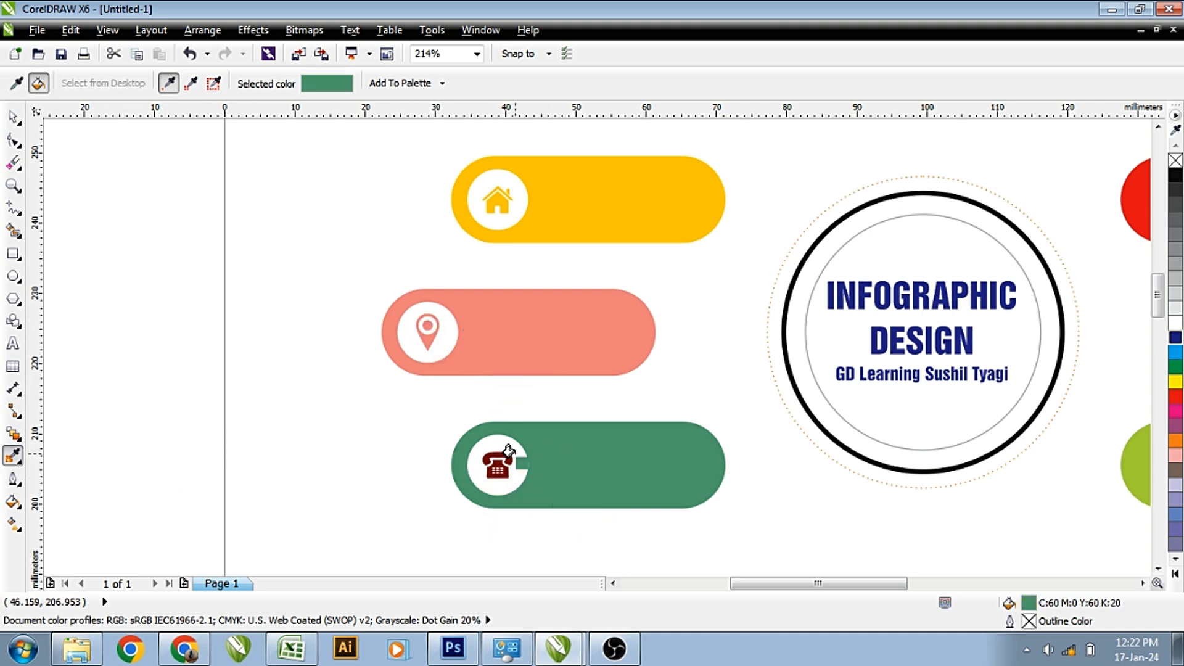
pyautogui.click(503, 459)
pyautogui.scroll(-3, 596, 444)
pyautogui.moveTo(901, 301); pyautogui.dragTo(1026, 471)
pyautogui.click(12, 457)
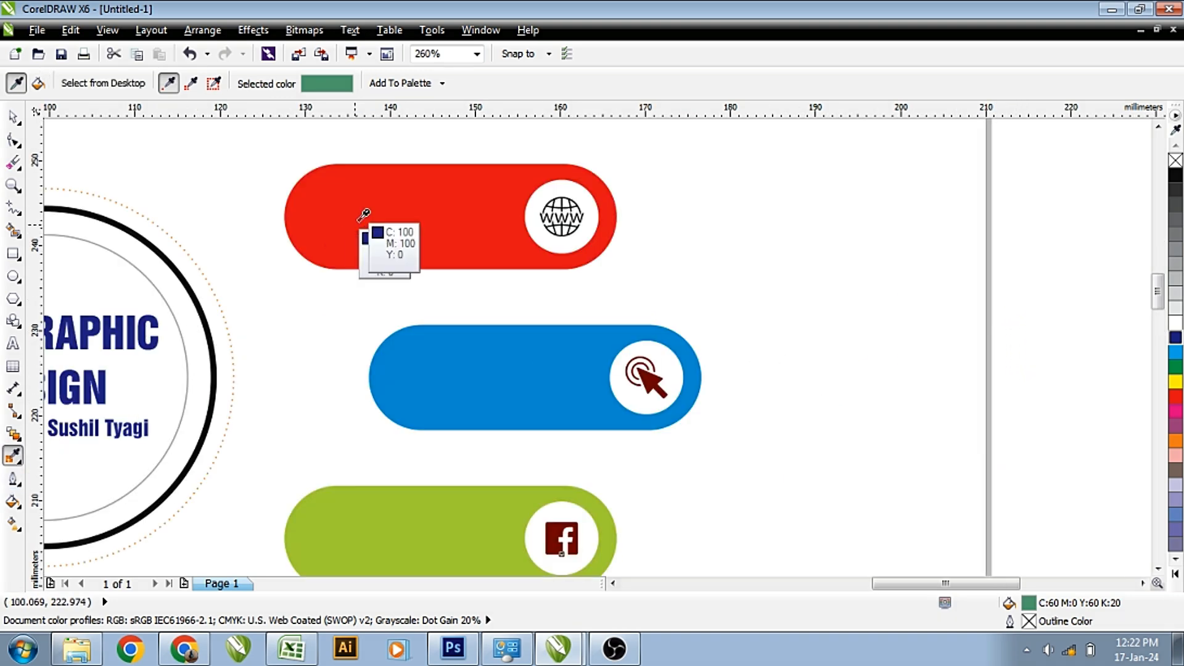
pyautogui.click(352, 222)
pyautogui.scroll(5, 571, 211)
pyautogui.click(511, 219)
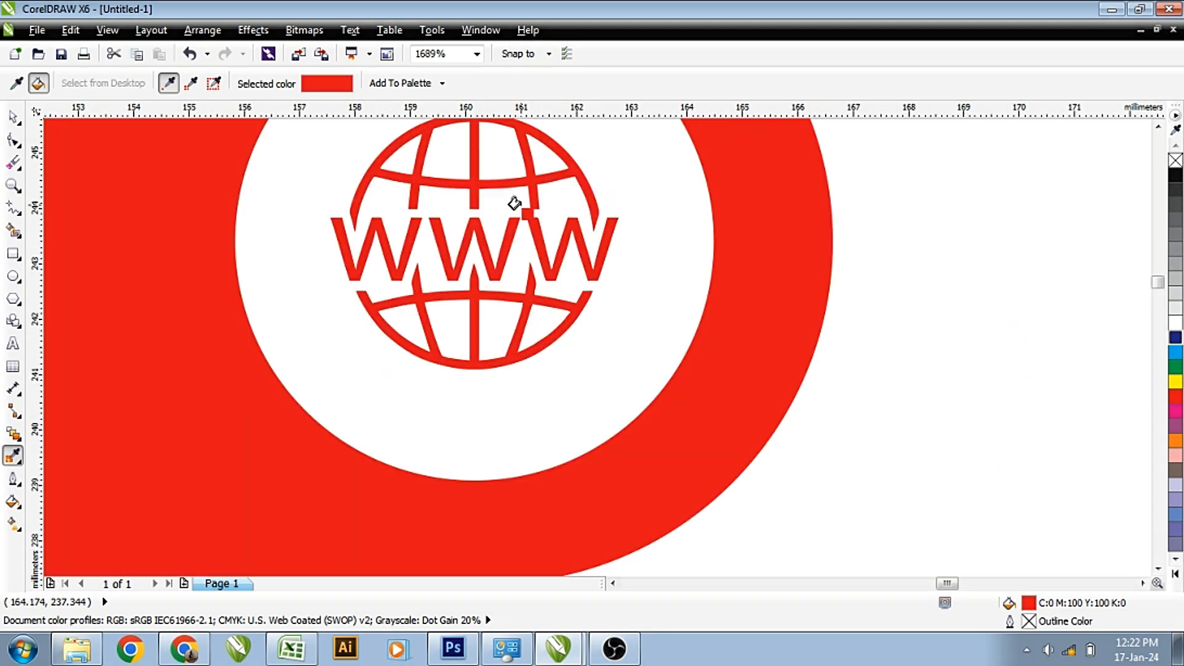
pyautogui.scroll(-8, 511, 251)
# Paint the click icon with the blue bar's colour.
pyautogui.press('F2')
pyautogui.moveTo(493, 264); pyautogui.dragTo(603, 365)
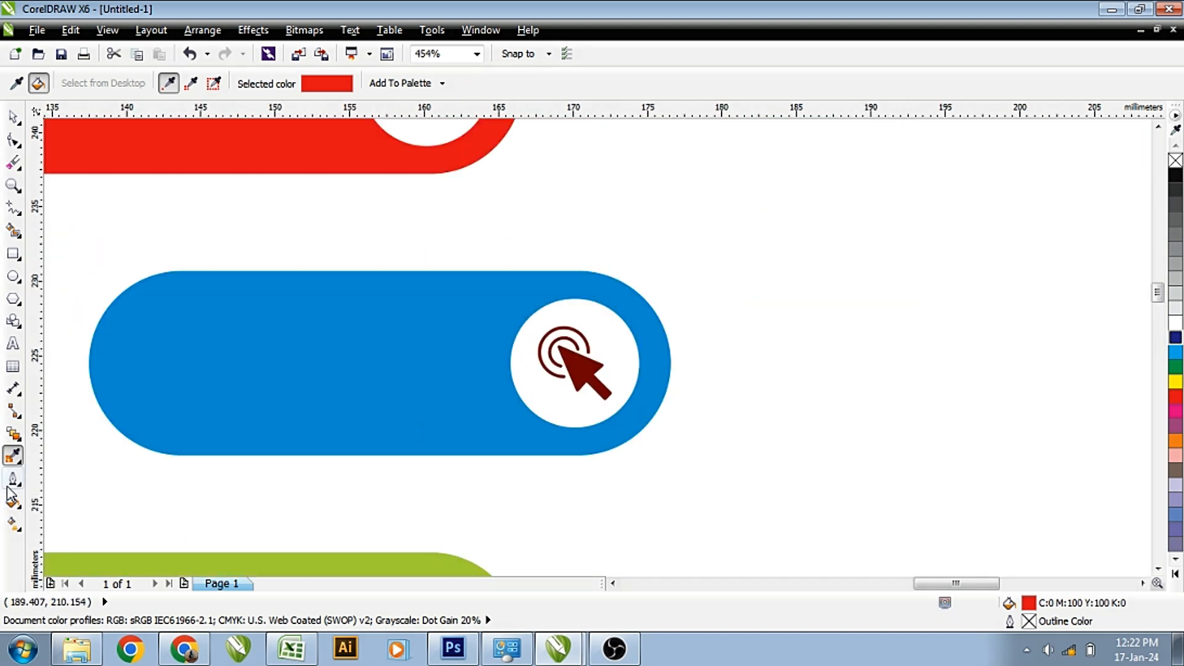
pyautogui.click(12, 456)
pyautogui.click(308, 370)
pyautogui.click(578, 361)
# Paint the Facebook icon with the green bar's colour, then frame the whole infographic.
pyautogui.scroll(-6, 578, 355)
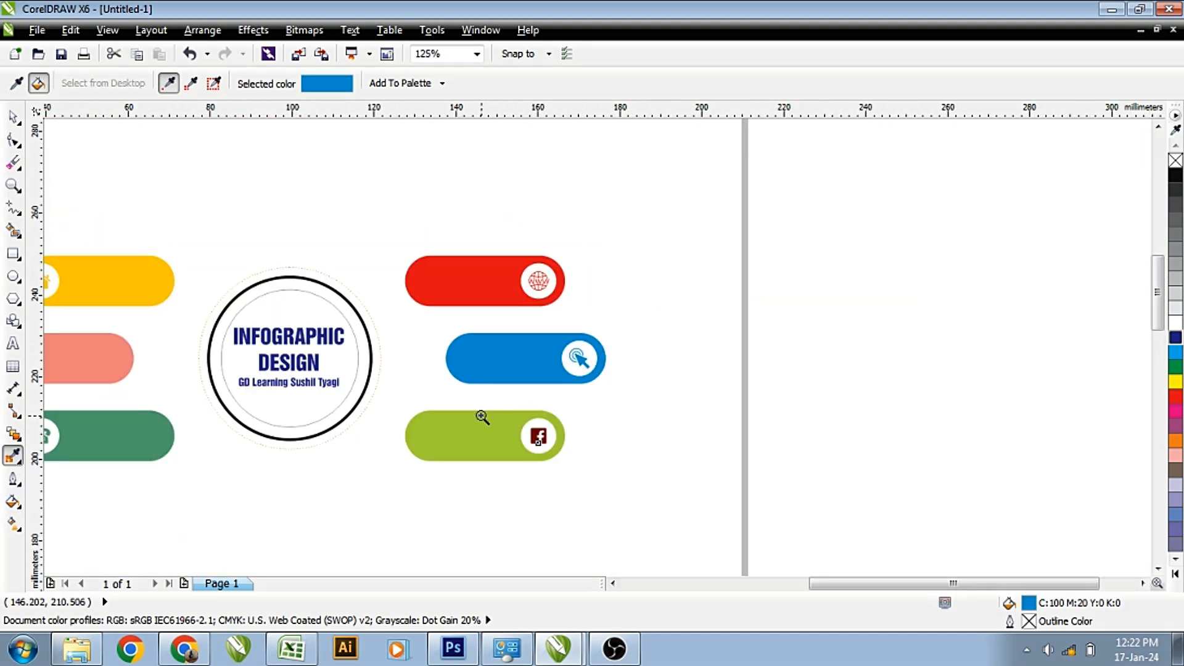
pyautogui.scroll(8, 482, 415)
pyautogui.click(159, 373)
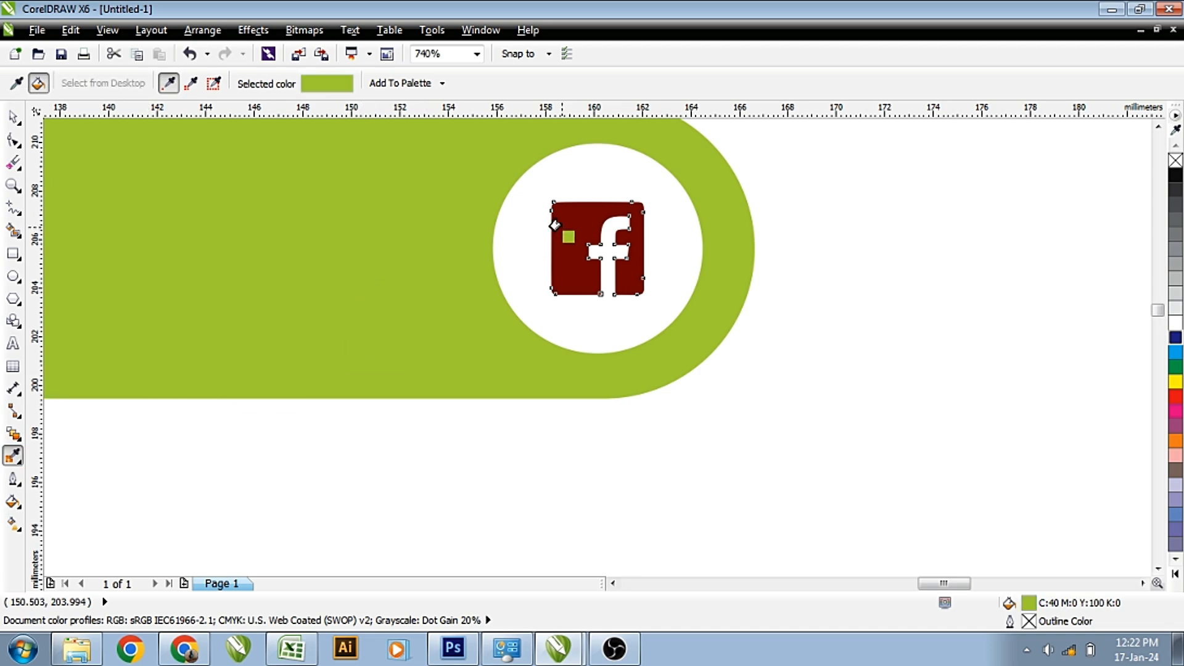
pyautogui.click(550, 226)
pyautogui.scroll(-6, 550, 226)
pyautogui.press('space')
pyautogui.hscroll(-3, 632, 218)
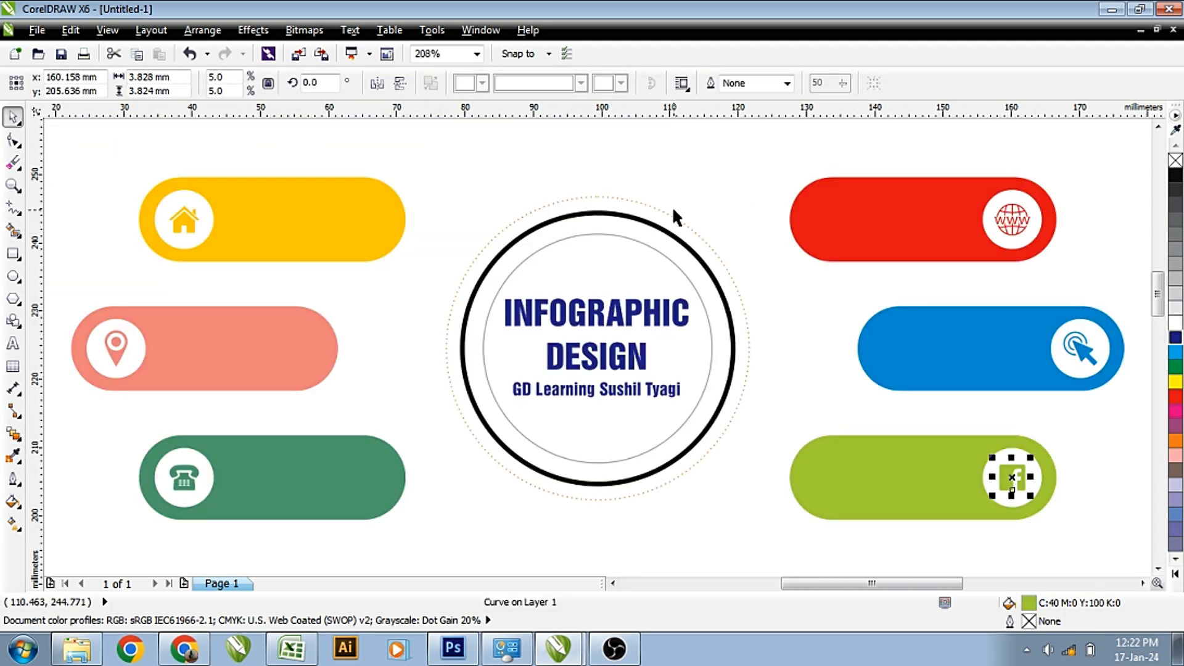
pyautogui.scroll(-3, 632, 218)
pyautogui.press('Escape')
pyautogui.press('z')
pyautogui.moveTo(365, 157); pyautogui.dragTo(922, 381)
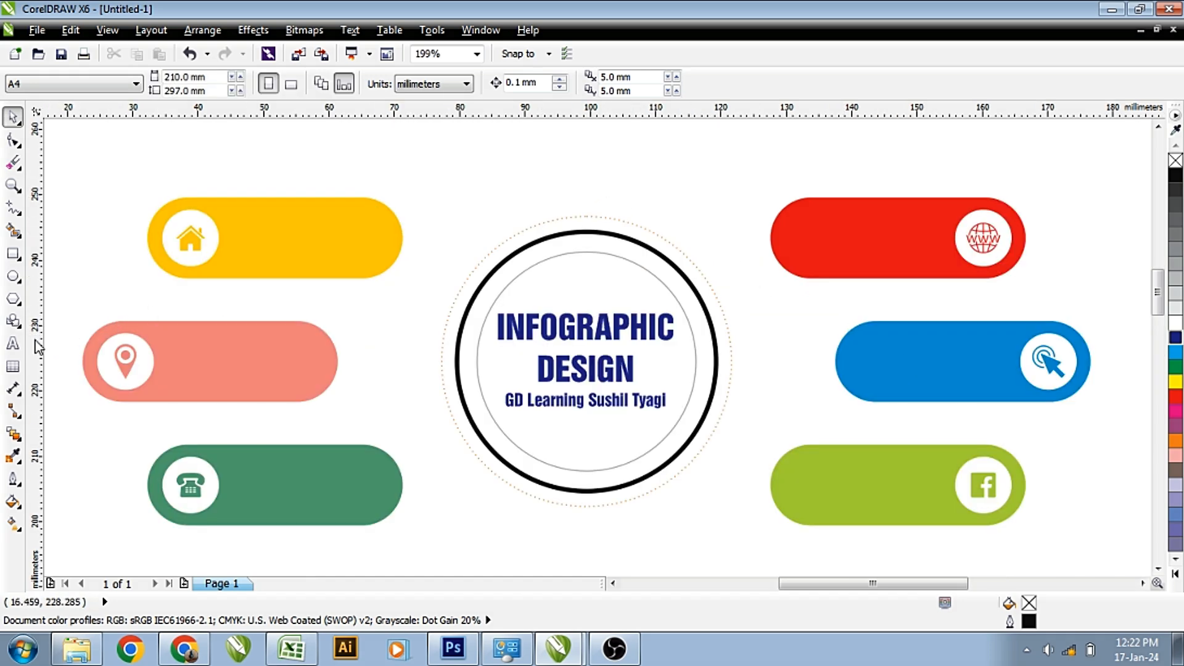
# Type a two-line text: 'Home Address' and a sample street address below it.
pyautogui.click(14, 343)
pyautogui.click(275, 236)
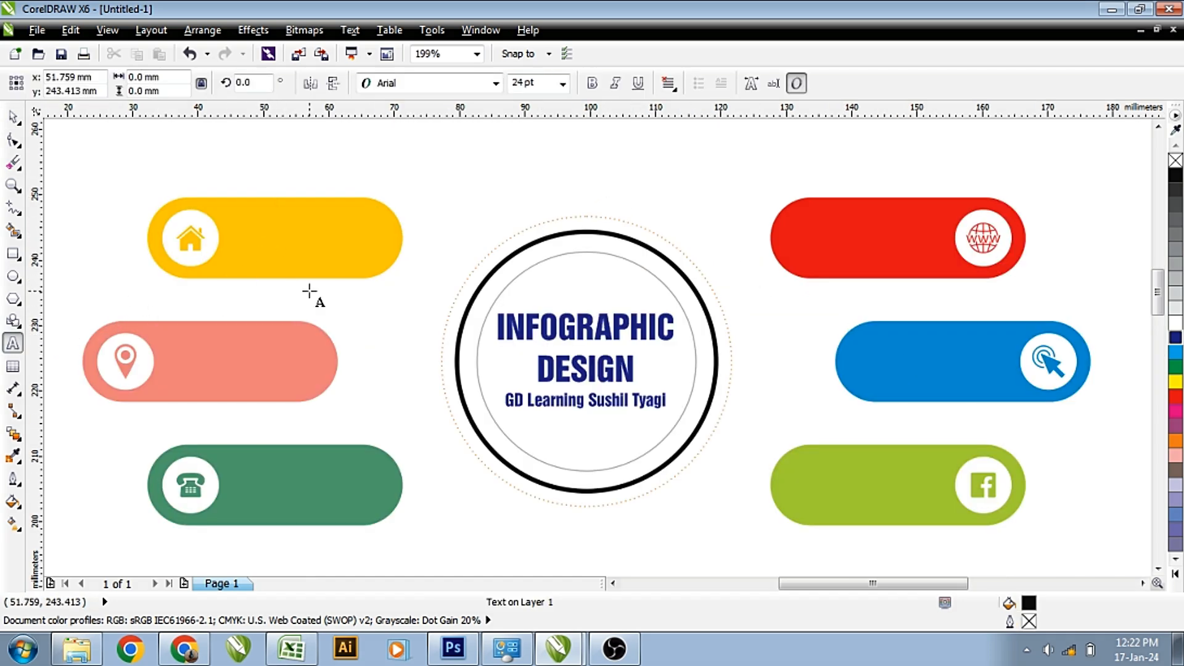
pyautogui.write('Home ')
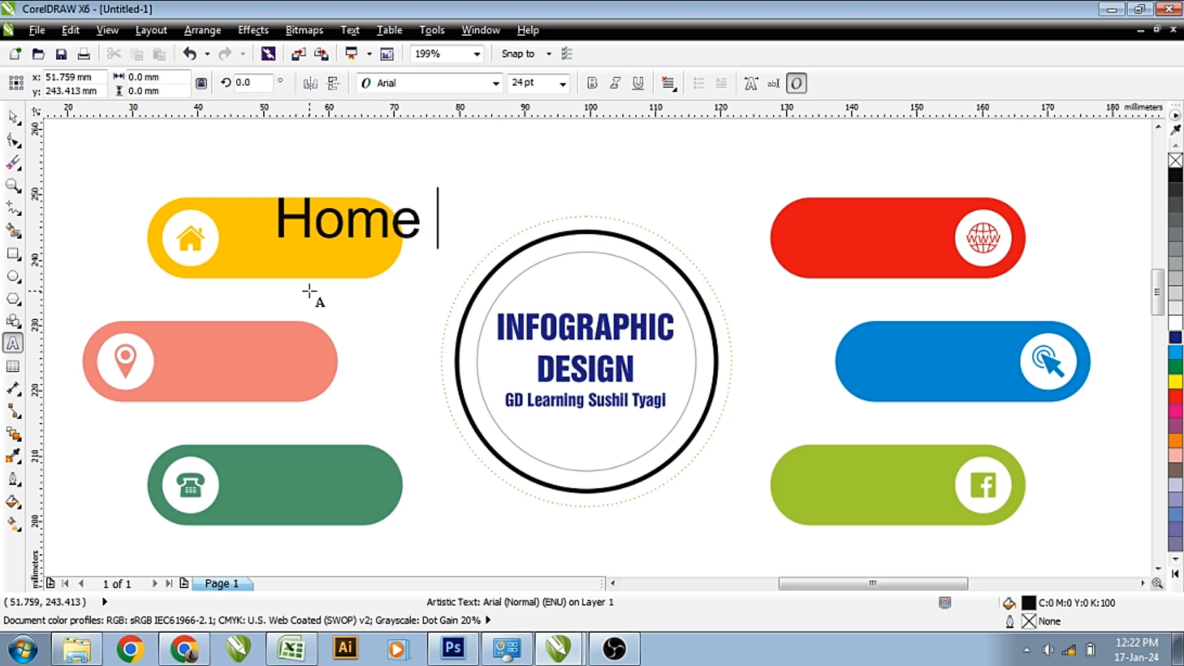
pyautogui.write('Address')
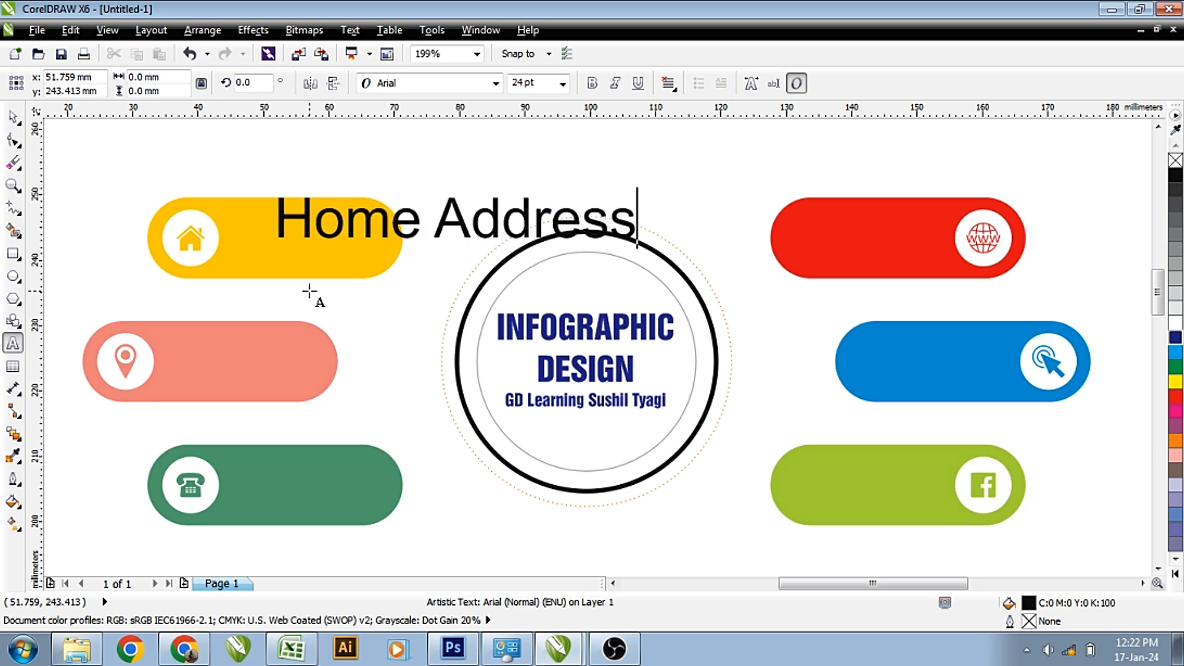
pyautogui.hotkey('ctrl', 'a')
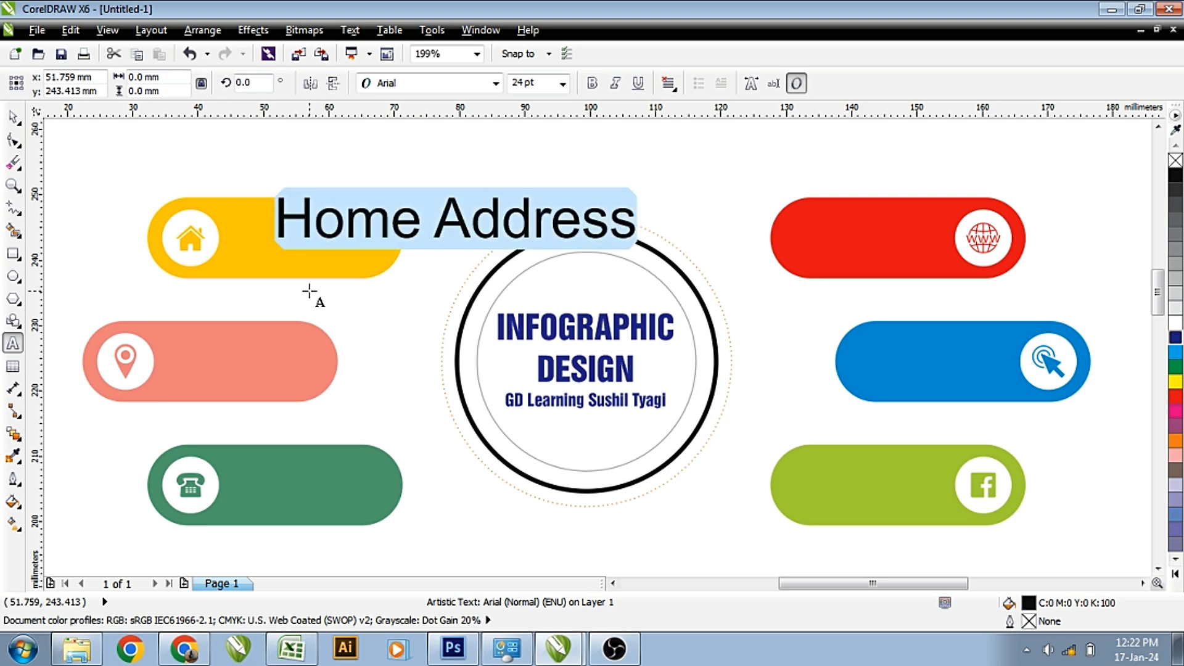
pyautogui.press('Right')
pyautogui.press('Return')
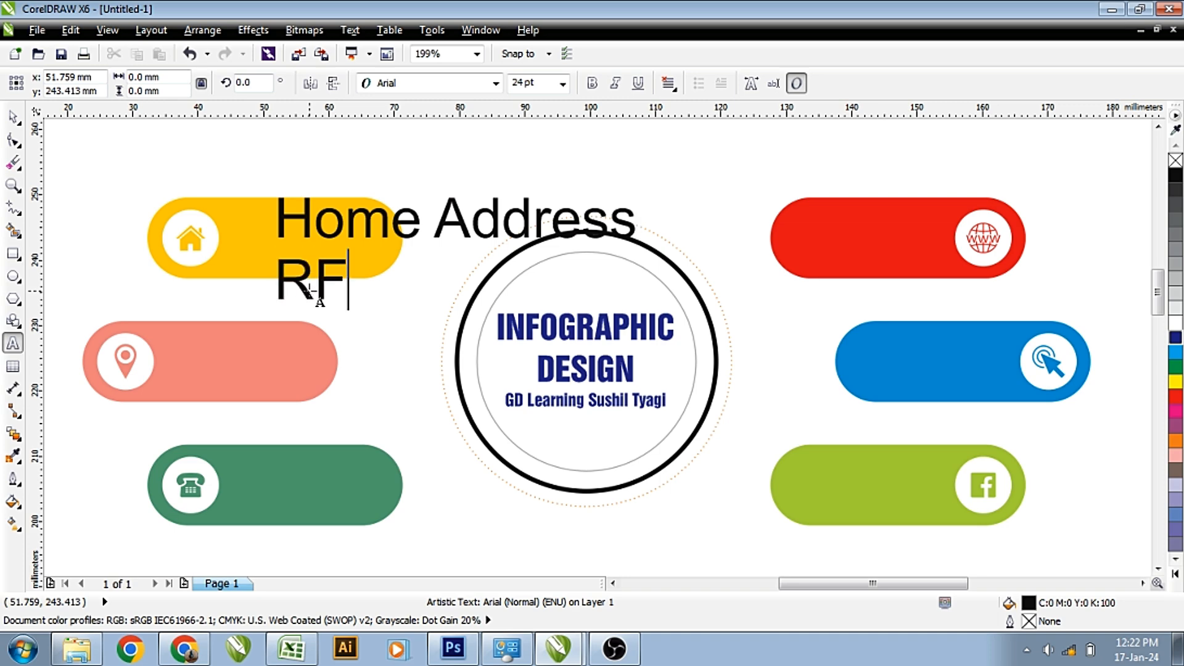
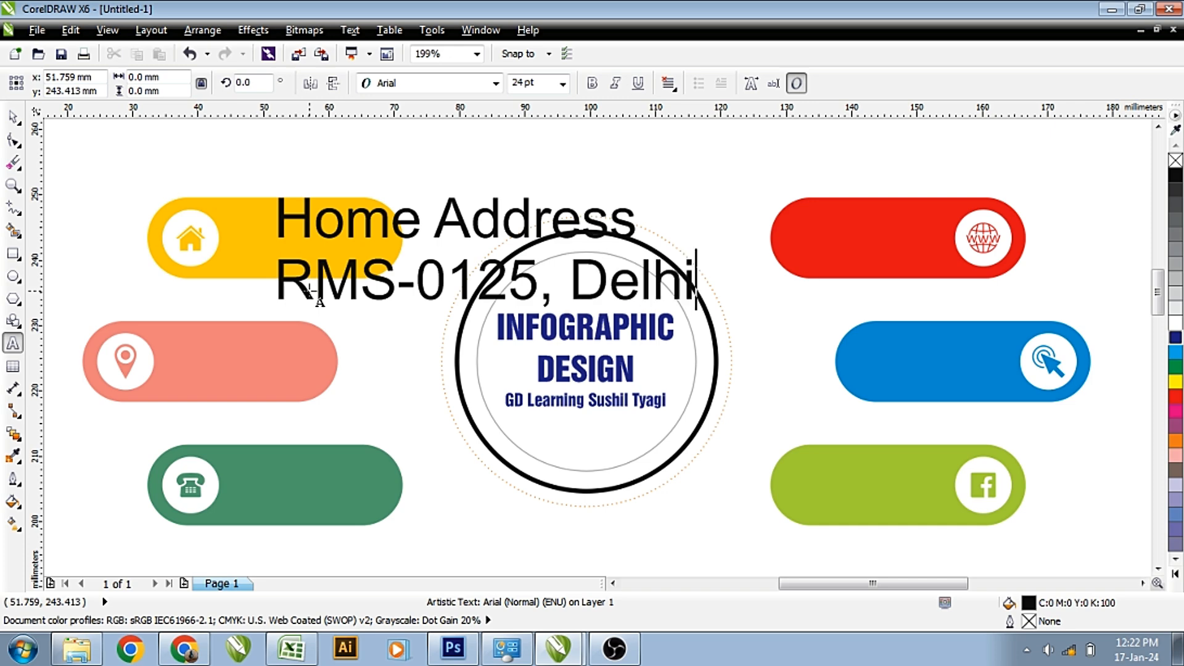
# Set the address text to 8 pt, white, beside the house icon in the yellow bar.
pyautogui.hotkey('ctrl', 'a')
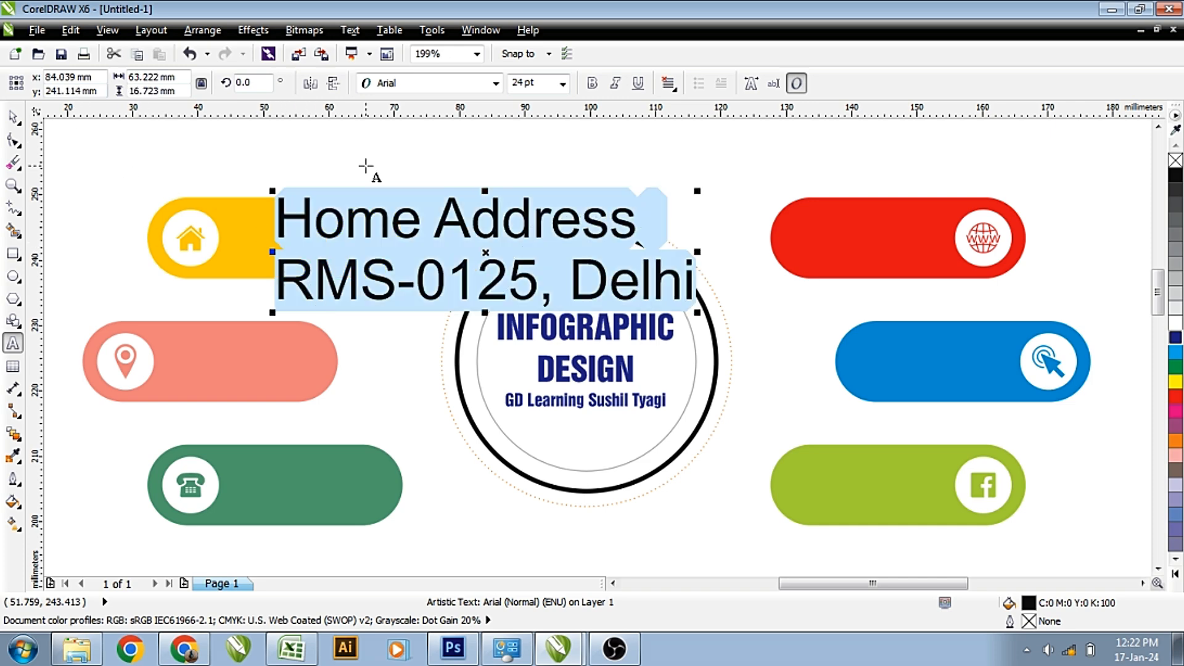
pyautogui.click(523, 82)
pyautogui.write('10')
pyautogui.press('Return')
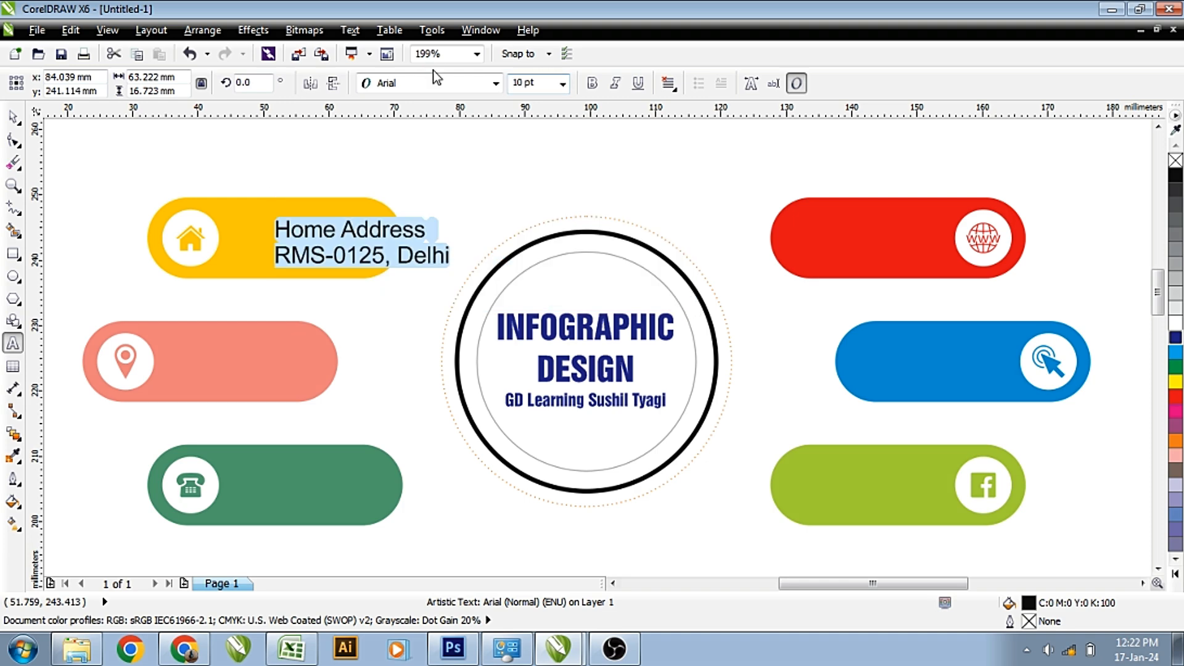
pyautogui.write('8')
pyautogui.press('Return')
pyautogui.click(13, 117)
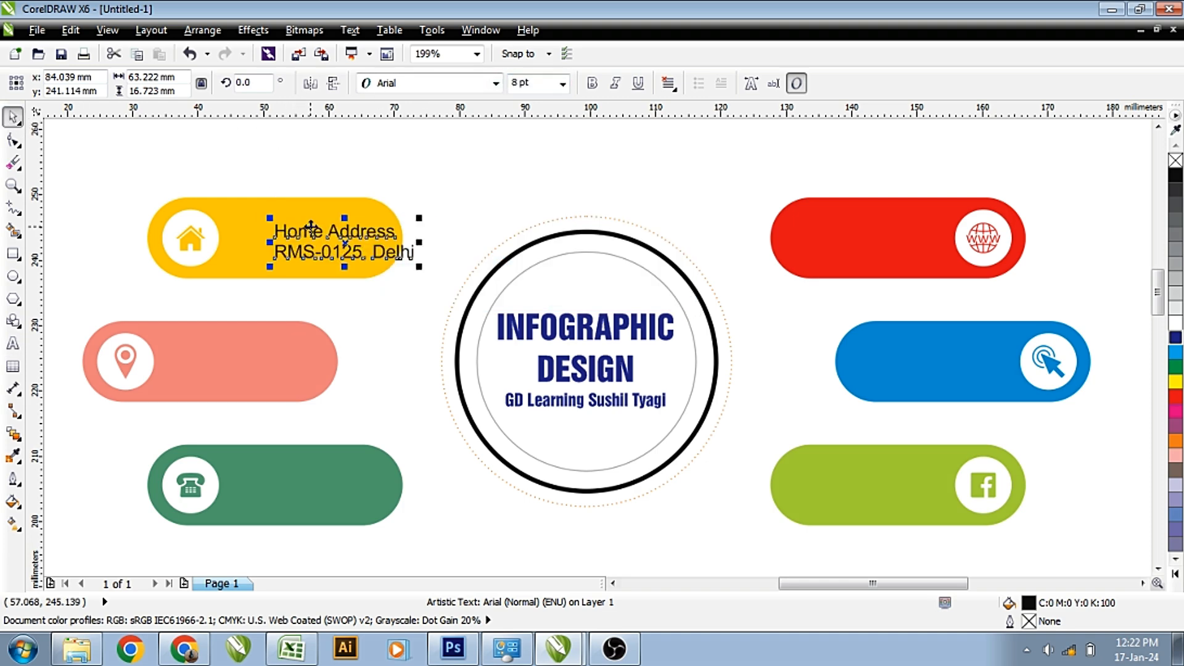
pyautogui.moveTo(310, 232); pyautogui.dragTo(269, 226)
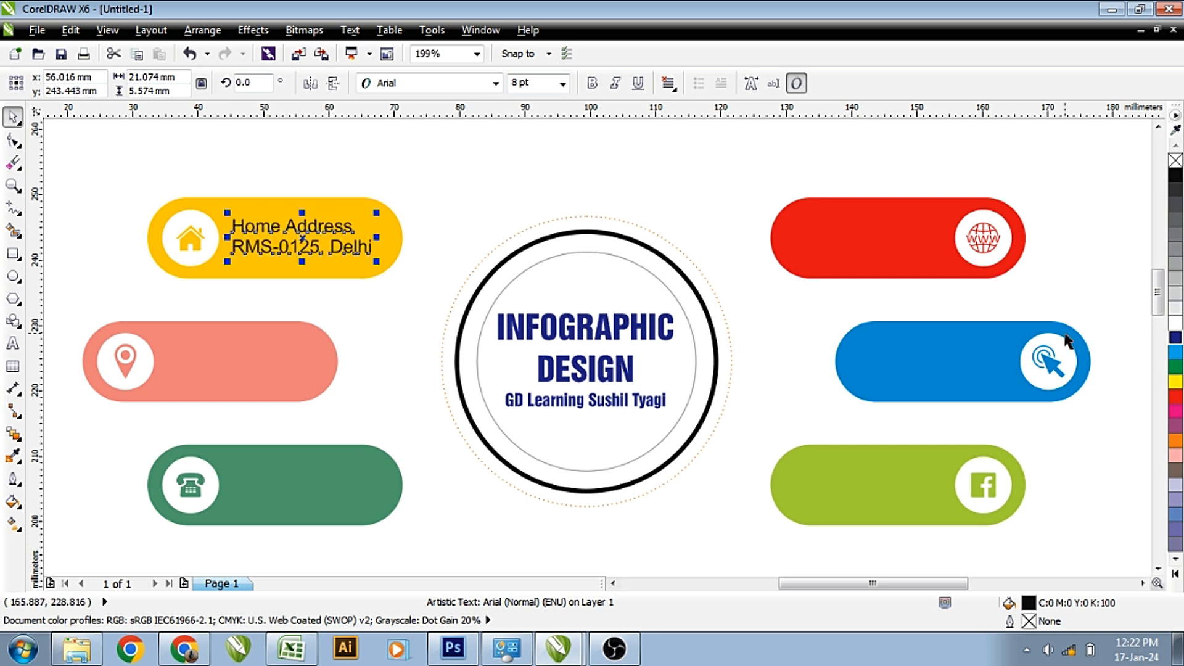
pyautogui.click(1176, 323)
pyautogui.press('Escape')
# Copy the label into the salmon bar as 'Office Address' and make both labels bold.
pyautogui.moveTo(330, 225); pyautogui.dragTo(270, 347)
pyautogui.rightClick(270, 348)
pyautogui.doubleClick(270, 346)
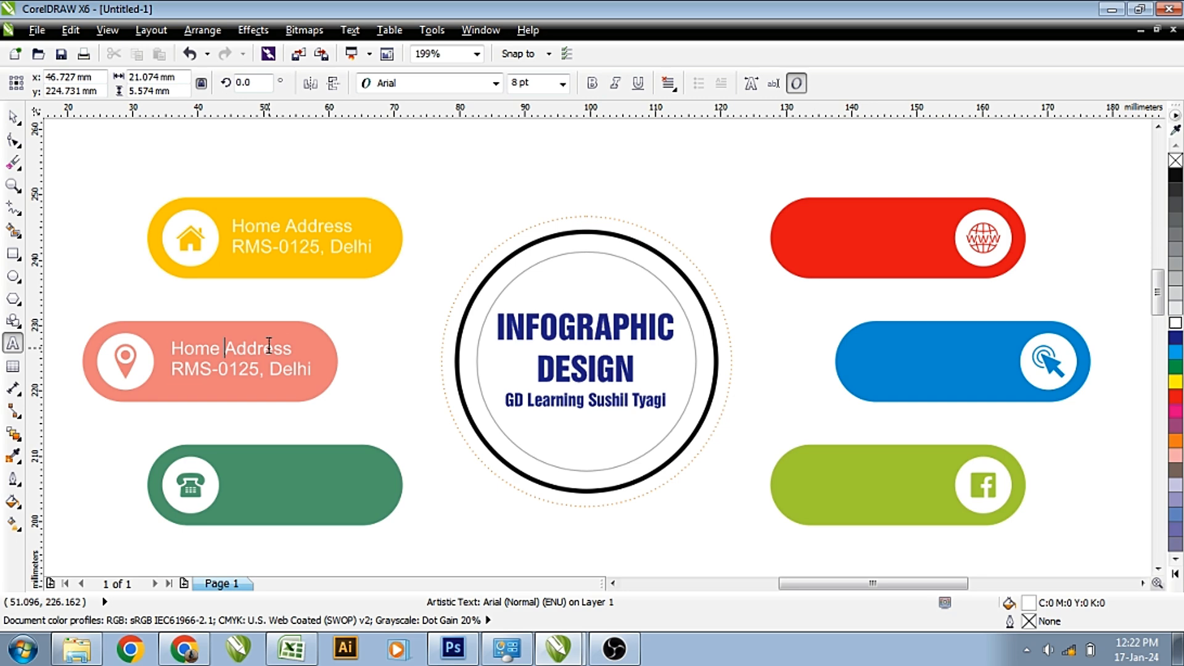
pyautogui.hotkey('shift', 'Home')
pyautogui.write('Office')
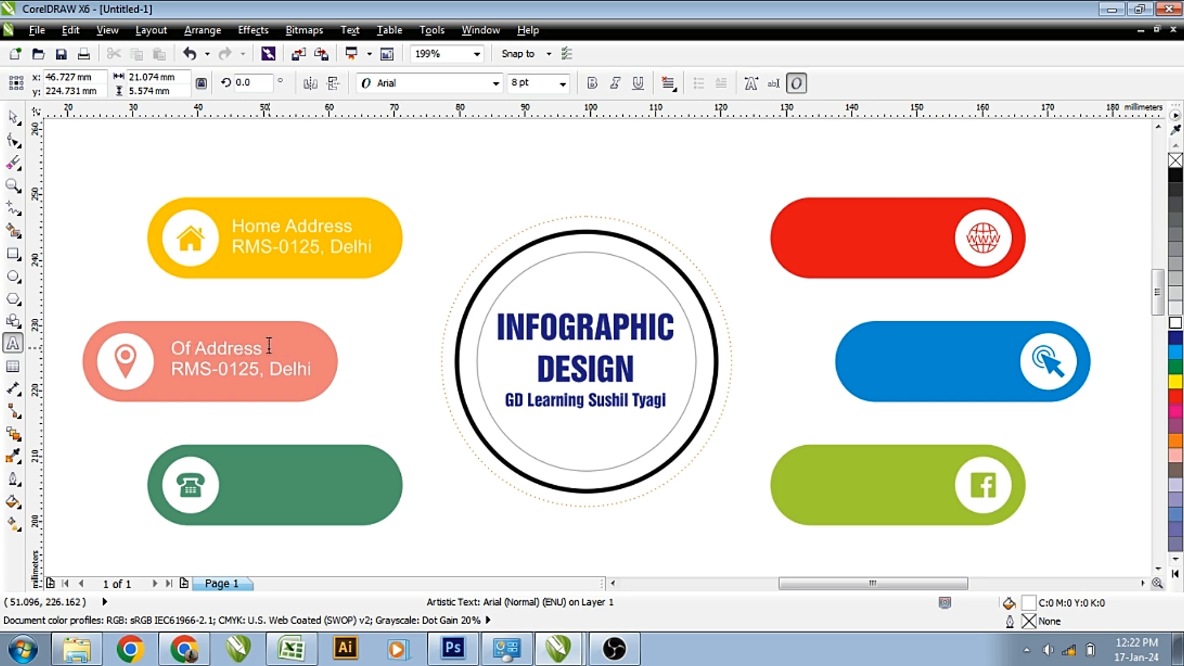
pyautogui.hotkey('ctrl', 'space')
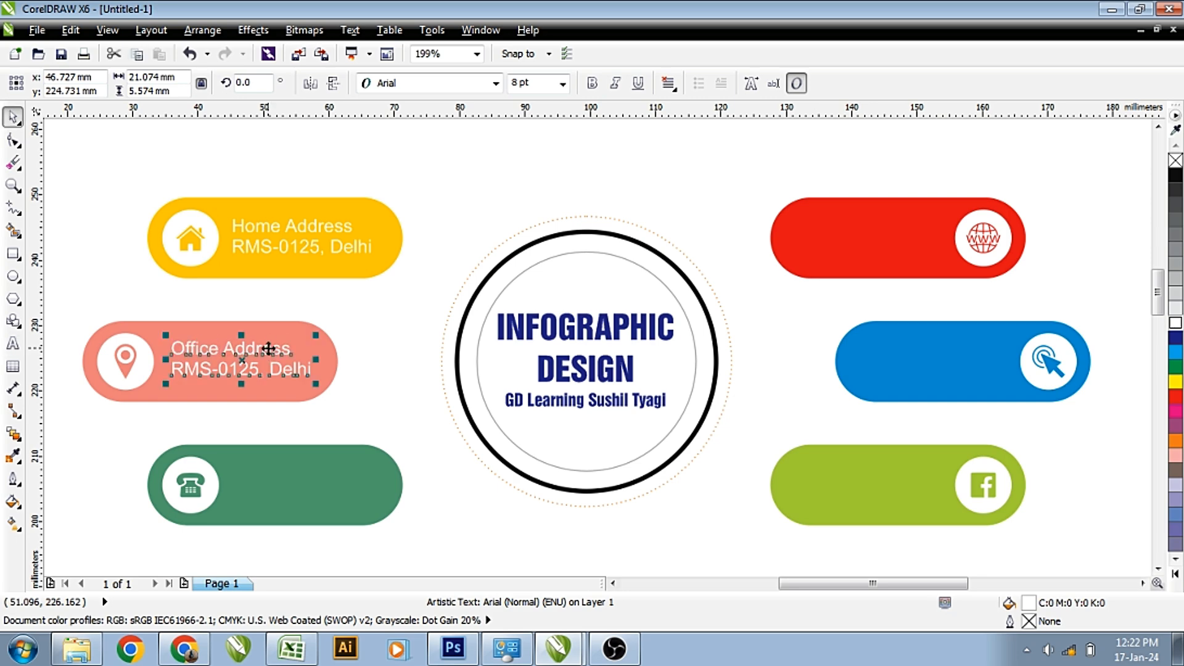
pyautogui.moveTo(267, 348); pyautogui.dragTo(266, 350)
pyautogui.keyDown('shift'); pyautogui.click(287, 241); pyautogui.keyUp('shift')
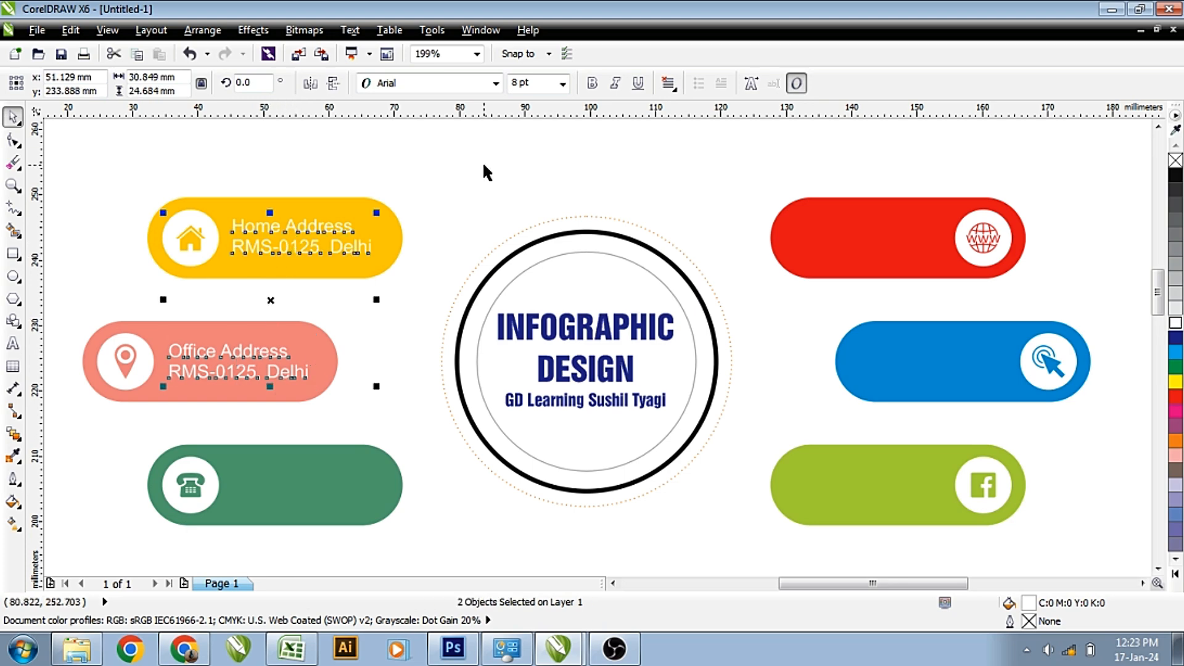
pyautogui.click(592, 83)
pyautogui.click(376, 289)
# Copy the label again, replace its text with a phone number, and move it into place.
pyautogui.moveTo(236, 355); pyautogui.dragTo(302, 492)
pyautogui.rightClick(302, 492)
pyautogui.doubleClick(303, 492)
pyautogui.hotkey('ctrl', 'a')
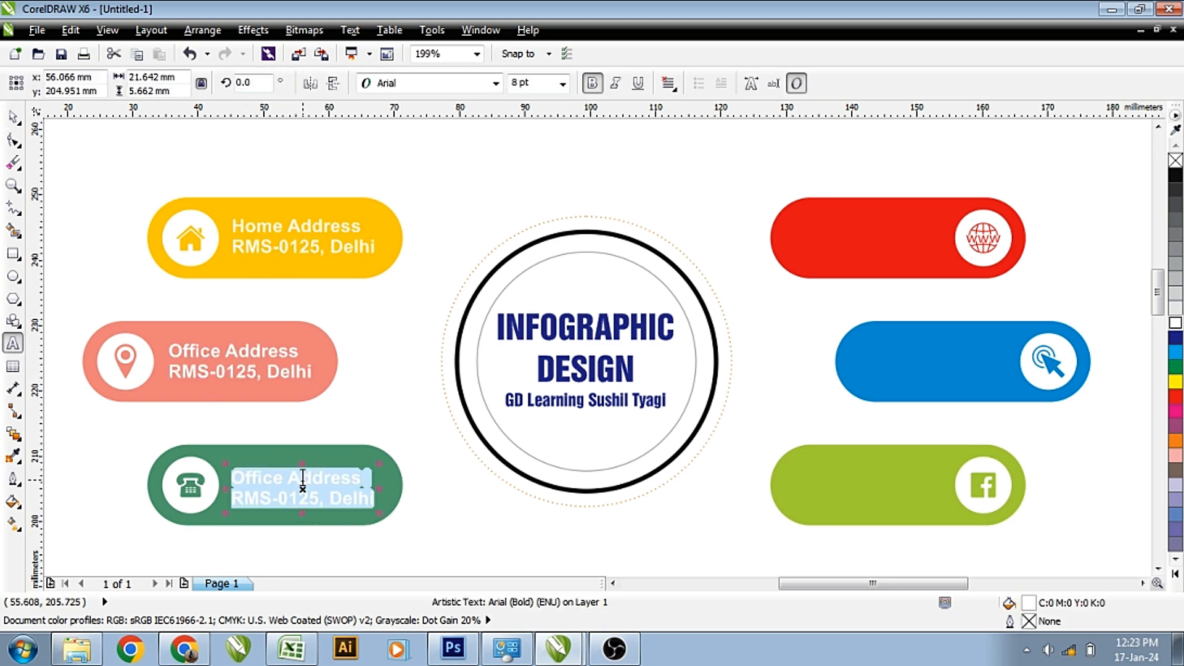
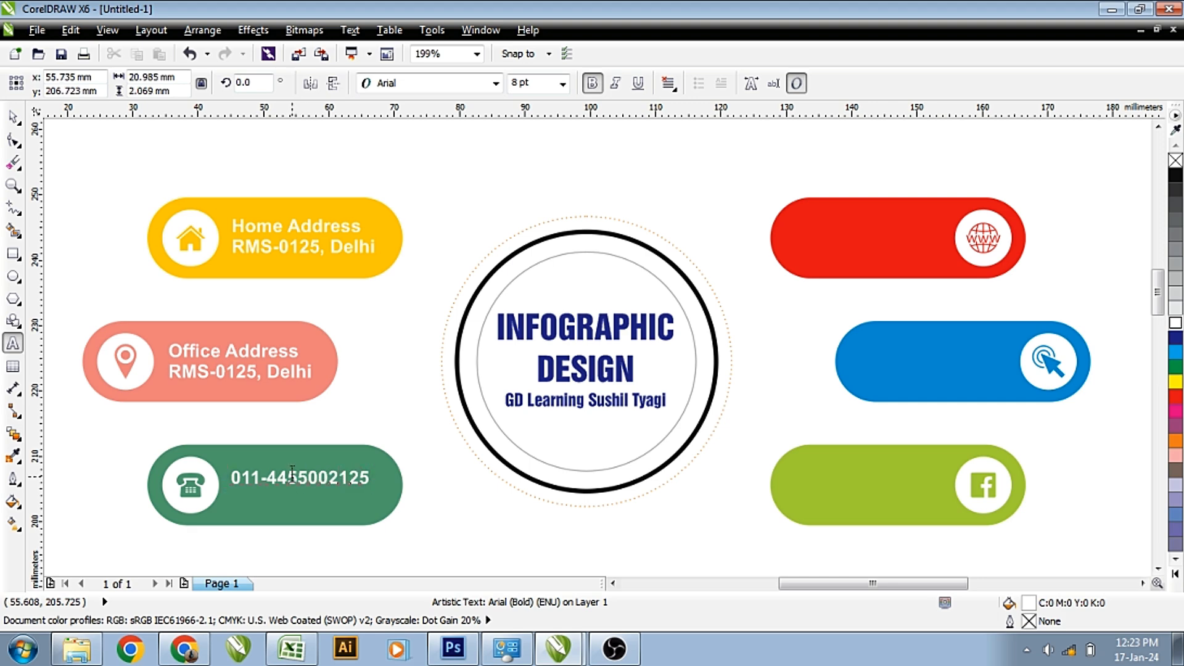
pyautogui.hotkey('ctrl', 'space')
pyautogui.moveTo(313, 481); pyautogui.dragTo(797, 232)
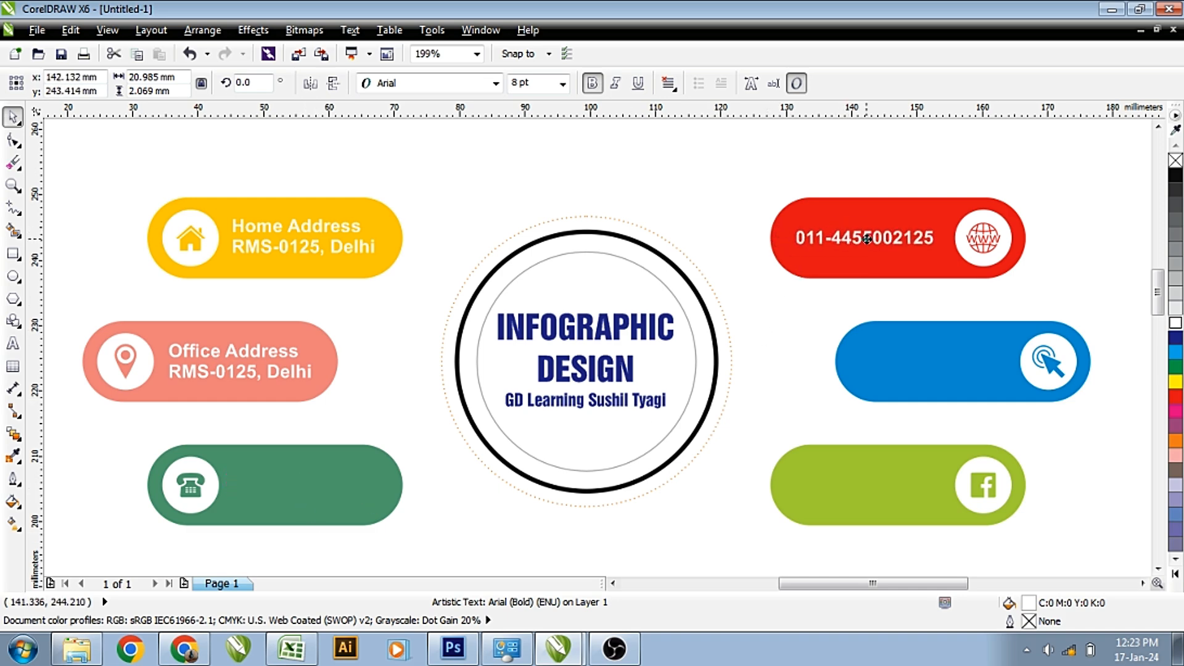
# Put a copy retyped as gdlearning.co.in in the red bar and duplicate it into the blue bar.
pyautogui.rightClick(798, 232)
pyautogui.doubleClick(867, 238)
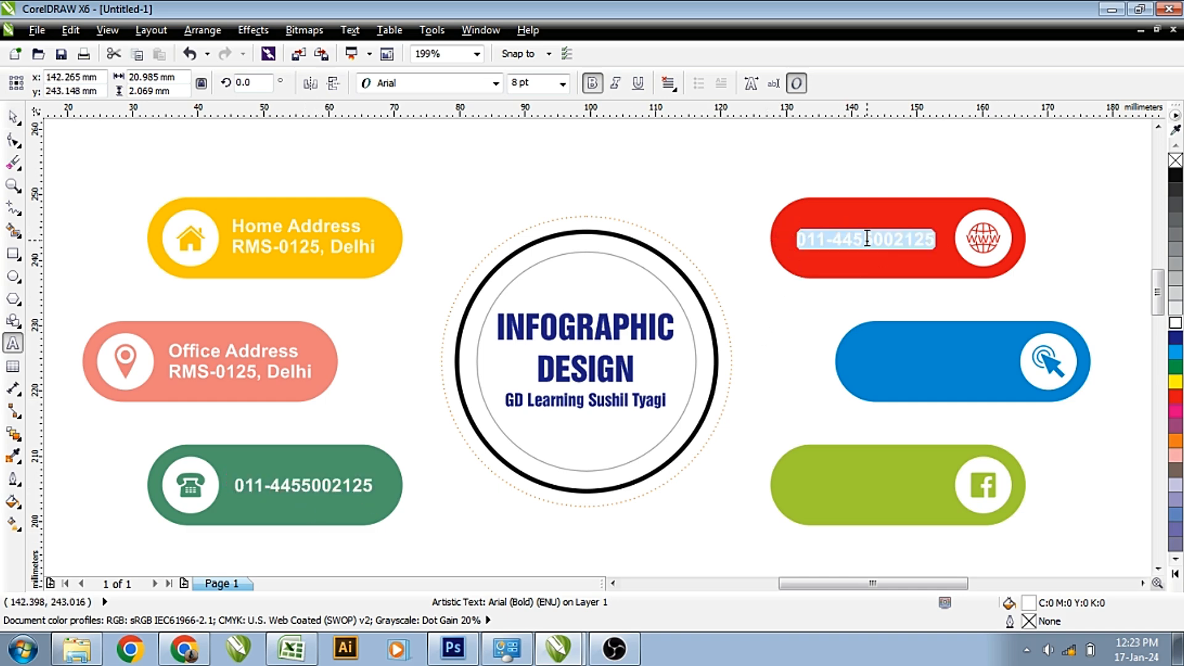
pyautogui.write('gdlearning.co.in')
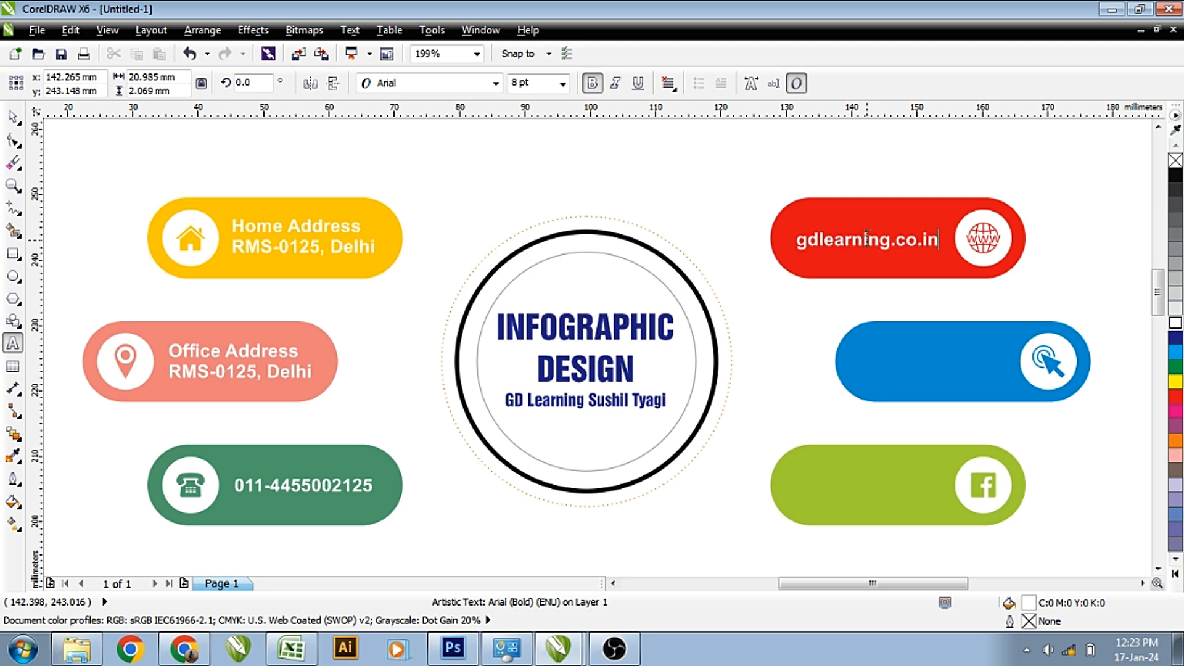
pyautogui.hotkey('ctrl', 'space')
pyautogui.scroll(2, 939, 240)
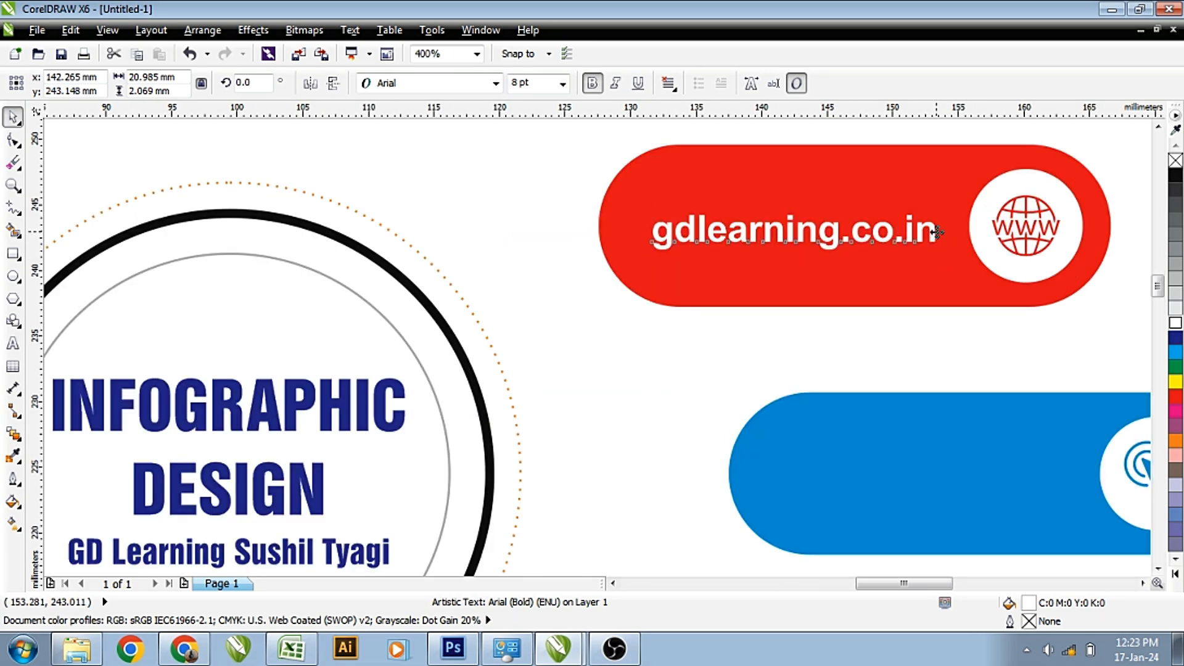
pyautogui.moveTo(939, 235); pyautogui.dragTo(989, 358)
pyautogui.scroll(-2, 938, 231)
pyautogui.press('F8')
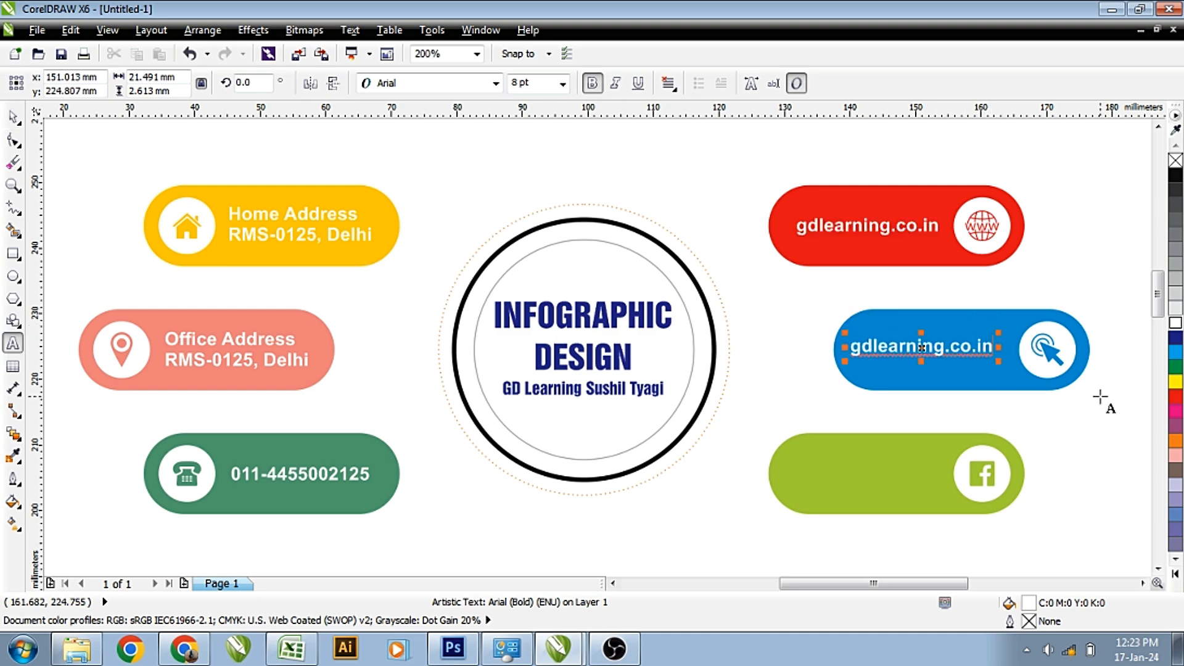